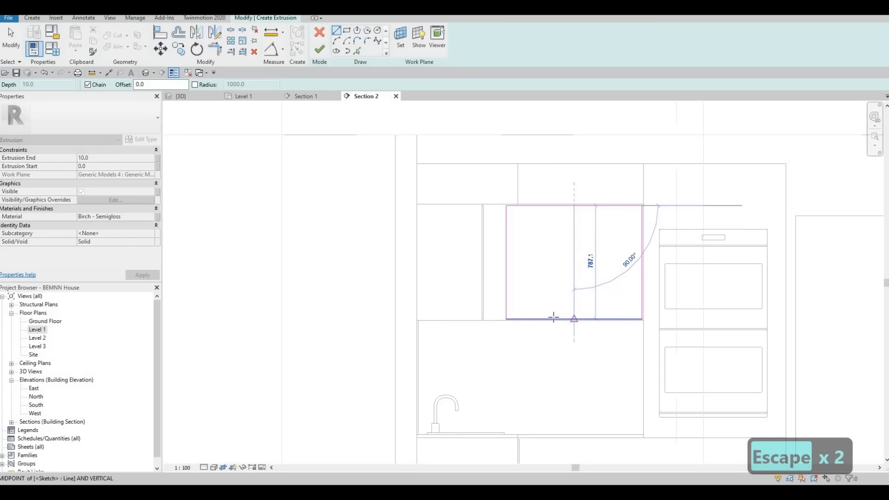
Offset a parallel copy of the vertical centre line by 10 in the upper cabinet door sketch, using Pick Lines
key("Escape")
key("Escape")
key("Escape")
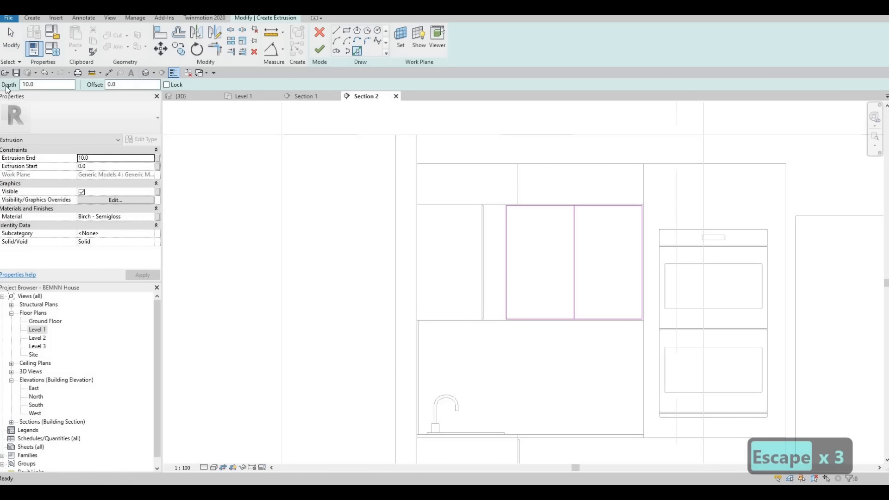
type("10")
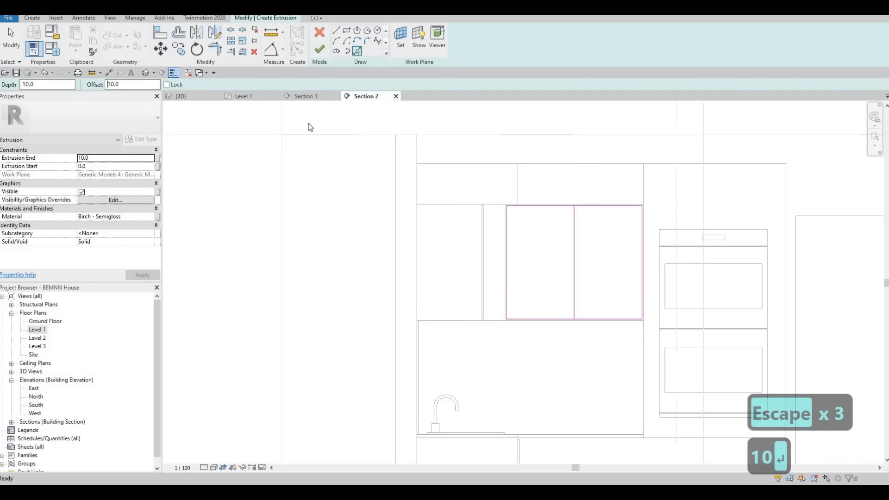
key("Return")
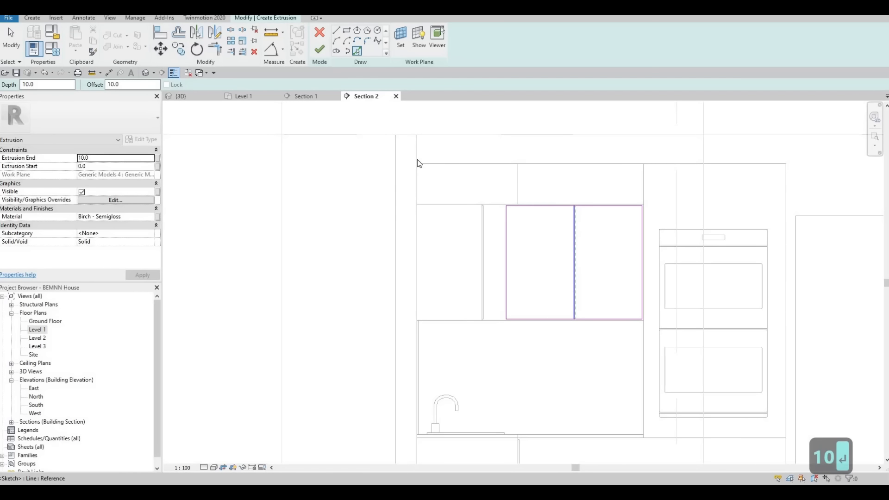
left_click(419, 163)
key("Escape")
key("Escape")
key("Escape")
Split the top and bottom edges of the door sketch between the two vertical centre lines
key("s")
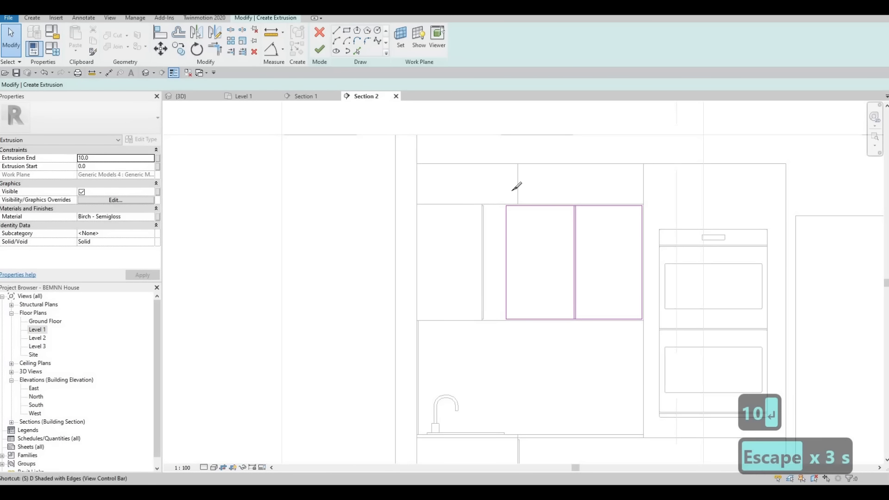
key("l")
scroll(582, 207, "up", 3)
scroll(583, 206, "up", 3)
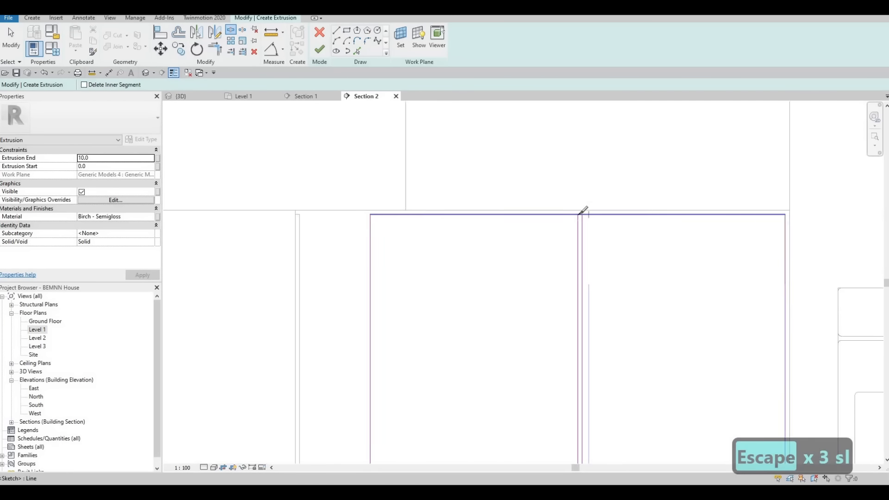
scroll(586, 212, "up", 1)
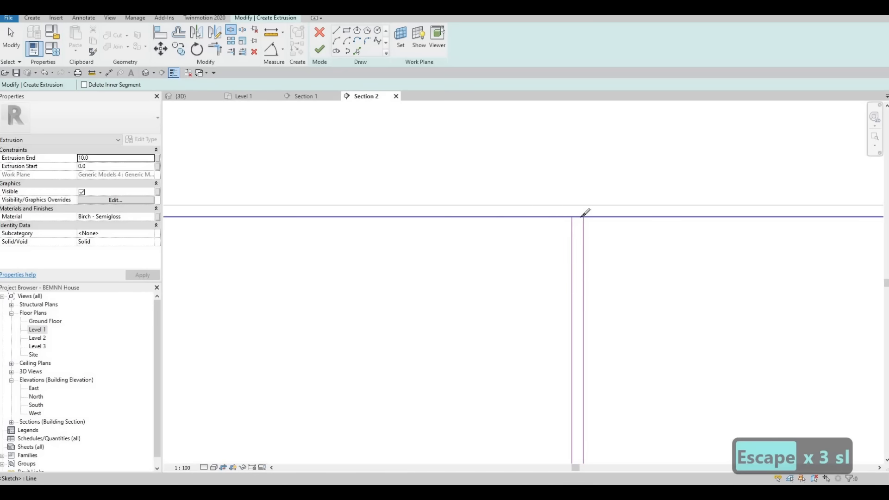
left_click(582, 216)
scroll(560, 334, "down", 4)
scroll(591, 293, "up", 5)
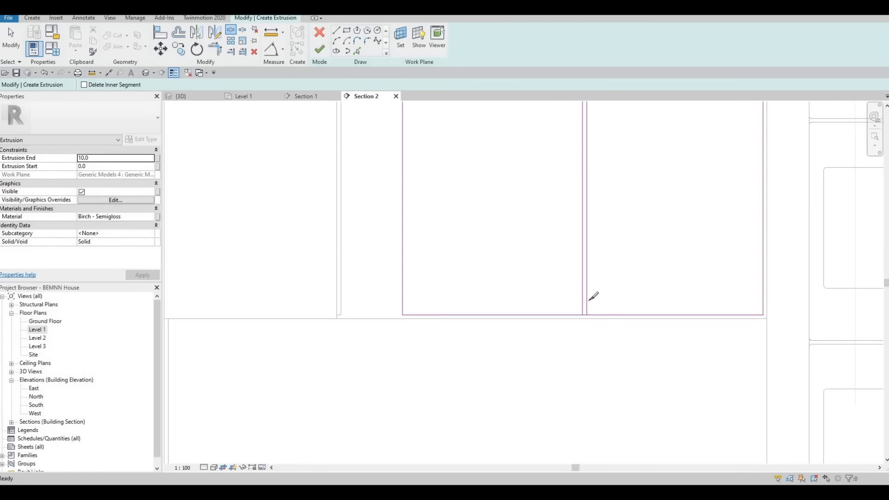
left_click(587, 277)
key("Escape")
key("Escape")
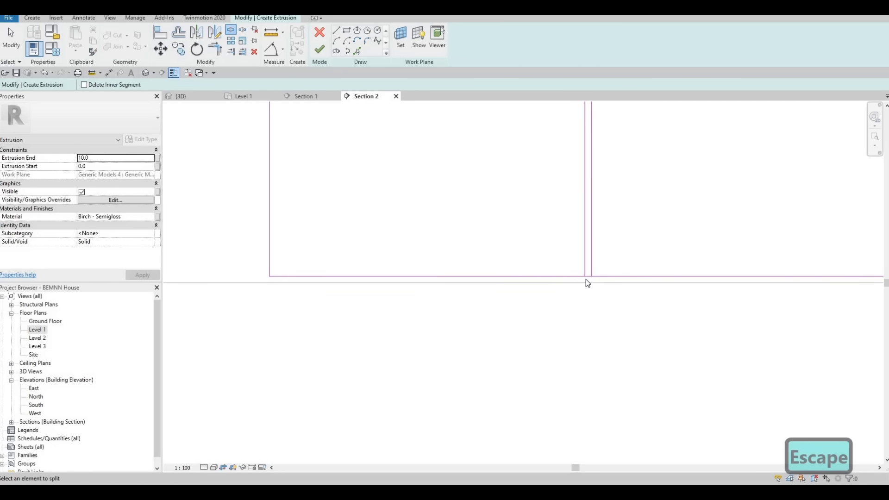
Trim the bottom and top edges to the two centre lines, forming two separate closed door rectangles
key("t")
key("r")
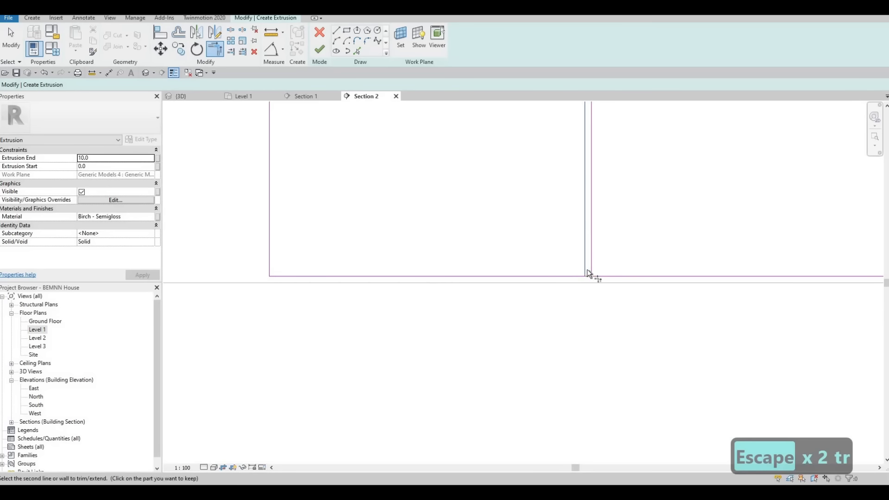
left_click(602, 276)
left_click(591, 259)
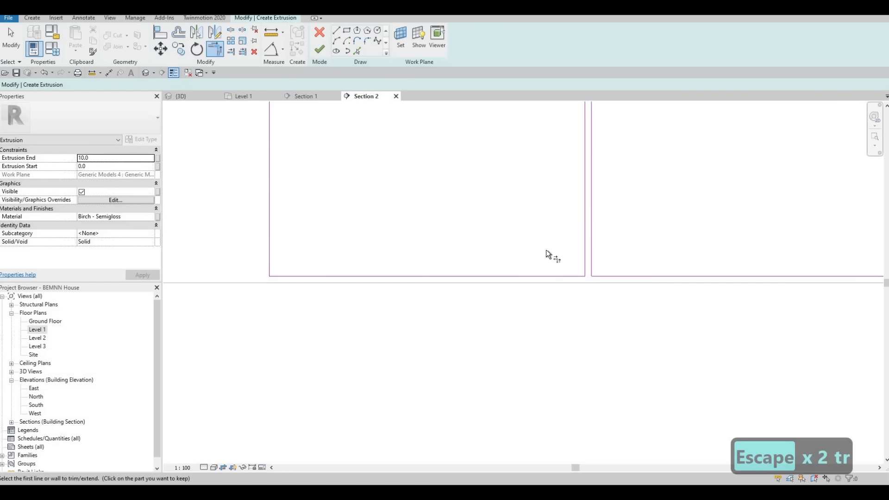
middle_click_drag(546, 249, 523, 407)
scroll(523, 407, "down", 3)
middle_click_drag(545, 219, 545, 300)
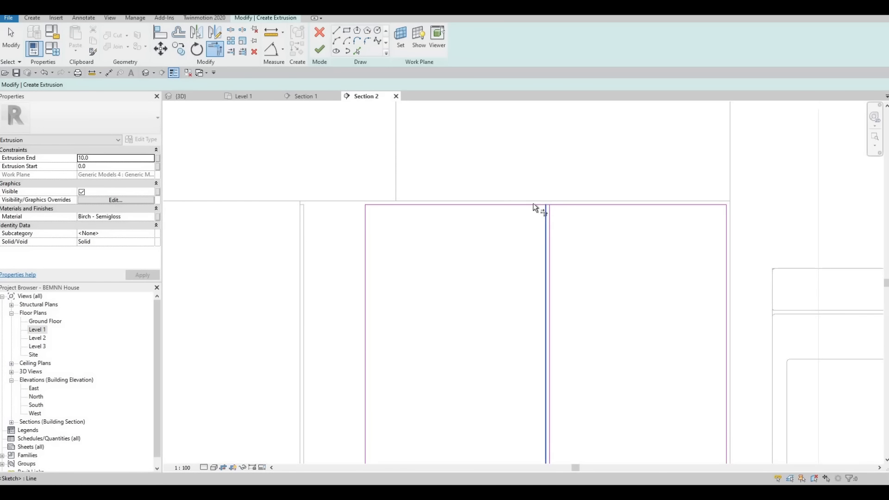
left_click(533, 204)
left_click(547, 209)
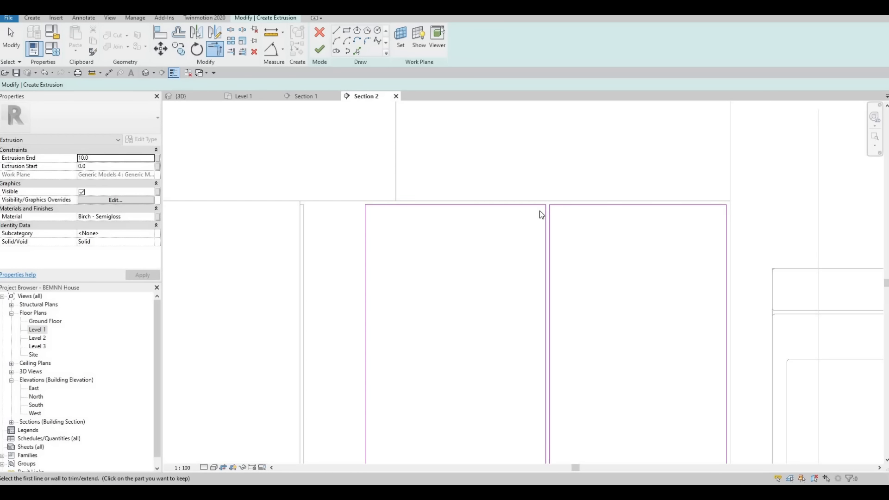
Finish the two-door extrusion sketch and close the in-place model
scroll(515, 228, "down", 3)
key("Escape")
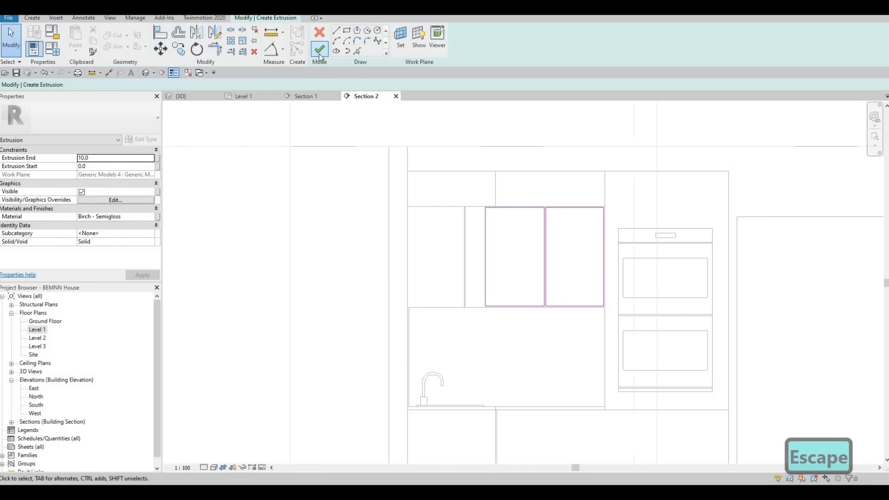
left_click(319, 53)
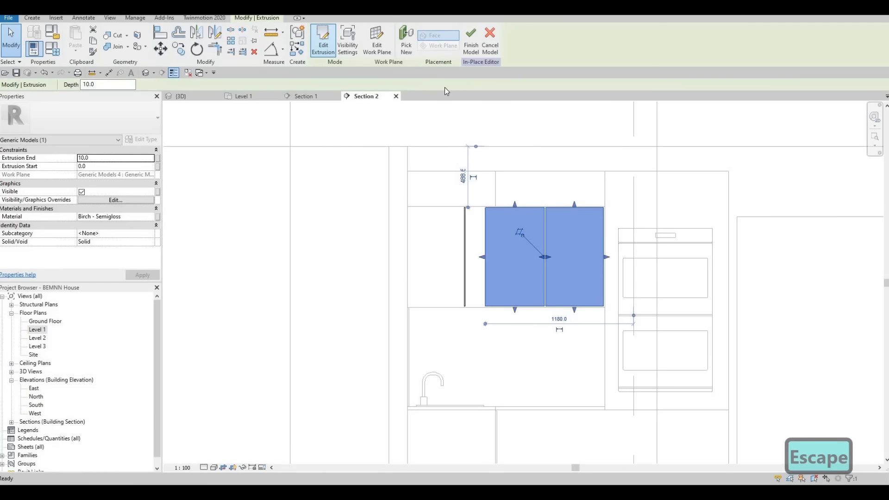
left_click(471, 42)
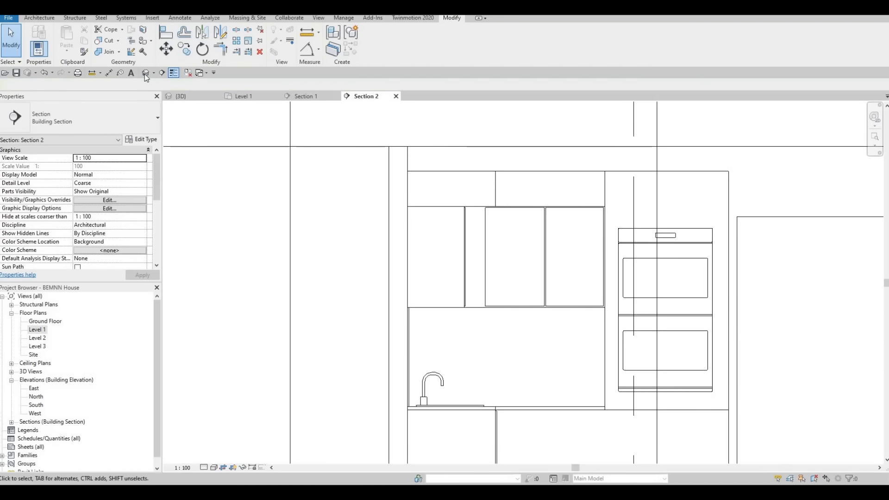
Edit the upper cabinet doors in place in the 3D view and copy the Douglas Fir material name from the doors above the sink
middle_click_drag(566, 275, 552, 199, "shift")
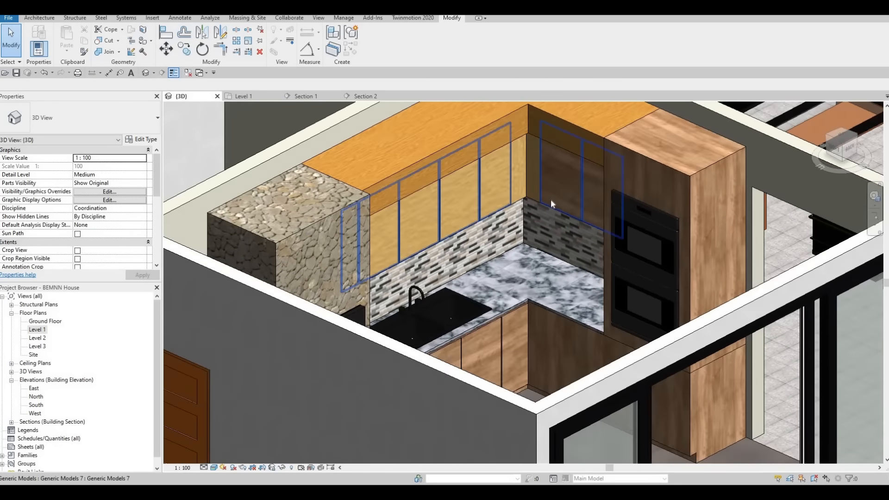
scroll(551, 200, "up", 3)
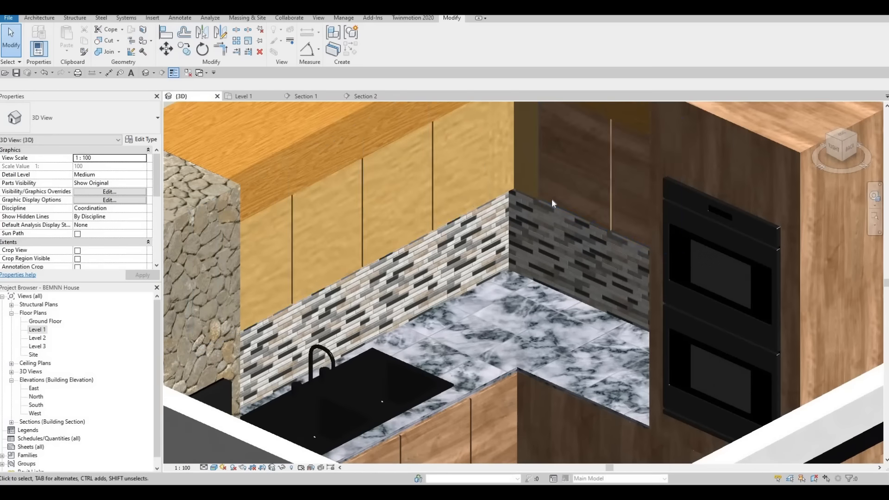
left_click(507, 183)
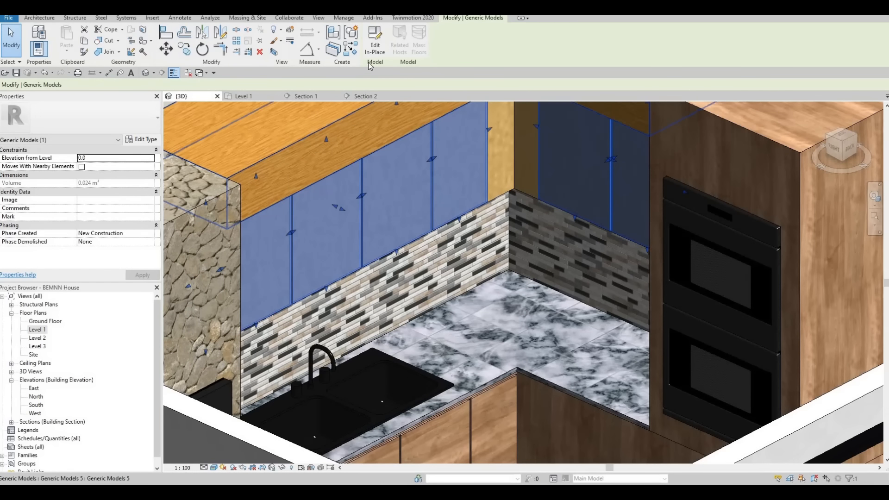
left_click(375, 48)
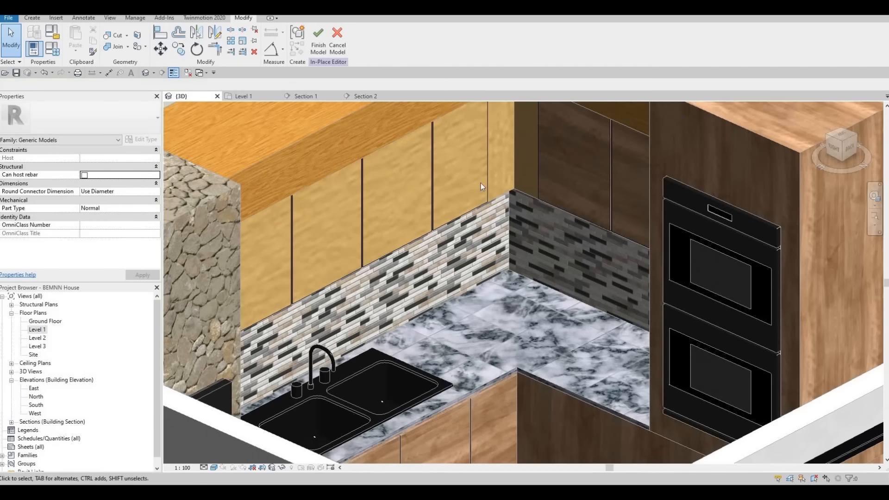
left_click(489, 180)
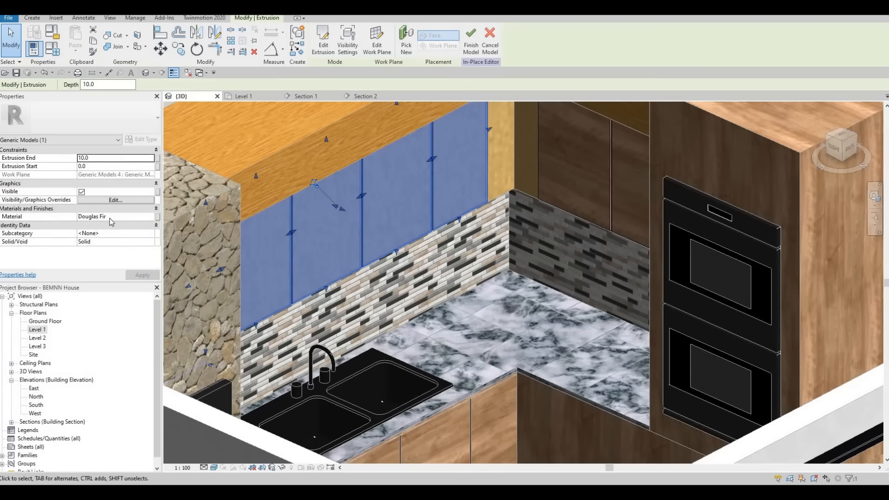
left_click(112, 216)
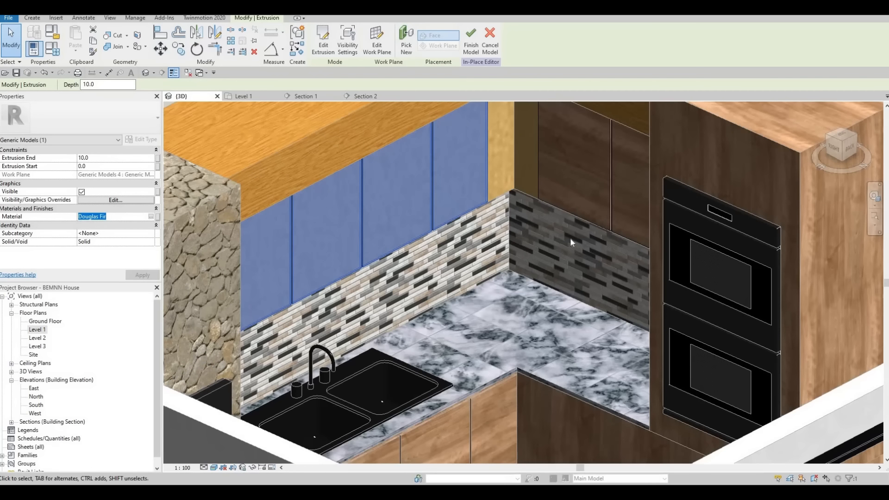
key("ctrl+c")
key("Escape")
key("Escape")
Set the material of the two new upper doors beside the ovens to the copied Douglas Fir and finish the model
left_click(590, 185)
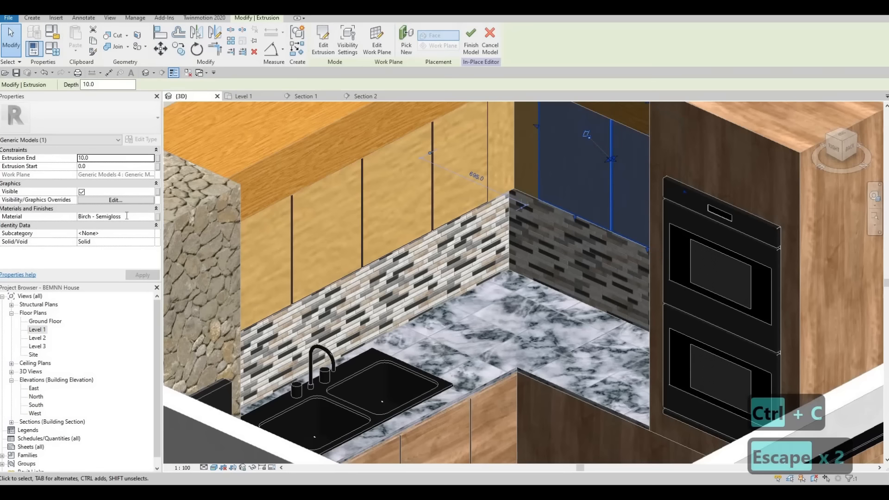
left_click(125, 217)
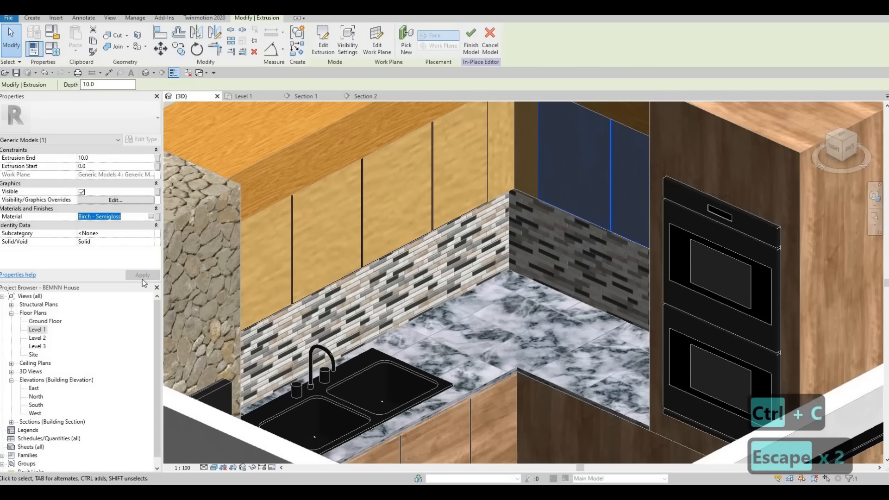
key("ctrl+v")
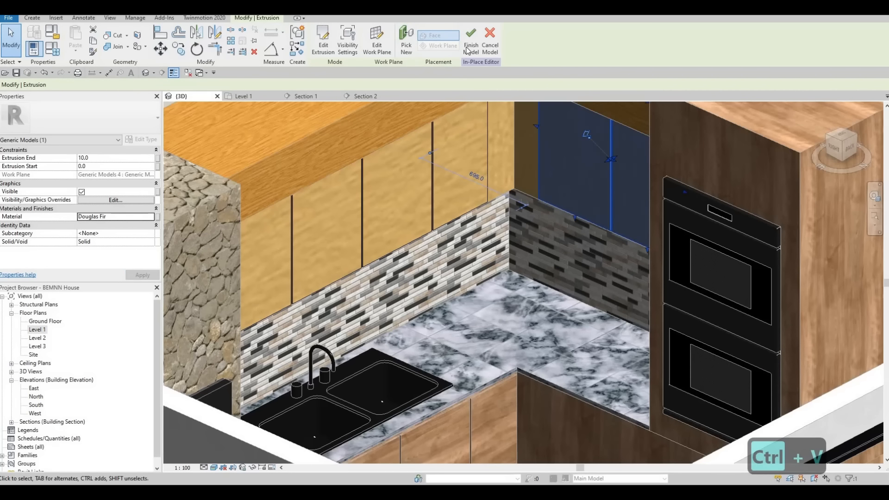
left_click(466, 50)
key("Escape")
key("Escape")
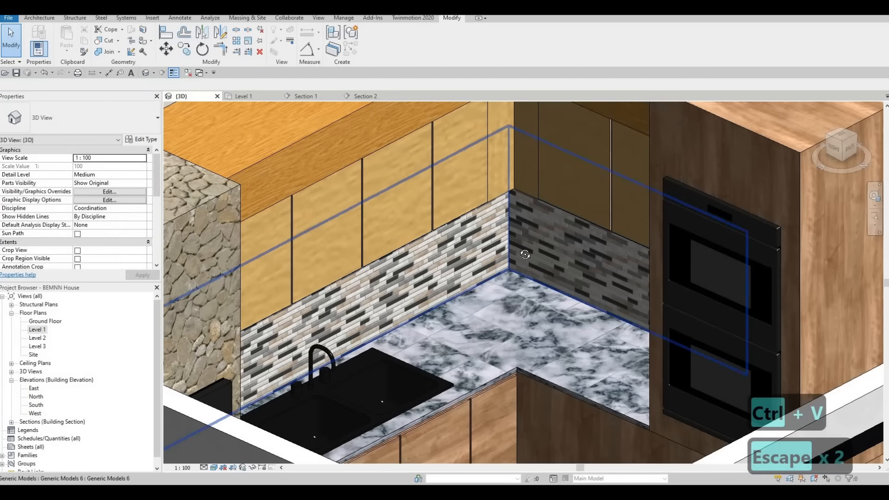
middle_click_drag(512, 216, 543, 216, "shift")
scroll(519, 292, "down", 2)
scroll(474, 318, "down", 4)
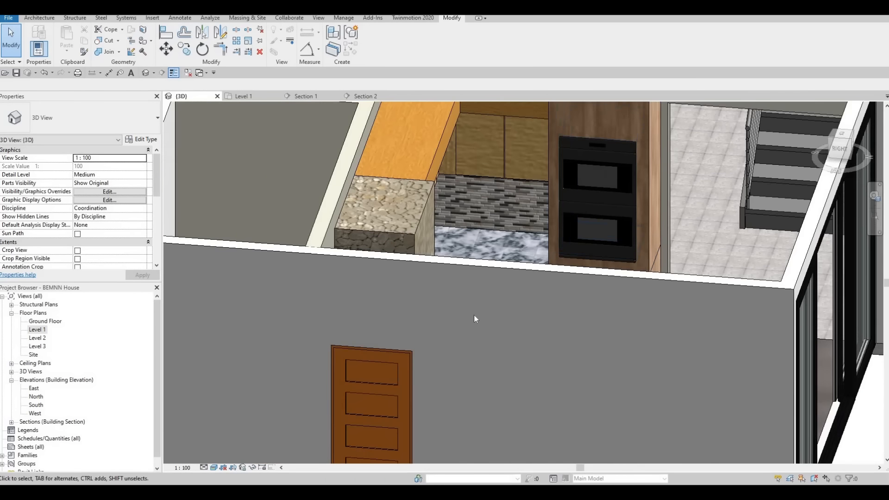
middle_click_drag(473, 314, 552, 262, "shift")
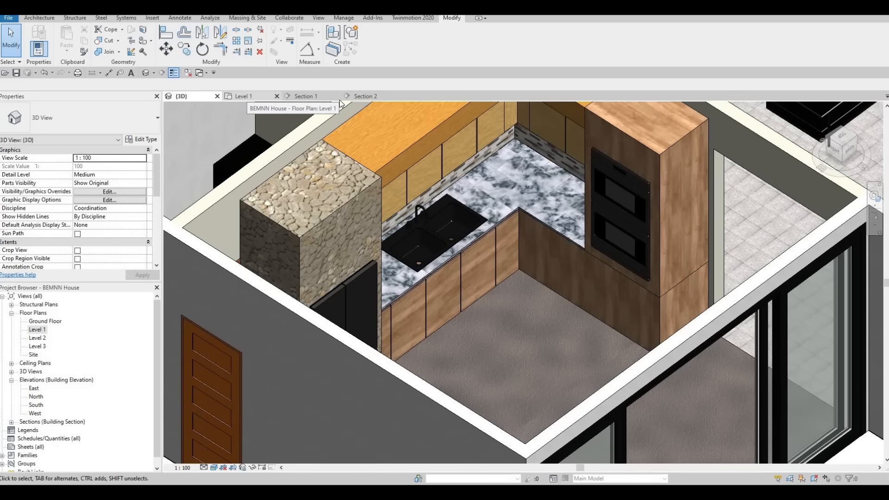
Open the lower cabinet doors model beneath the countertop for in-place editing in the Section 2 view
scroll(458, 236, "down", 2)
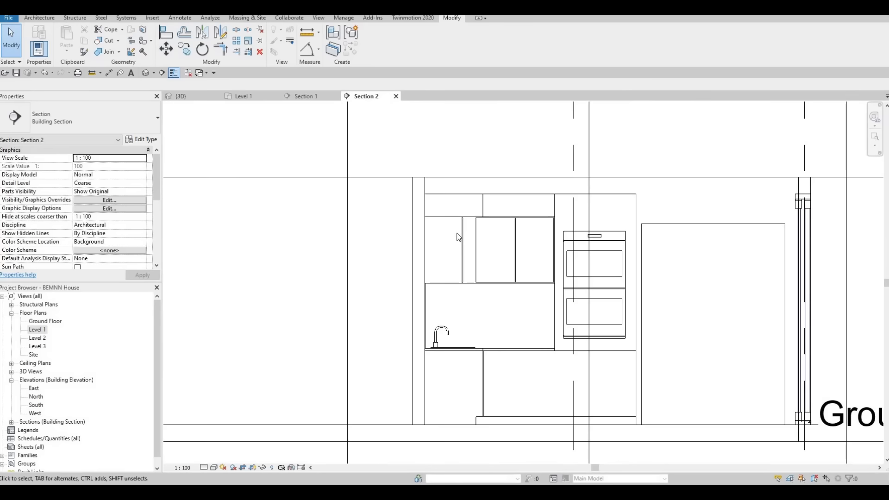
middle_click_drag(458, 236, 434, 163)
scroll(465, 292, "up", 2)
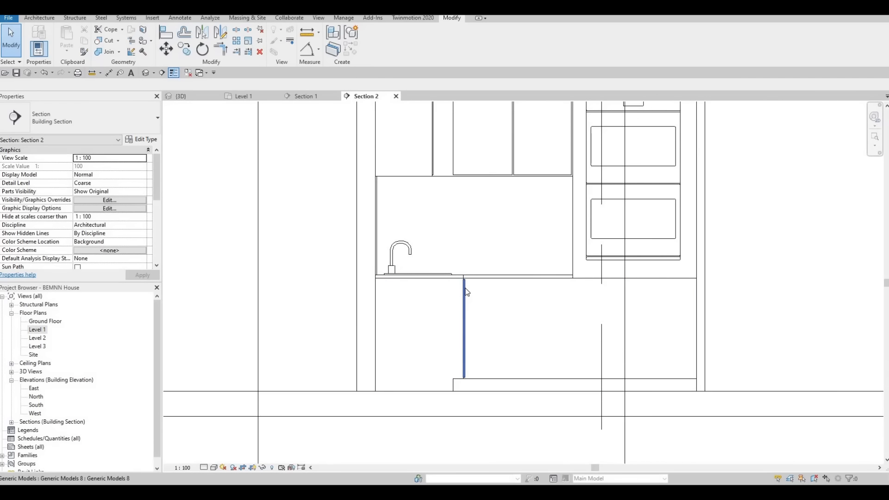
left_click(464, 291)
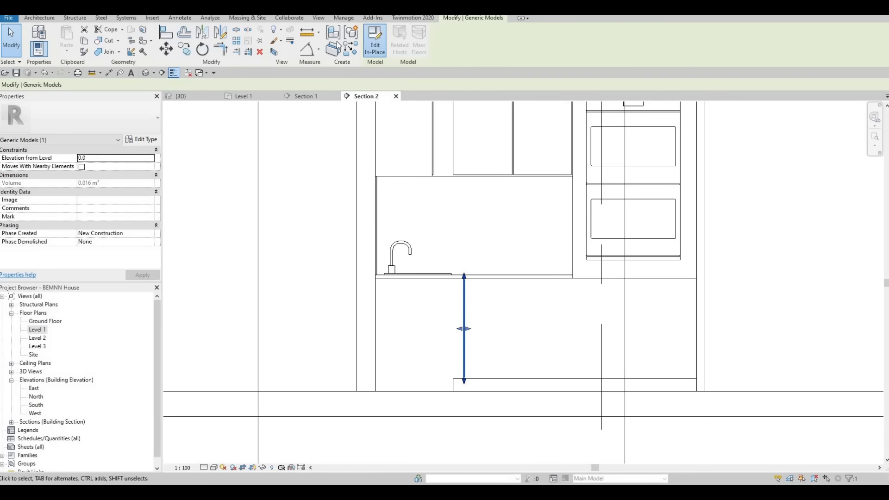
left_click(375, 42)
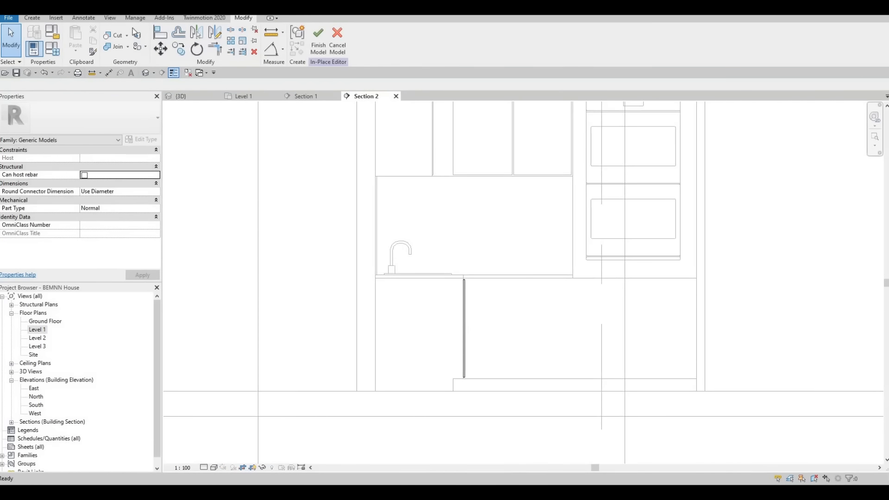
Start a new extrusion in the lower doors model, picking the front face of the lower cabinet as its work plane
left_click(33, 19)
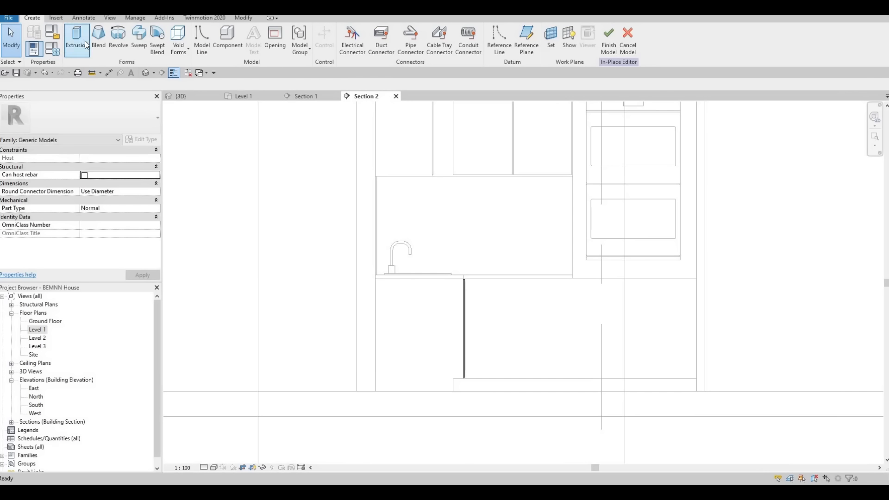
left_click(77, 38)
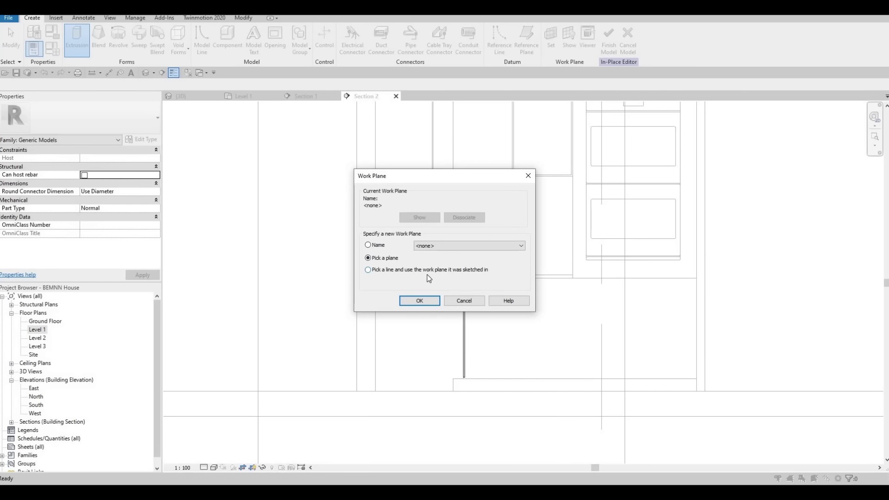
key("Return")
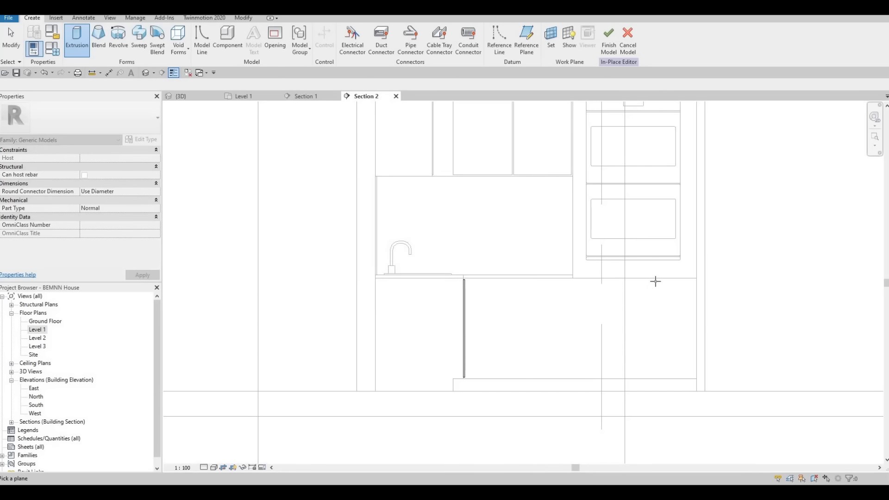
left_click(687, 379)
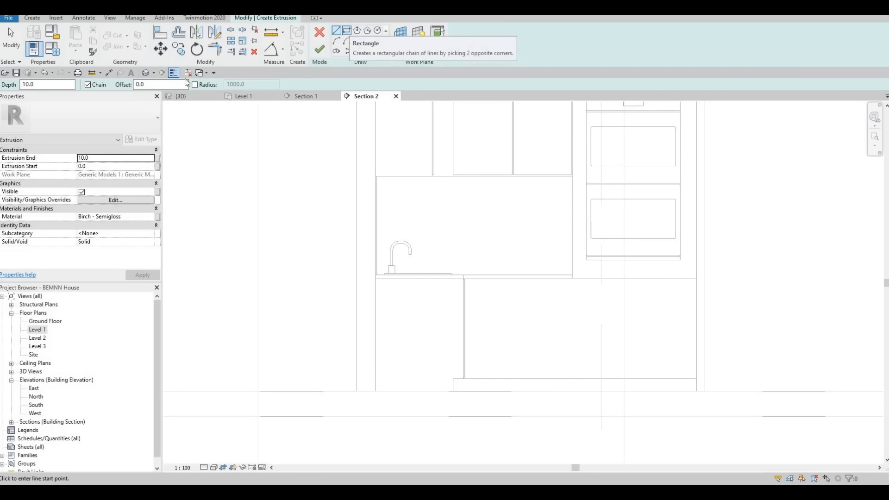
Sketch a rectangle inset by an offset of 10 from the edges of the lower cabinet front
left_click(346, 30)
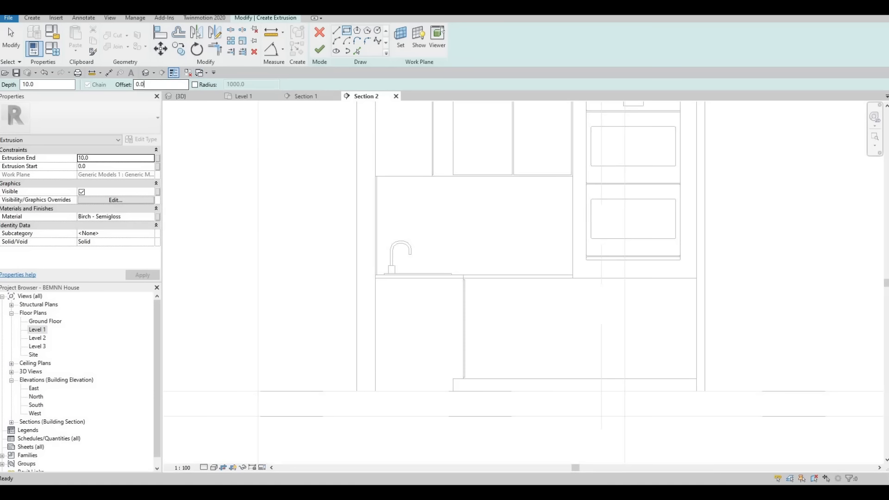
type("0")
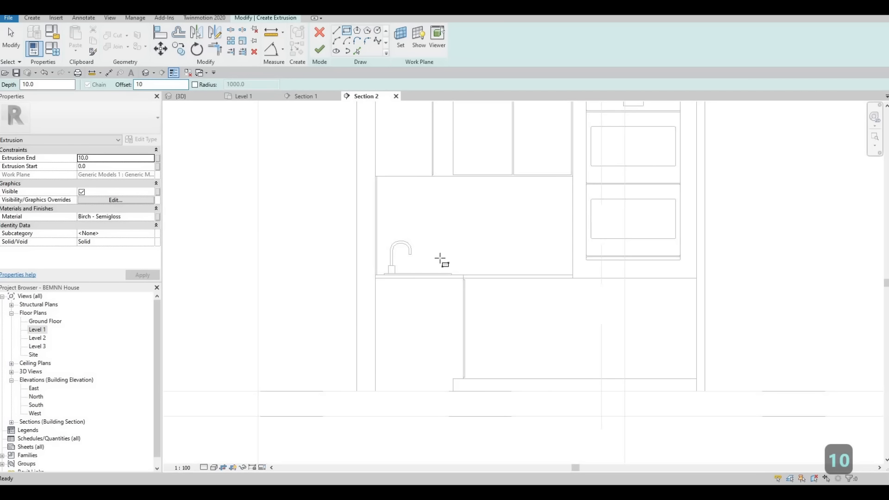
scroll(440, 260, "up", 6)
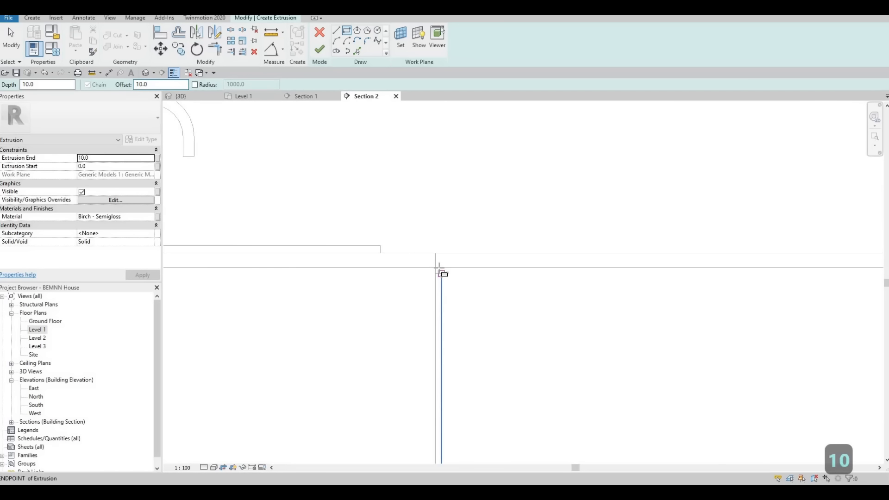
left_click(440, 271)
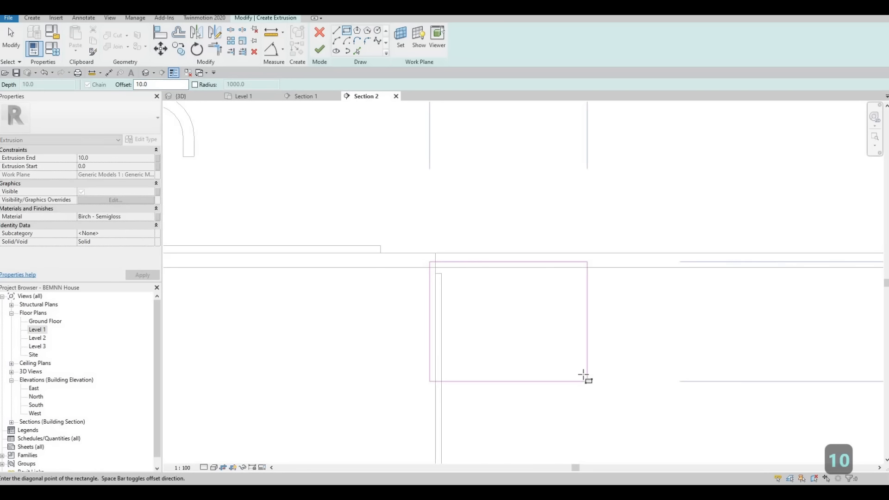
key("space")
middle_click_drag(549, 324, 355, 193)
scroll(355, 192, "down", 4)
middle_click_drag(699, 312, 555, 237)
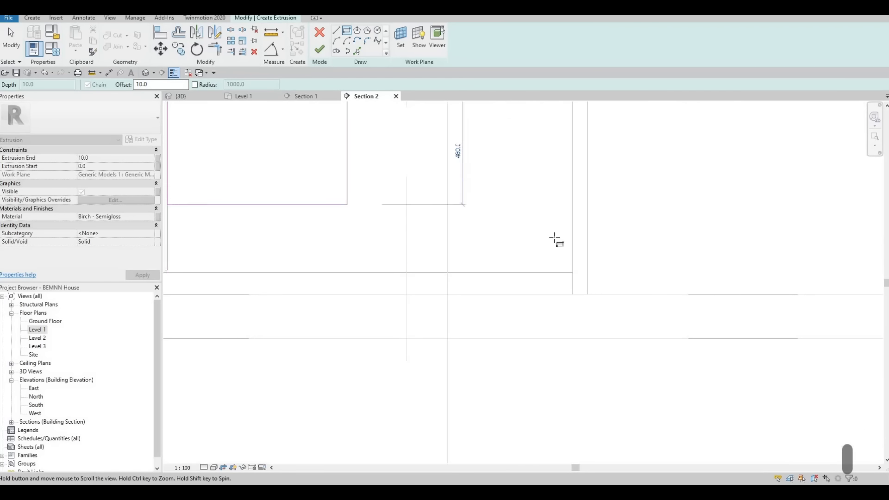
scroll(576, 286, "up", 4)
left_click(575, 286)
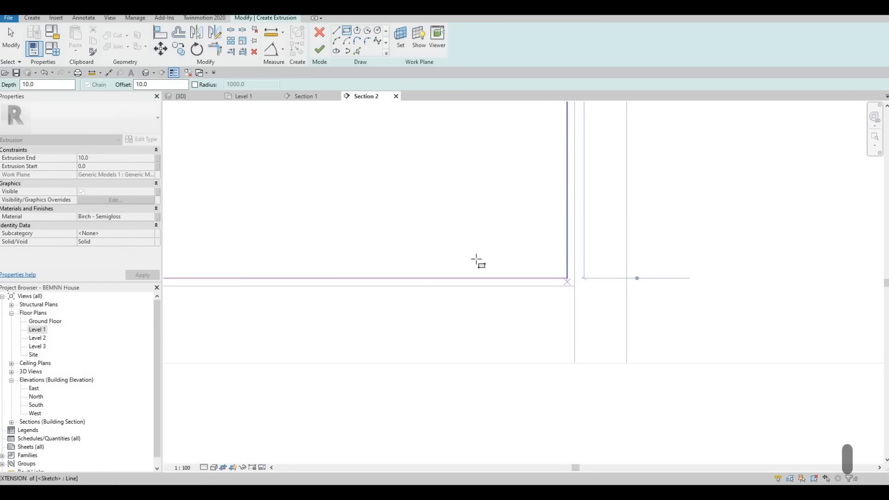
scroll(477, 261, "down", 4)
key("Escape")
key("Escape")
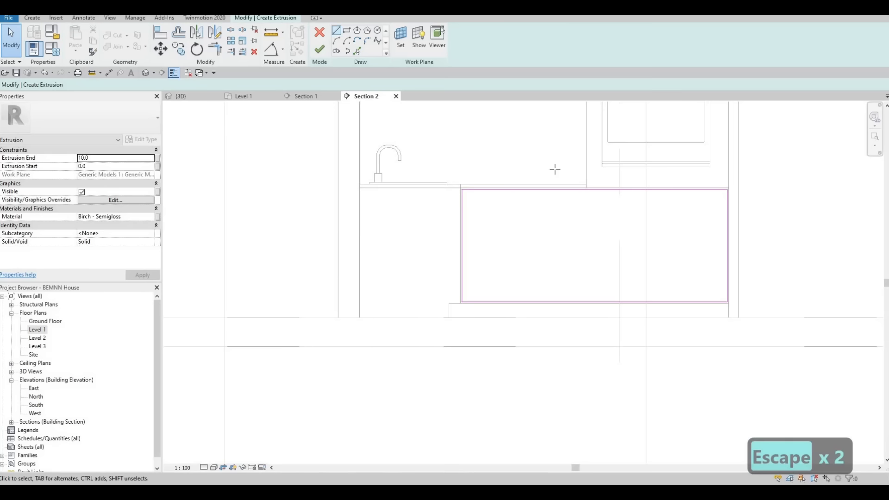
Draw a vertical line down the middle of the door rectangle, from its upper edge to its lower edge
key("l")
key("i")
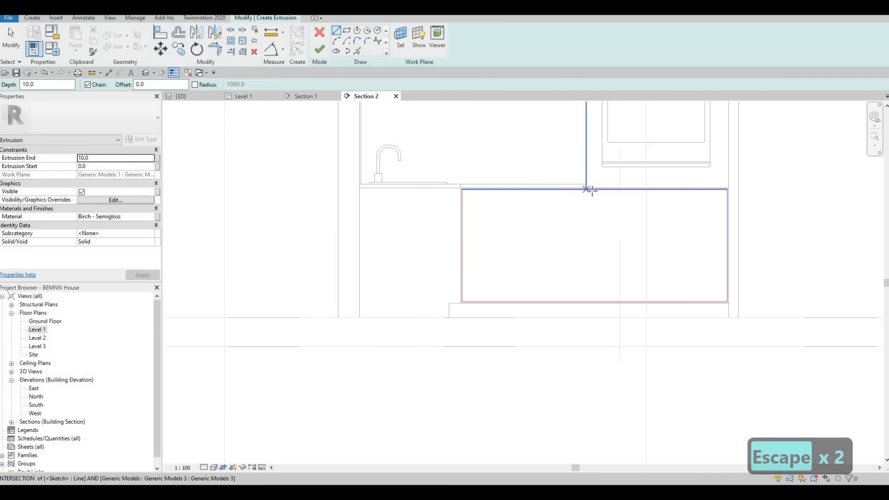
left_click(593, 189)
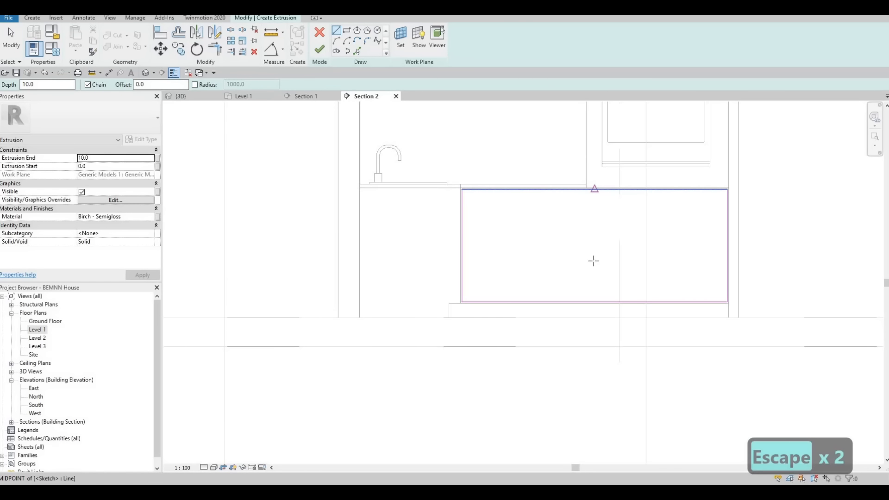
left_click(595, 302)
key("Escape")
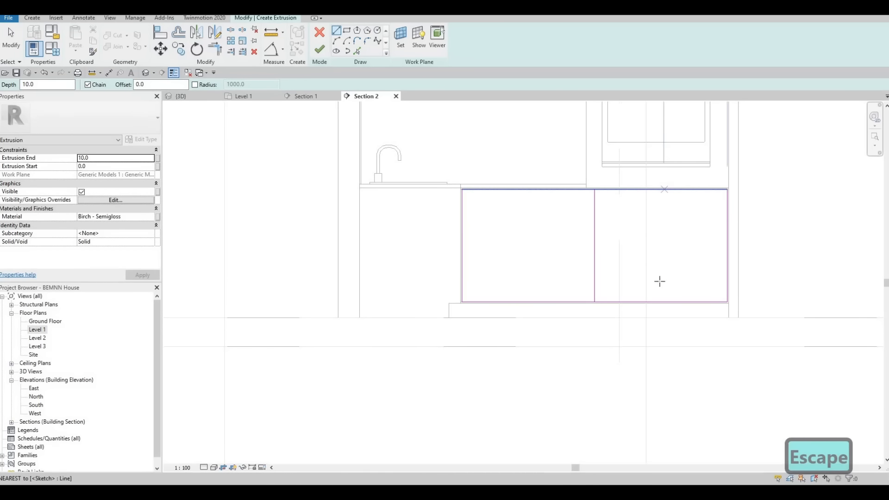
Draw two more full-height vertical lines, one in the right half and one in the left half of the rectangle
left_click(664, 189)
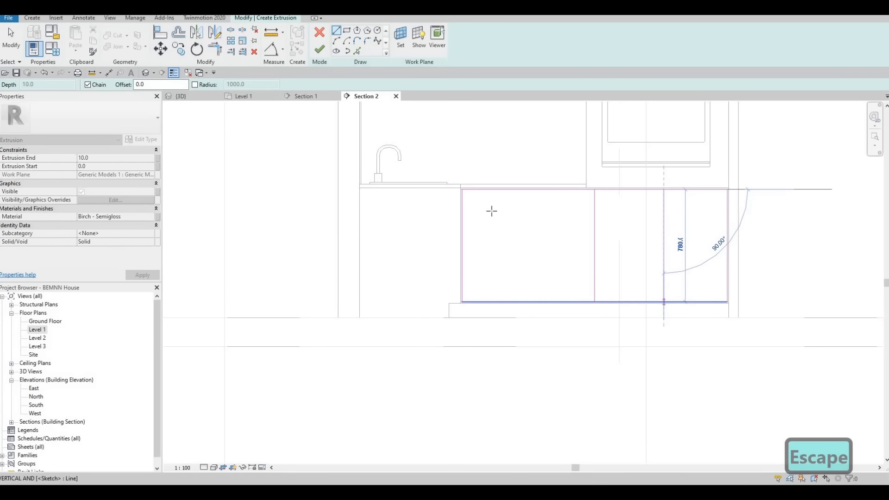
key("Escape")
left_click(525, 189)
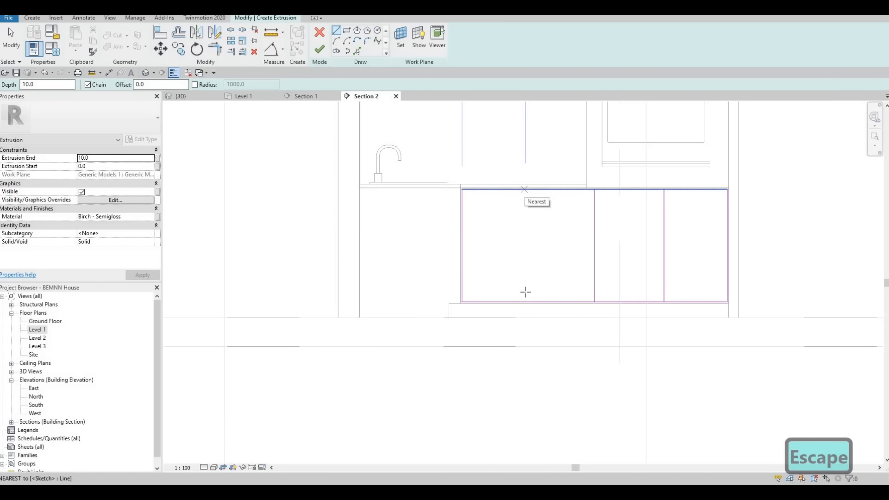
left_click(526, 302)
key("Escape")
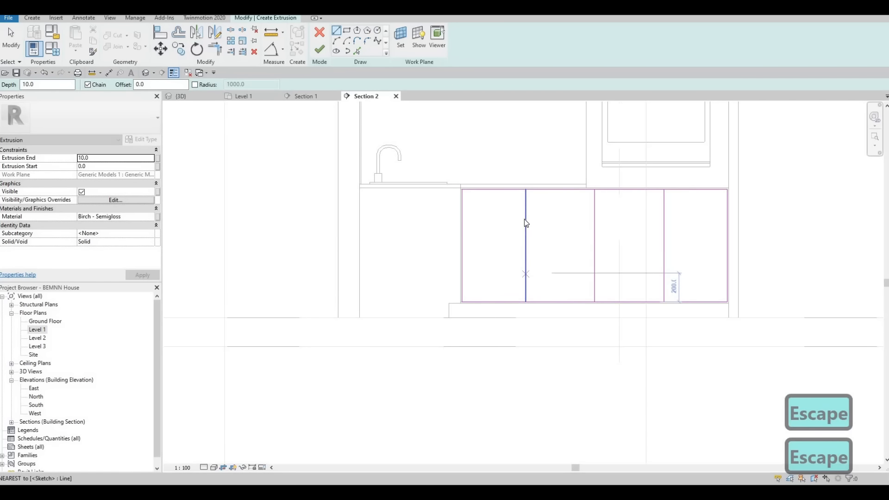
key("Escape")
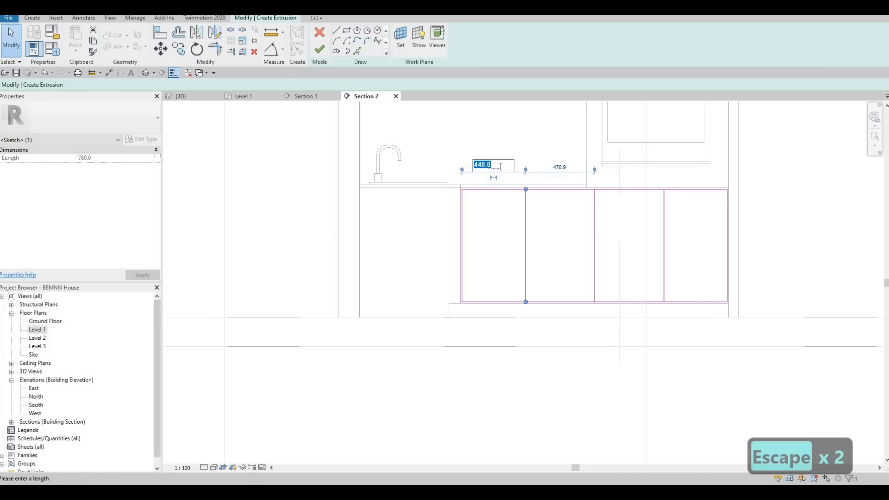
Set the left and right dividing lines at a distance of 450 from the nearest side of the rectangle
type("450")
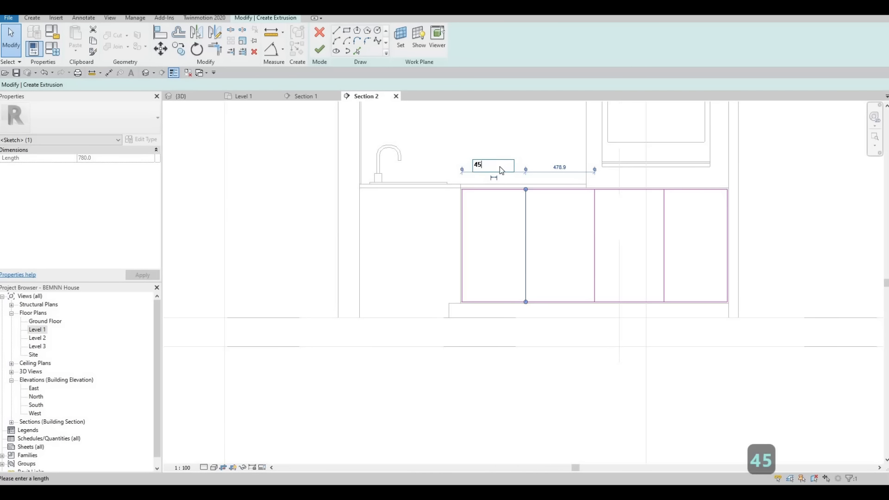
key("Return")
key("Escape")
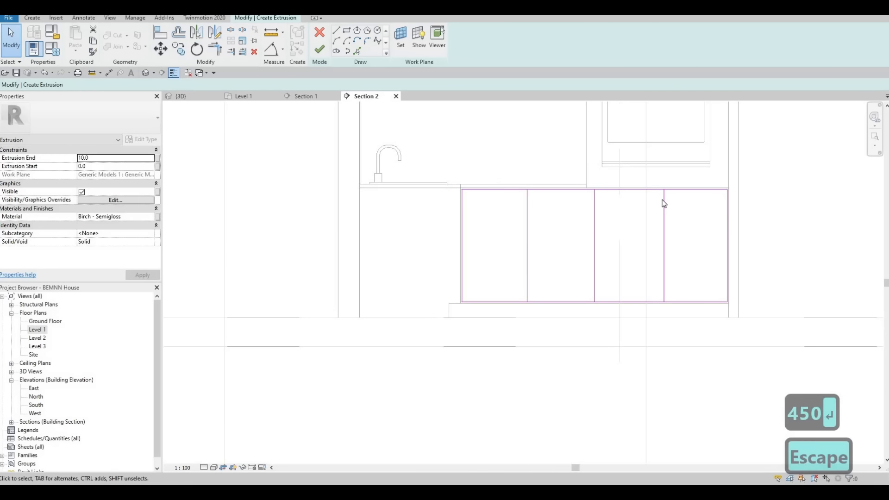
left_click(664, 200)
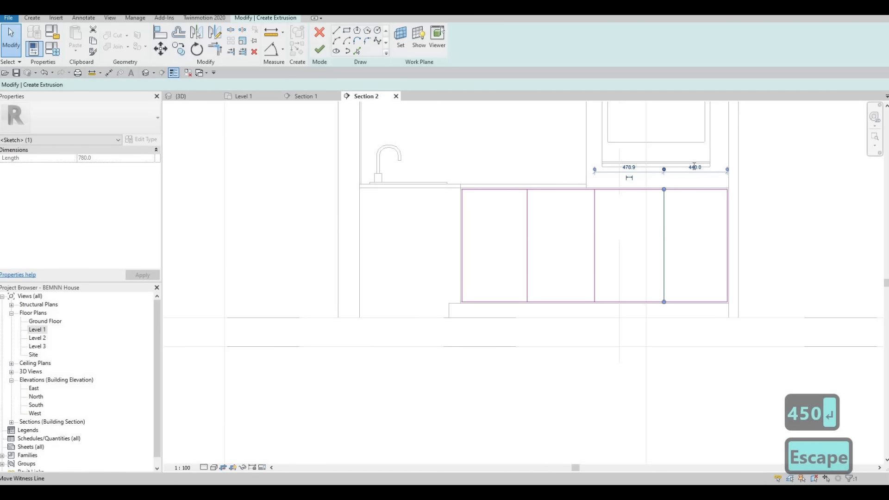
type("450")
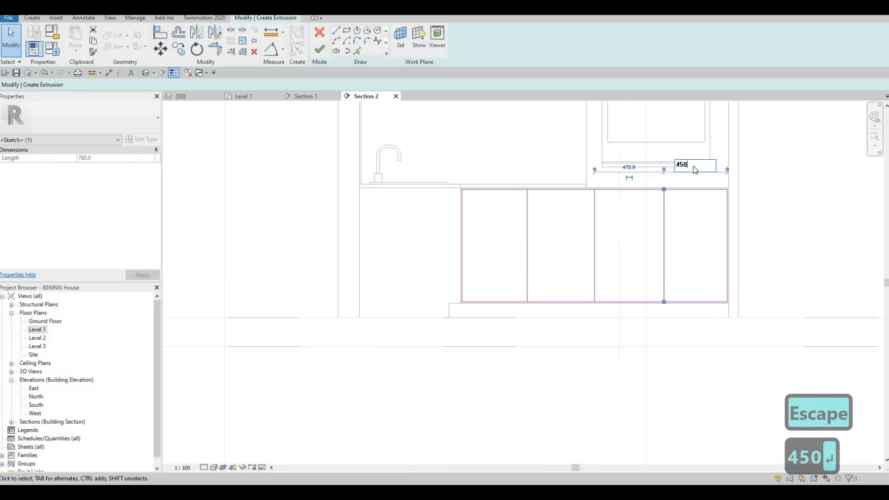
key("Return")
key("Escape")
key("Escape")
key("Escape")
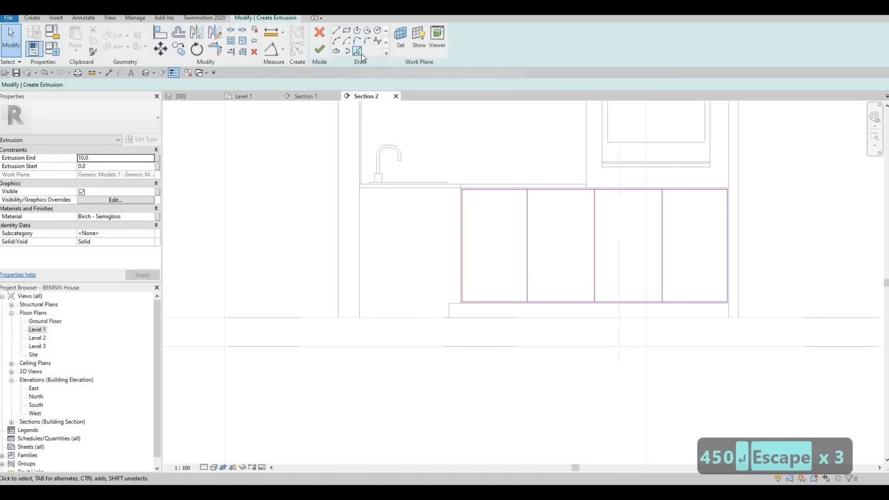
Use Pick Lines with an offset of 10 to copy the left and right dividing lines toward the centre
left_click(360, 54)
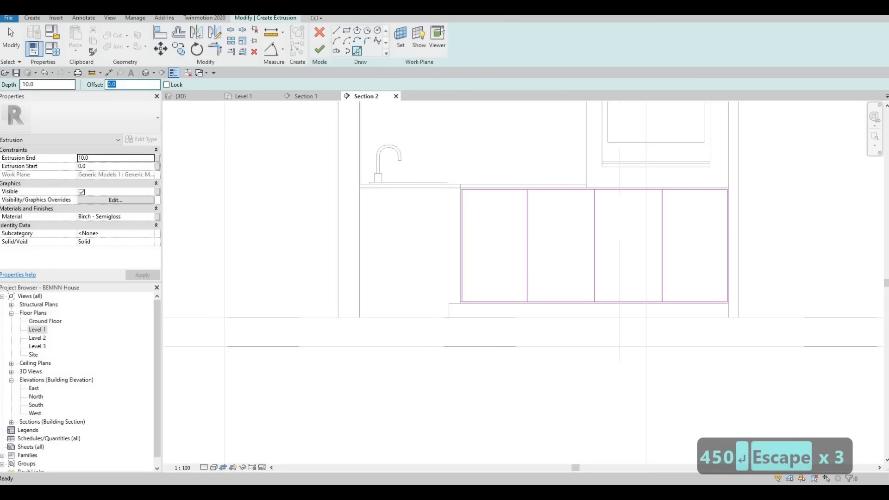
type("1")
key("Return")
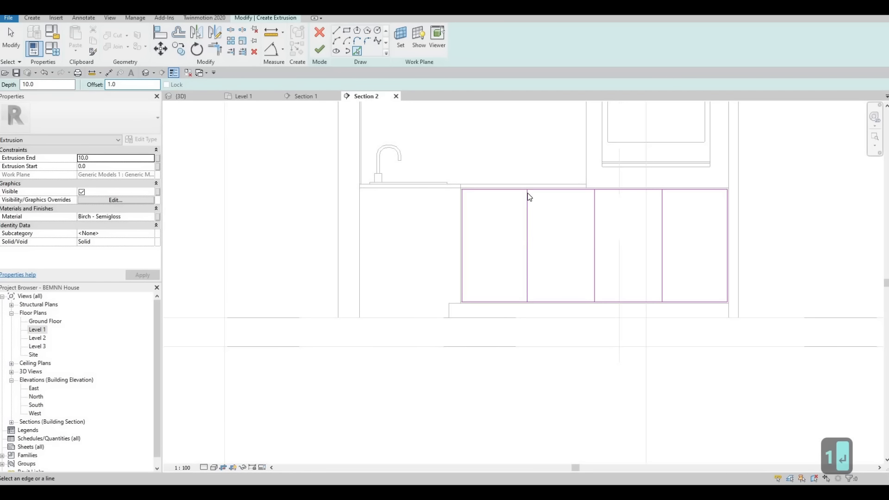
scroll(527, 195, "up", 4)
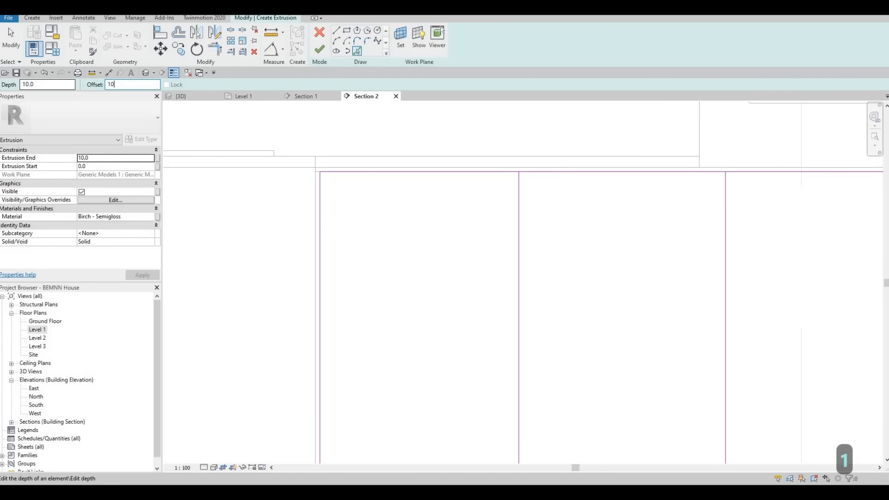
key("Return")
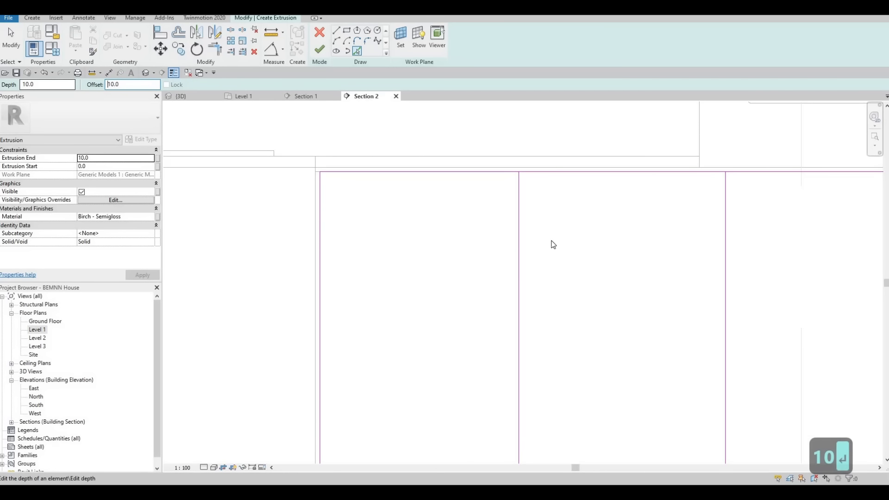
left_click(520, 213)
scroll(537, 228, "down", 2)
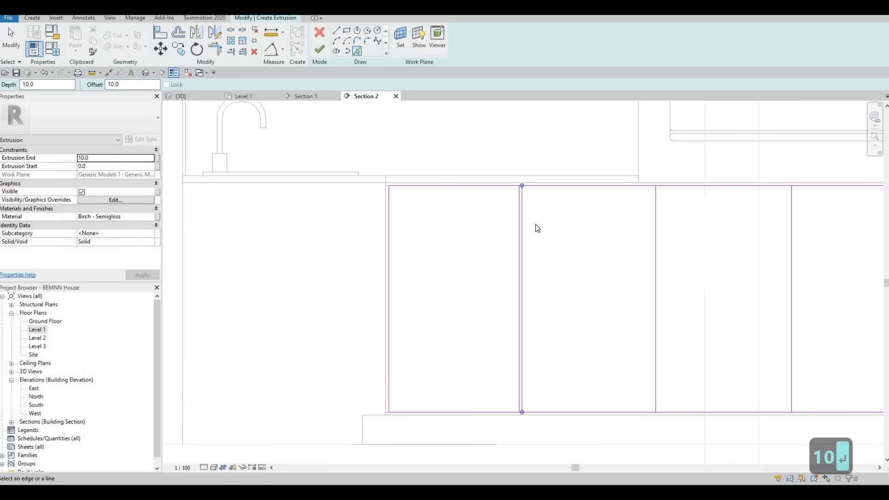
scroll(634, 218, "down", 1)
scroll(636, 213, "up", 2)
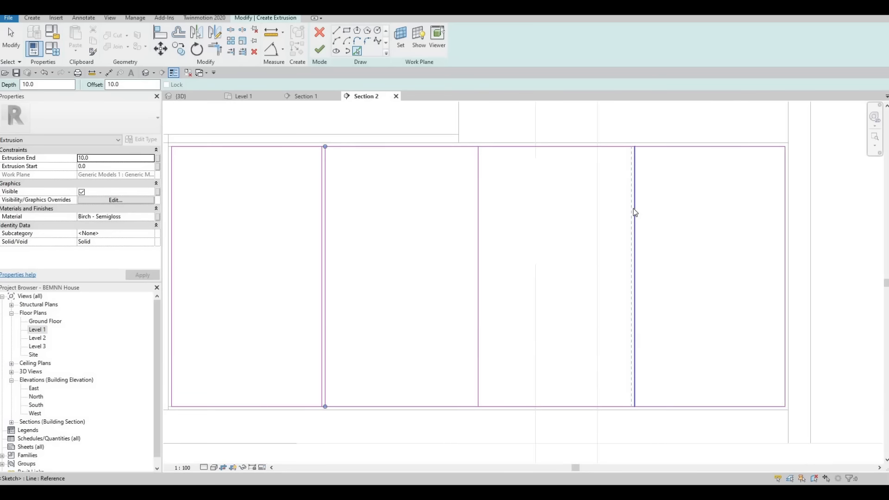
left_click(614, 200)
scroll(614, 200, "down", 2)
key("Escape")
key("Escape")
key("Escape")
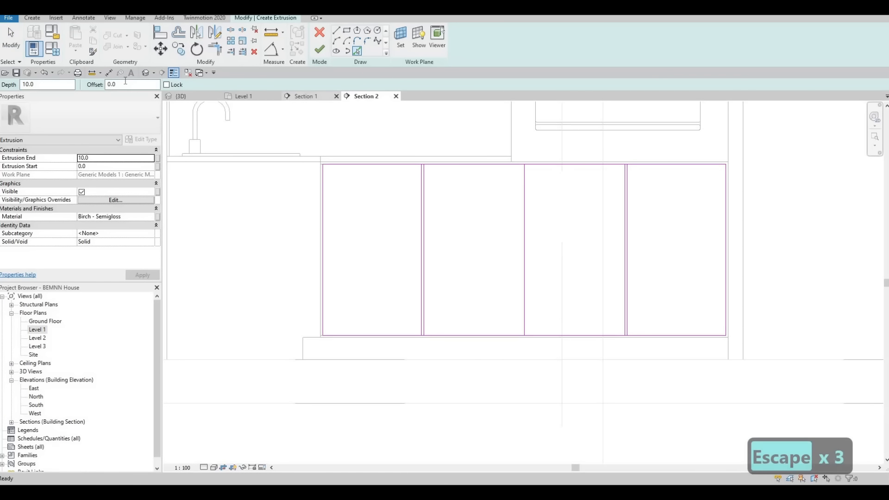
Copy the middle dividing line to its right with Pick Lines at an offset of 10
type("10")
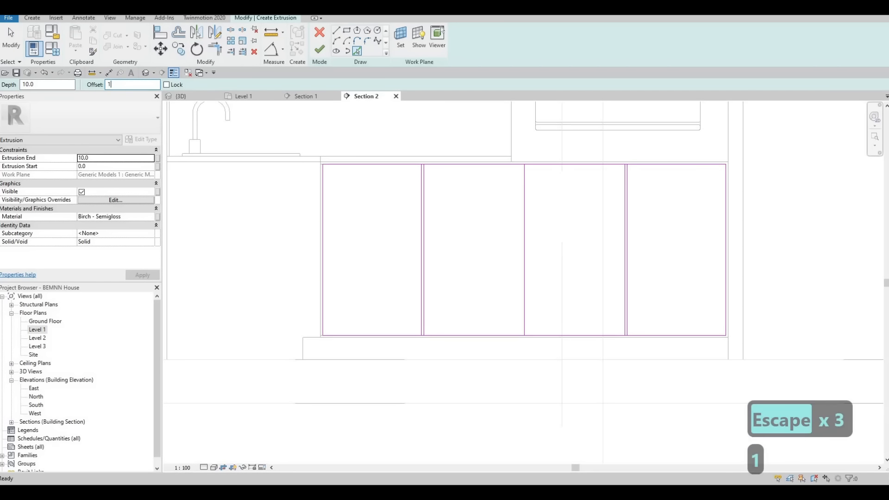
key("Return")
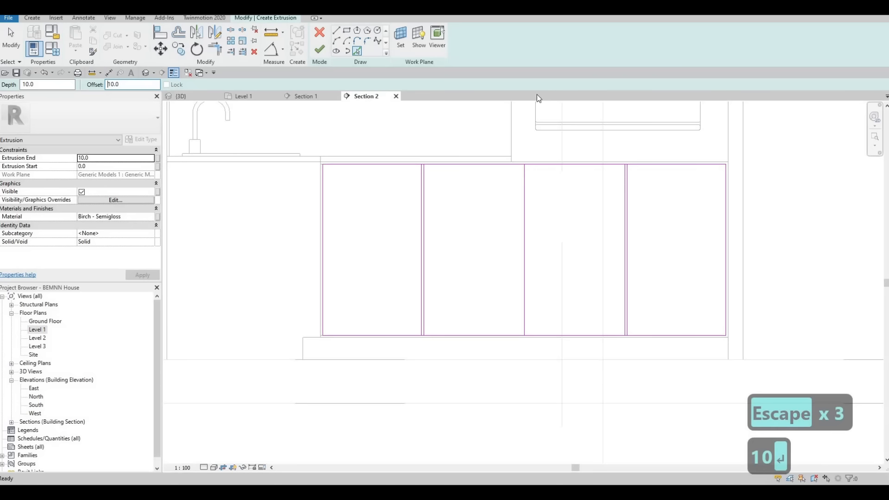
left_click(527, 189)
key("Escape")
key("Escape")
key("Escape")
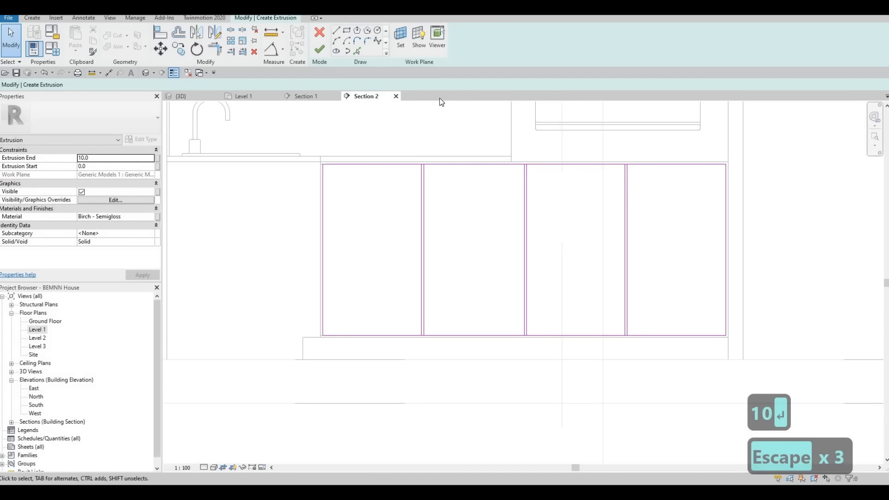
Split the rectangle's upper edge within each of the three gaps between the doors
key("s")
key("l")
scroll(419, 167, "up", 8)
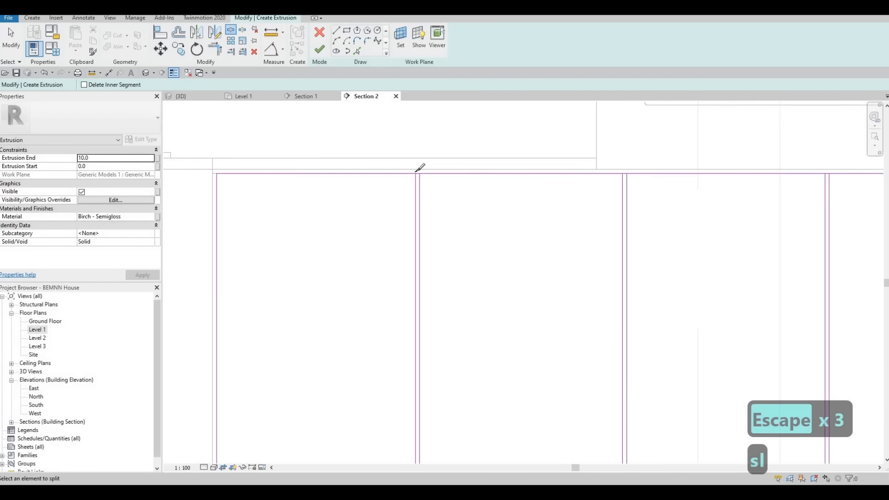
left_click(423, 176)
scroll(703, 175, "down", 3)
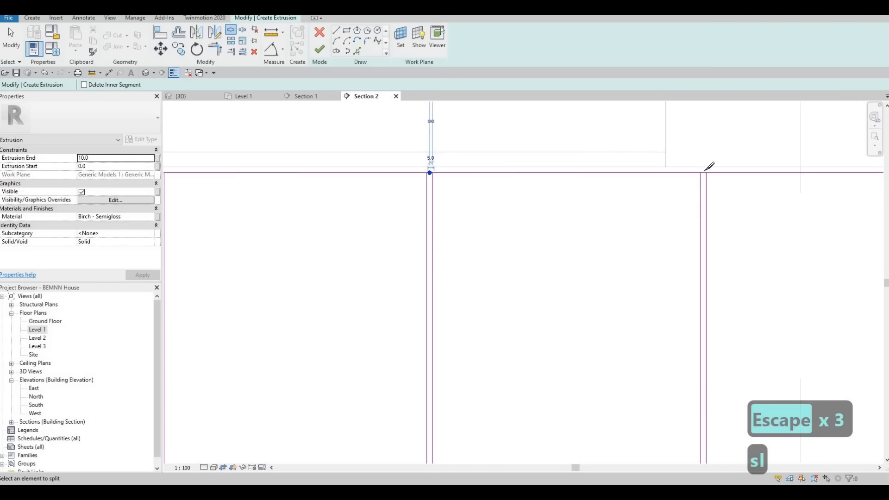
scroll(702, 173, "up", 2)
left_click(704, 166)
scroll(623, 172, "down", 2)
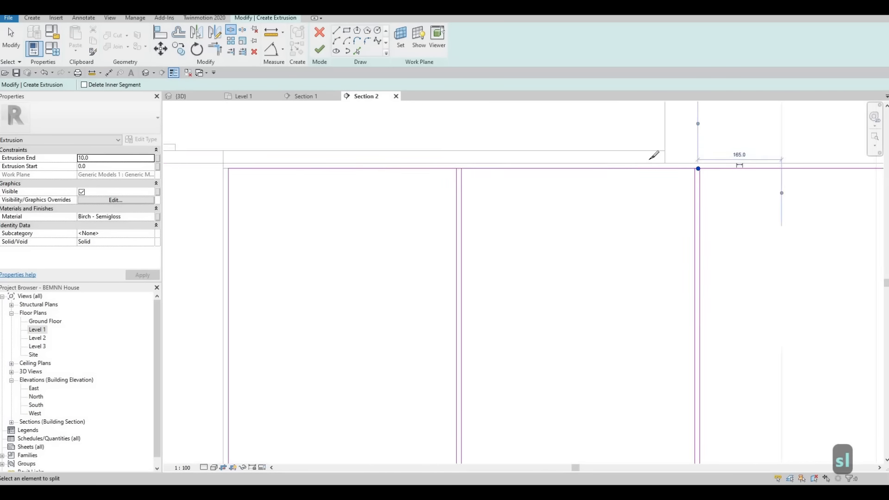
middle_click_drag(833, 163, 641, 154)
scroll(640, 154, "up", 2)
left_click(632, 155)
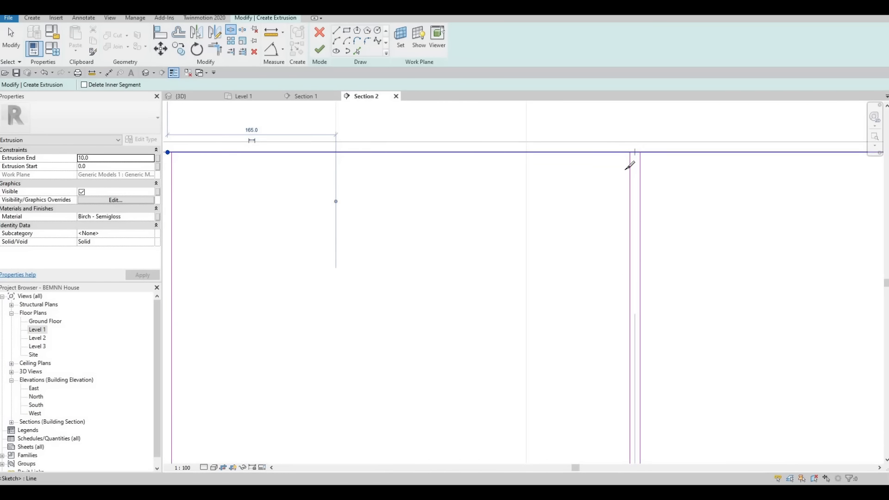
Split the rectangle's lower edge within each of the three gaps between the doors
scroll(648, 166, "down", 3)
middle_click_drag(633, 364, 669, 171)
scroll(667, 181, "up", 4)
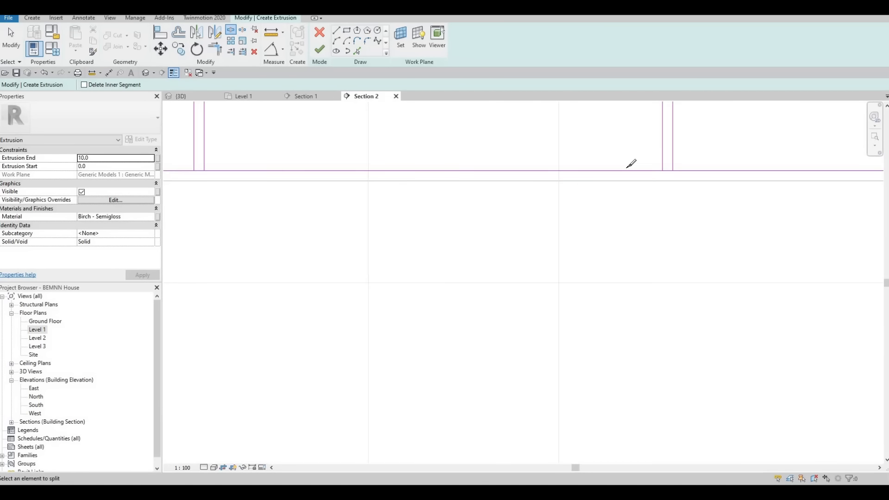
left_click(667, 170)
scroll(448, 169, "down", 2)
middle_click_drag(307, 170, 565, 191)
scroll(565, 189, "up", 2)
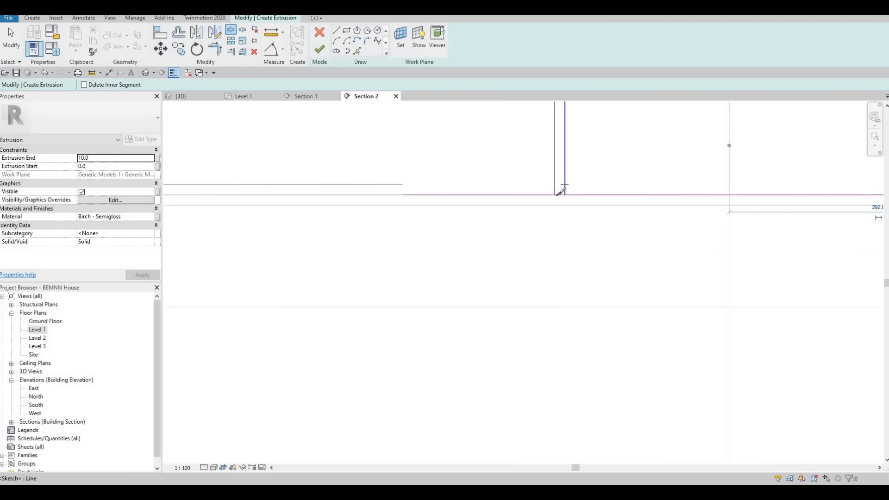
scroll(561, 194, "up", 2)
left_click(560, 194)
scroll(559, 193, "down", 3)
middle_click_drag(323, 180, 623, 209)
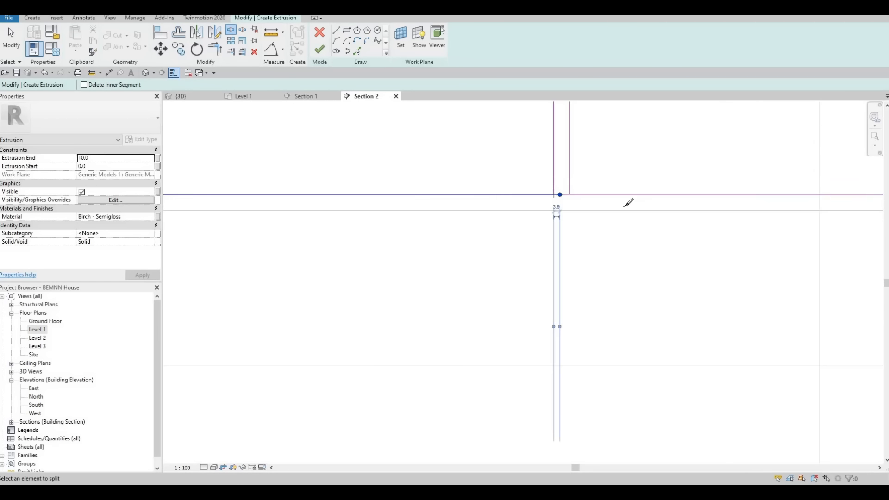
scroll(533, 220, "up", 2)
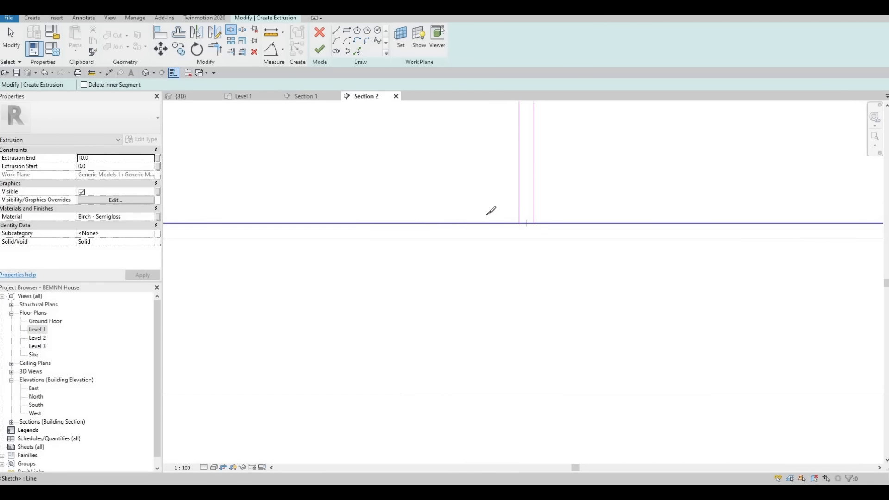
left_click(523, 222)
scroll(482, 250, "down", 3)
scroll(476, 270, "down", 2)
key("Escape")
key("Escape")
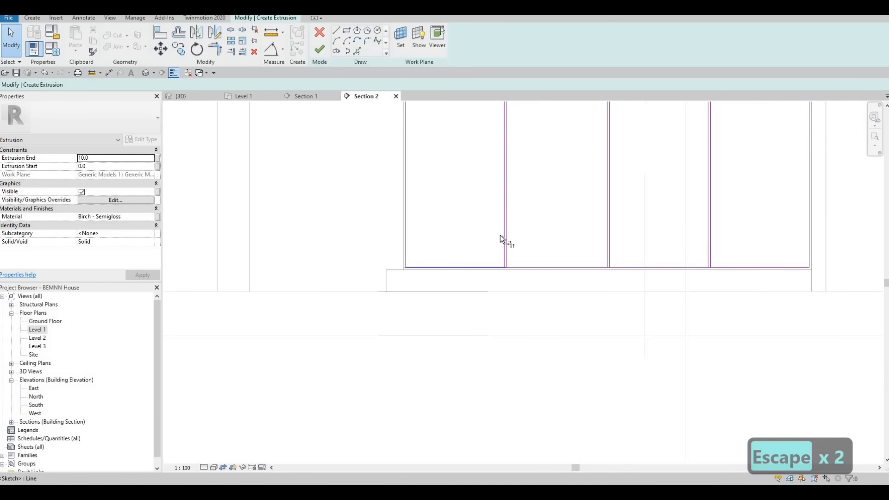
Trim the upper edge segments to the dividing lines so the three gaps are open along the doors' upper side
key("t")
key("r")
middle_click_drag(501, 198, 499, 304)
scroll(494, 215, "up", 5)
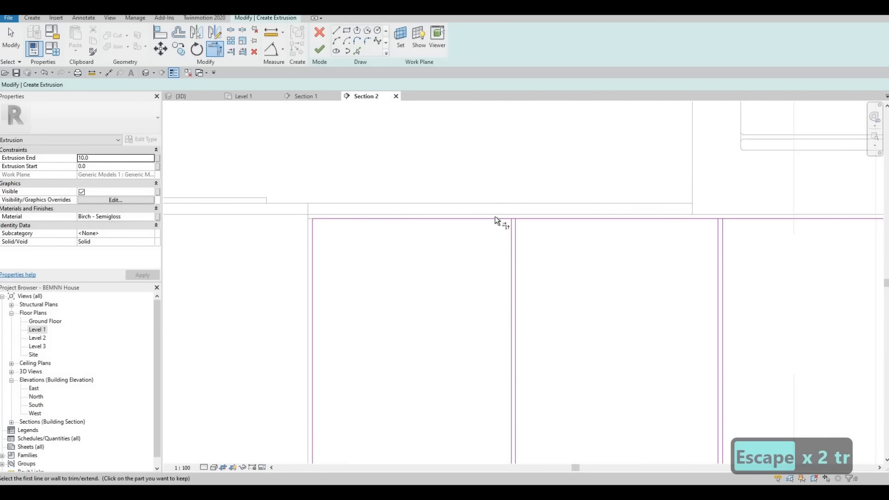
left_click(497, 218)
left_click(508, 229)
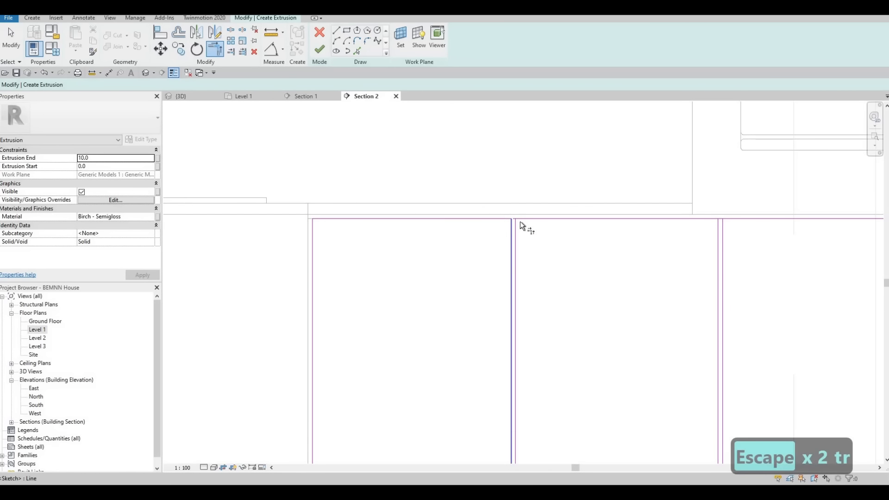
left_click(707, 221)
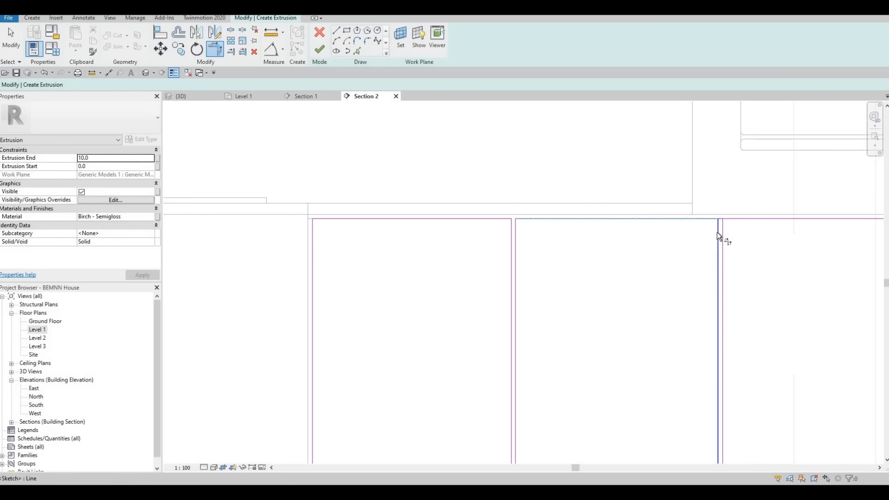
left_click(721, 232)
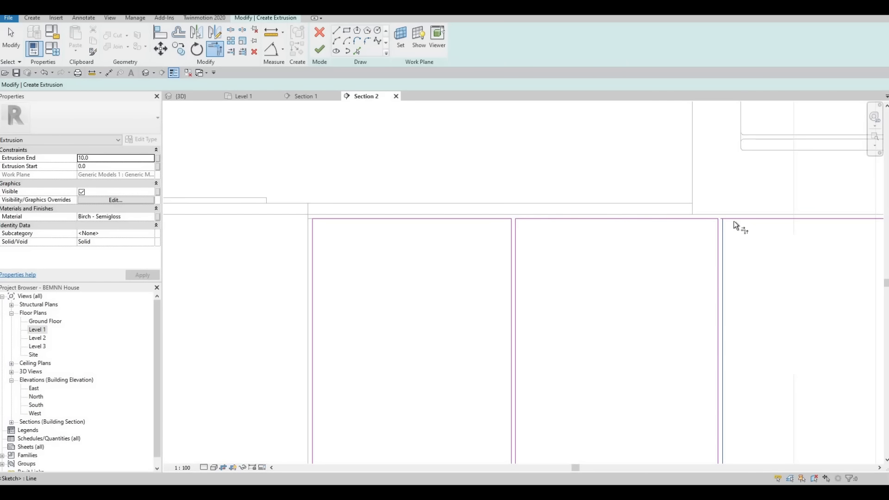
scroll(545, 184, "down", 5)
scroll(565, 182, "up", 4)
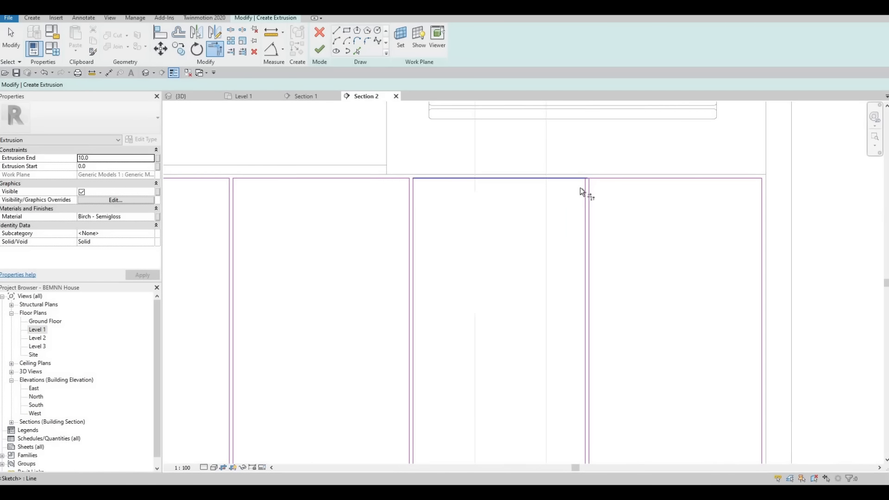
left_click(579, 187)
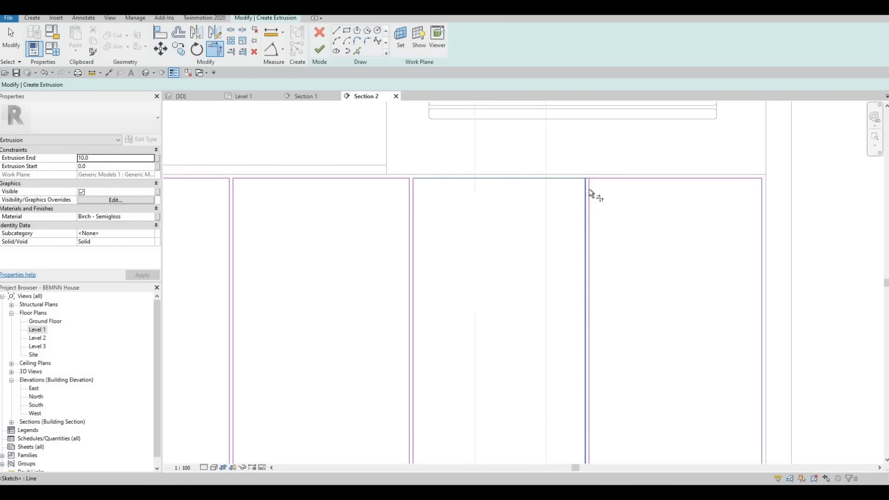
left_click(596, 185)
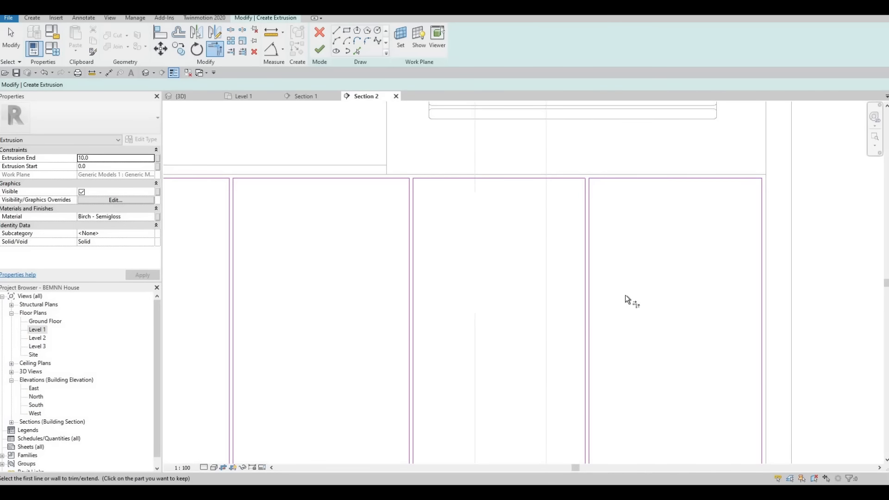
Trim the lower edge segments to the dividing lines at the three gaps, closing the four door outlines
scroll(626, 295, "down", 2)
left_click(622, 328)
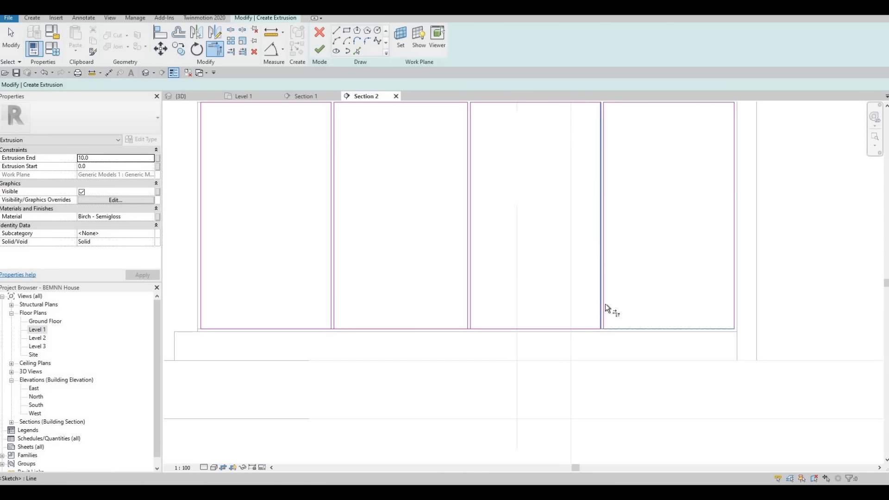
left_click(599, 316)
left_click(592, 328)
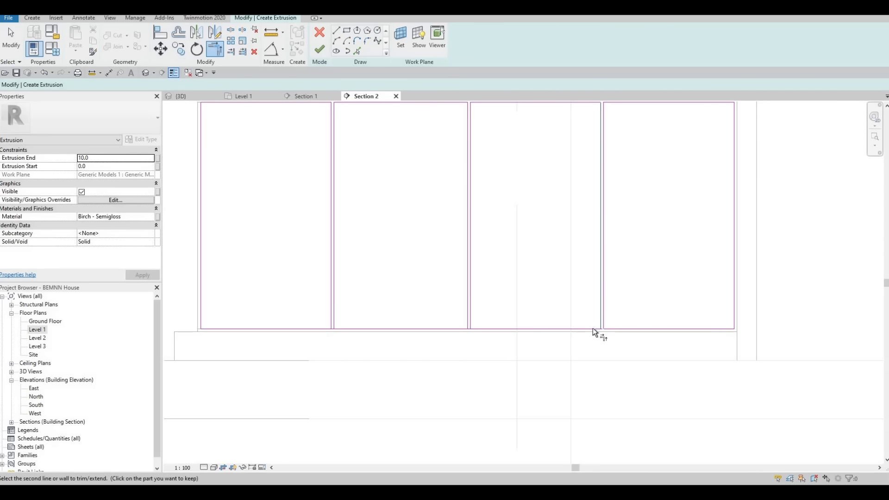
left_click(483, 315)
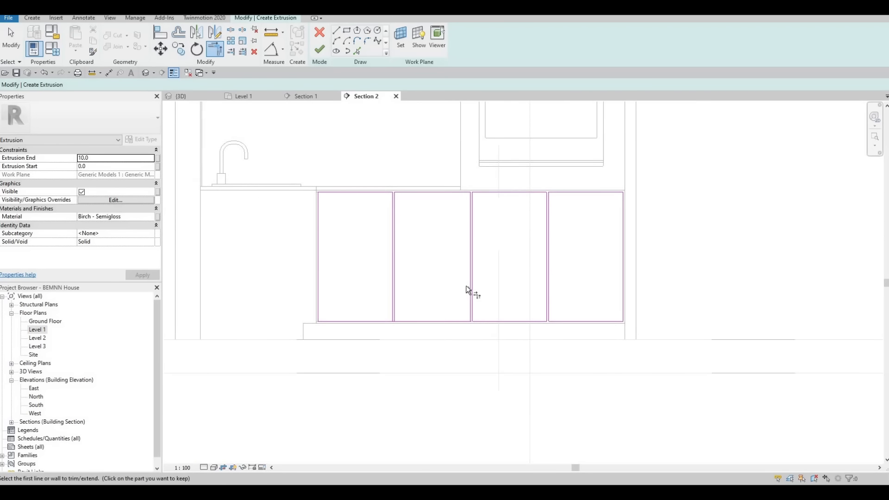
scroll(466, 286, "up", 2)
left_click(474, 326)
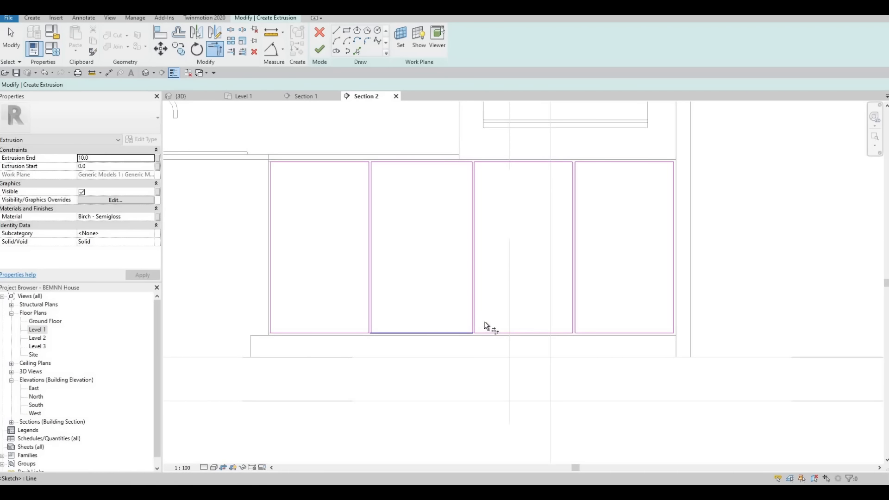
scroll(464, 328, "up", 3)
left_click(284, 337)
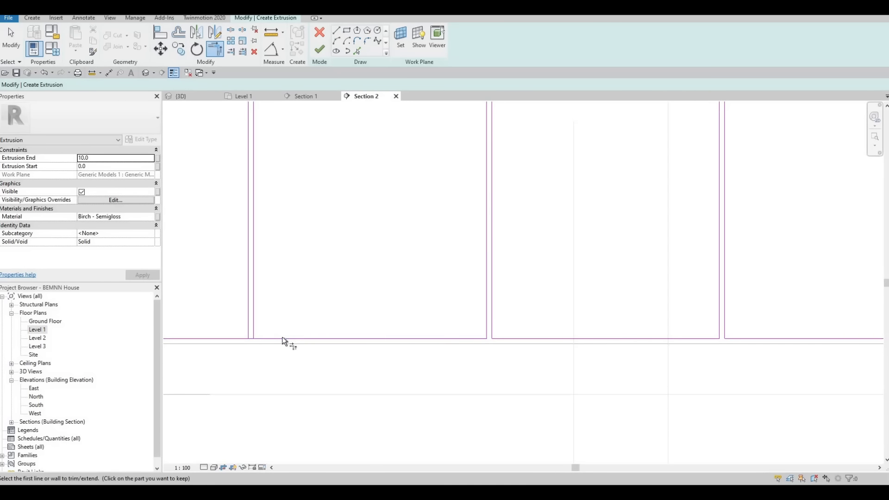
left_click(282, 337)
left_click(254, 298)
left_click(246, 294)
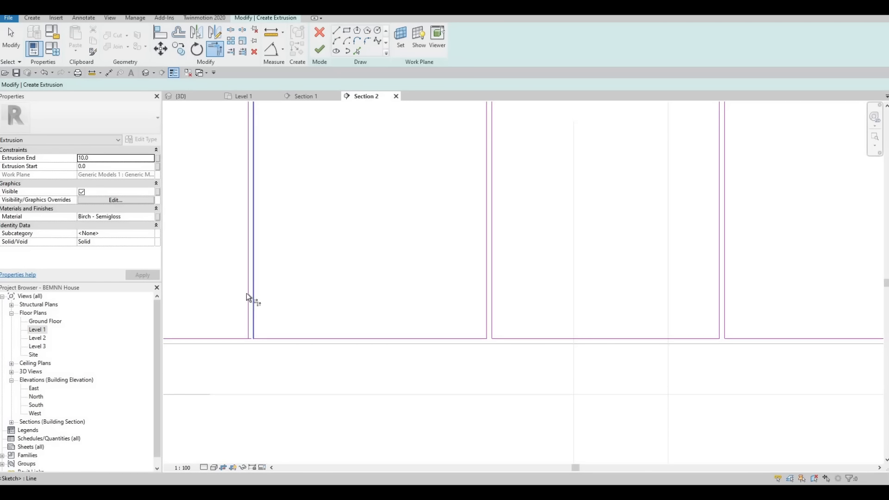
left_click(223, 338)
scroll(512, 273, "down", 5)
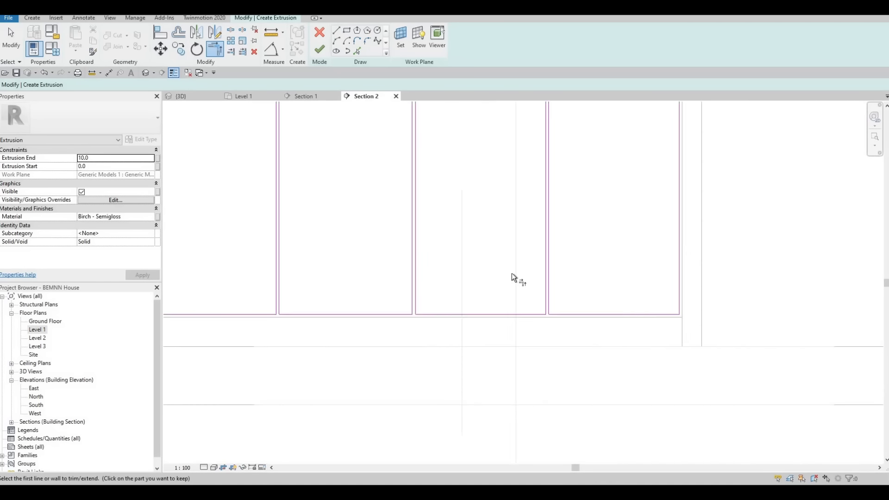
key("Escape")
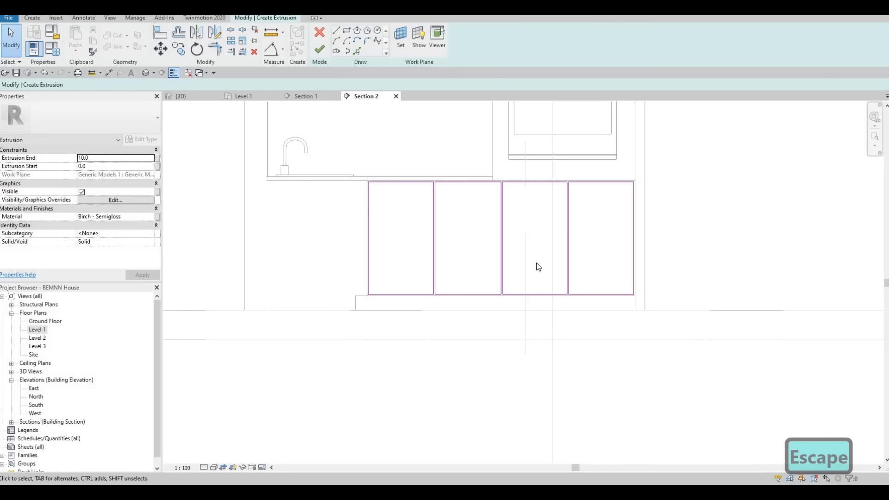
Finish the four-door extrusion sketch with an extrusion end of 10 and finish the in-place model
scroll(537, 249, "down", 1)
middle_click_drag(537, 249, 530, 293)
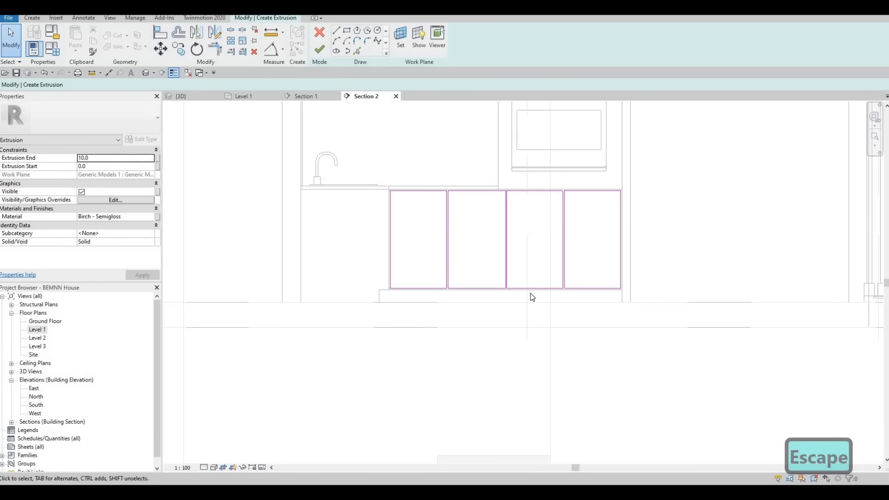
scroll(531, 293, "down", 2)
scroll(532, 280, "up", 2)
scroll(544, 312, "down", 1)
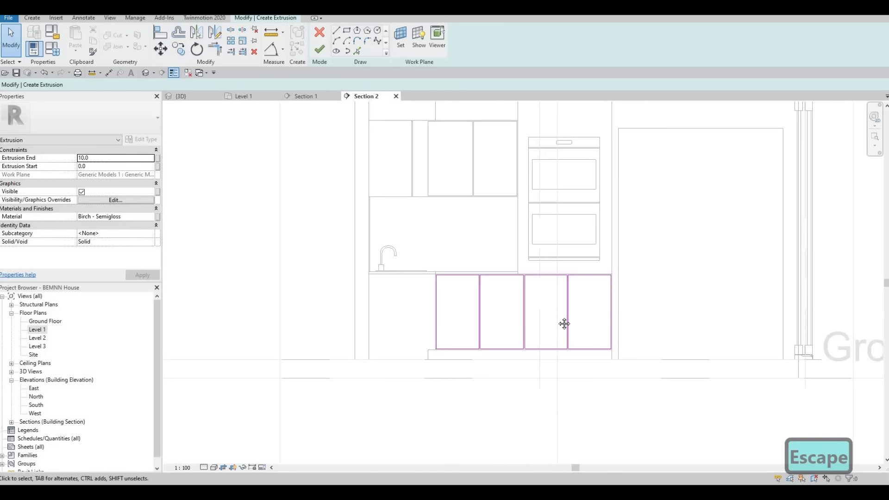
scroll(565, 325, "down", 1)
scroll(536, 324, "up", 2)
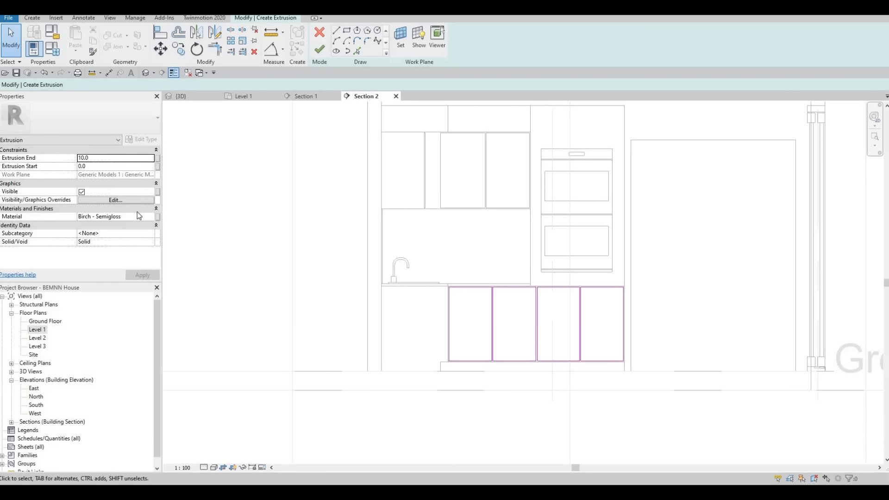
left_click(319, 50)
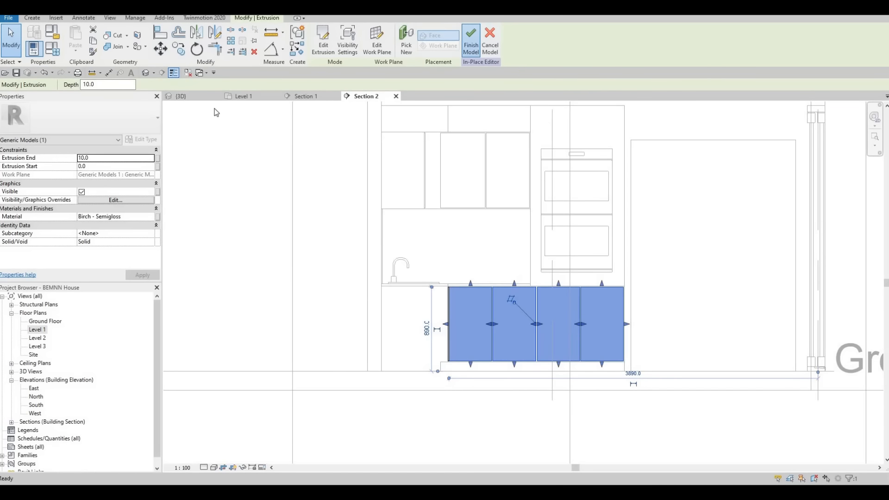
left_click(471, 42)
From the 3D view, open the extrusion sketch of the lower doors beneath the sink for editing and show it in Section 1
key("ctrl+Tab")
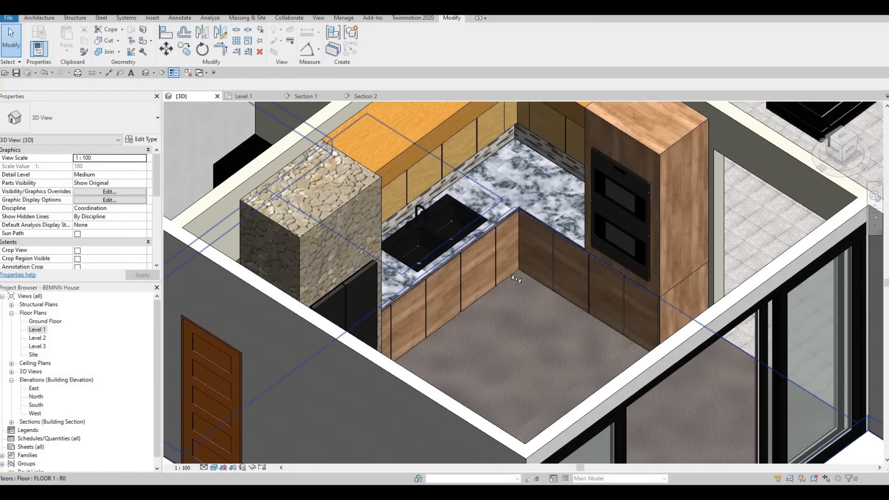
middle_click_drag(537, 292, 398, 299, "shift")
scroll(428, 272, "up", 5)
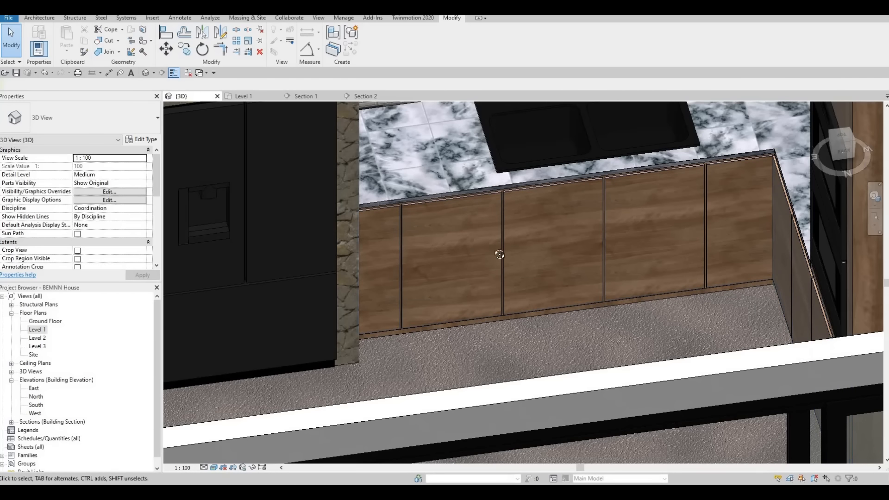
middle_click_drag(499, 254, 515, 238, "shift")
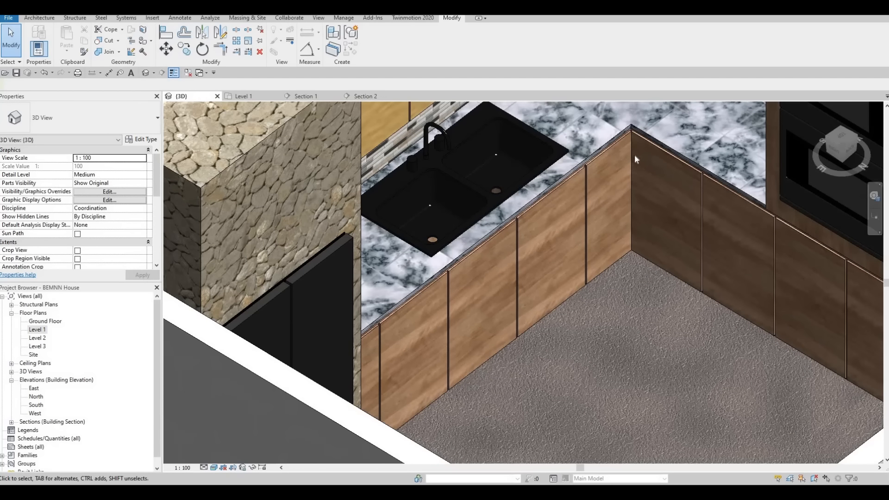
scroll(629, 165, "up", 2)
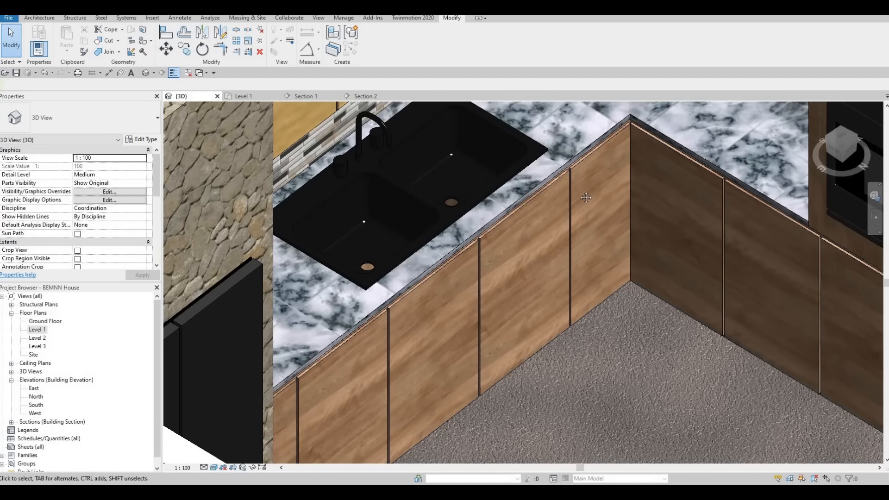
scroll(620, 176, "down", 3)
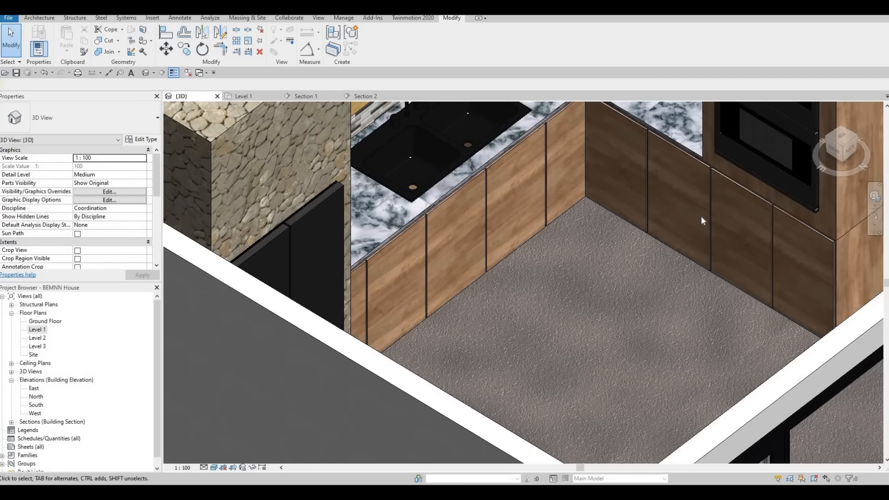
double_click(430, 230)
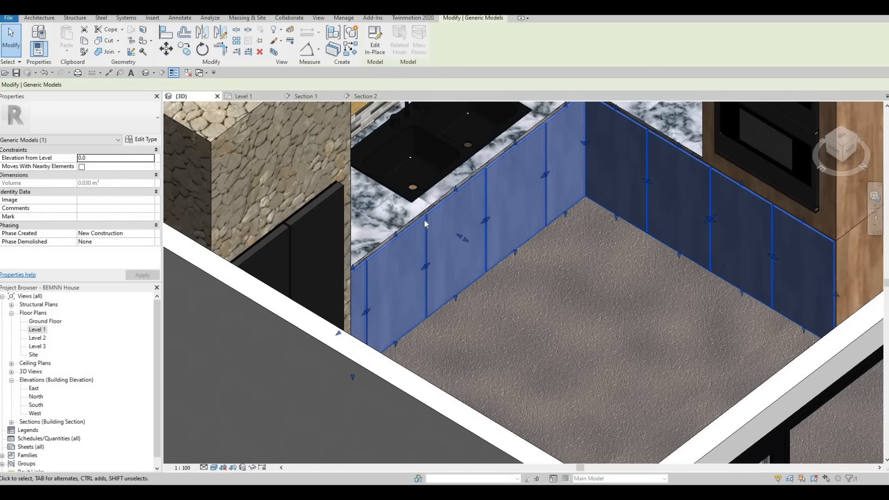
left_click(429, 236)
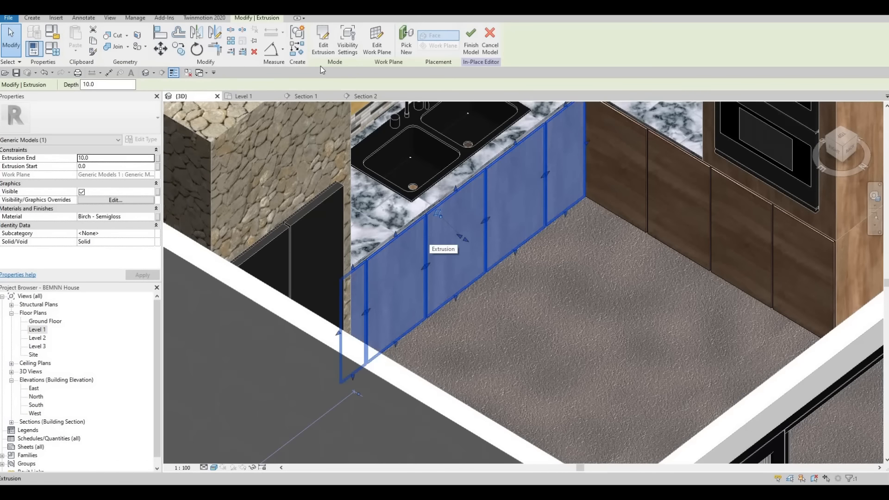
left_click(334, 49)
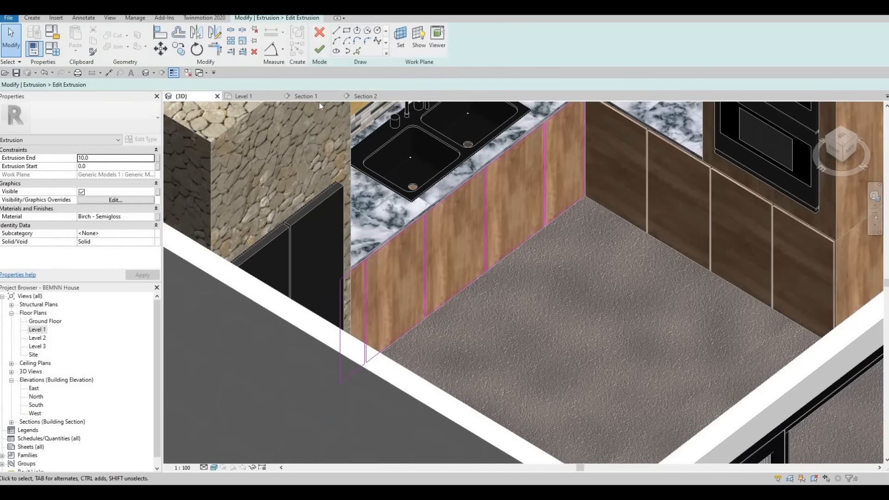
left_click(318, 97)
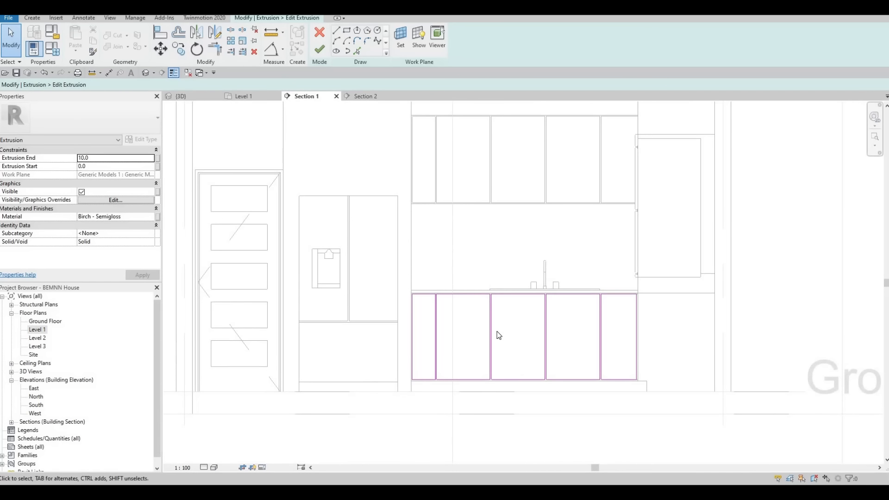
Draw a horizontal line across the second lower door from the fridge side, about 240 below the door's upper edge
scroll(499, 335, "up", 3)
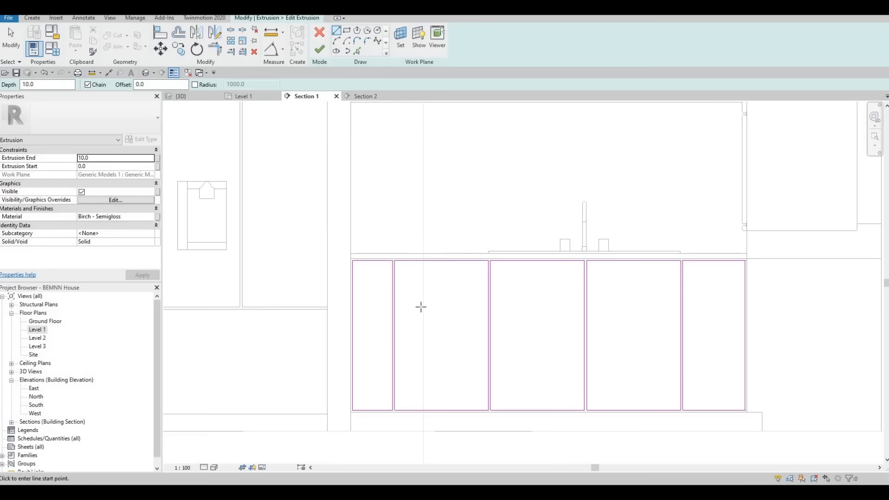
left_click(395, 306)
left_click(489, 306)
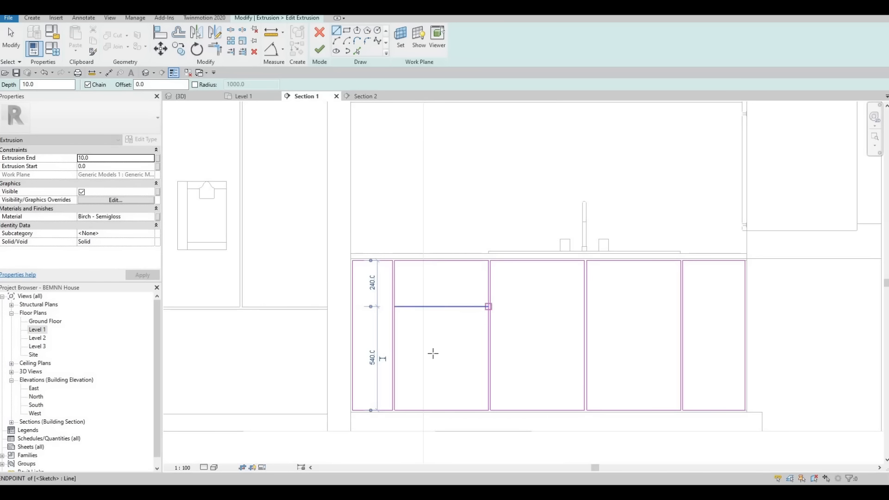
Draw a second horizontal line across the second lower door, about 220 below its first dividing line
key("Escape")
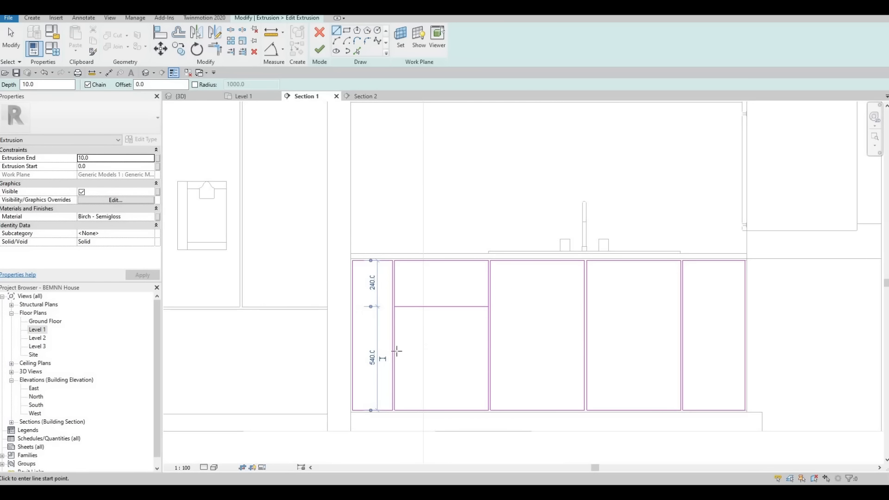
left_click(395, 348)
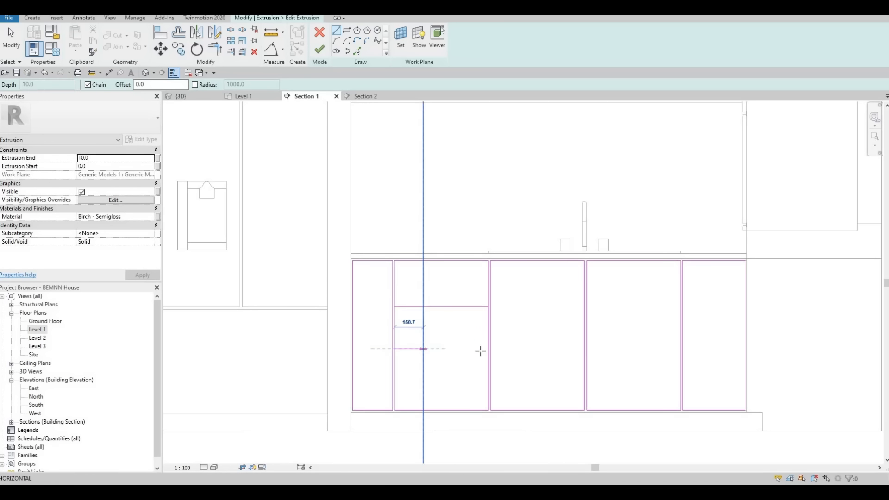
left_click(488, 348)
key("Escape")
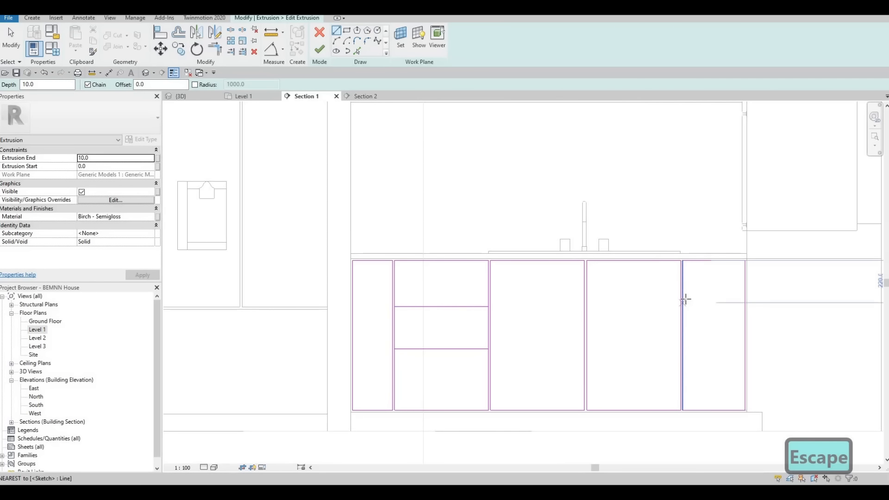
Draw two horizontal dividing lines across the lower door farthest from the fridge, the lower one level with the second door's lower line
left_click(684, 299)
left_click(744, 299)
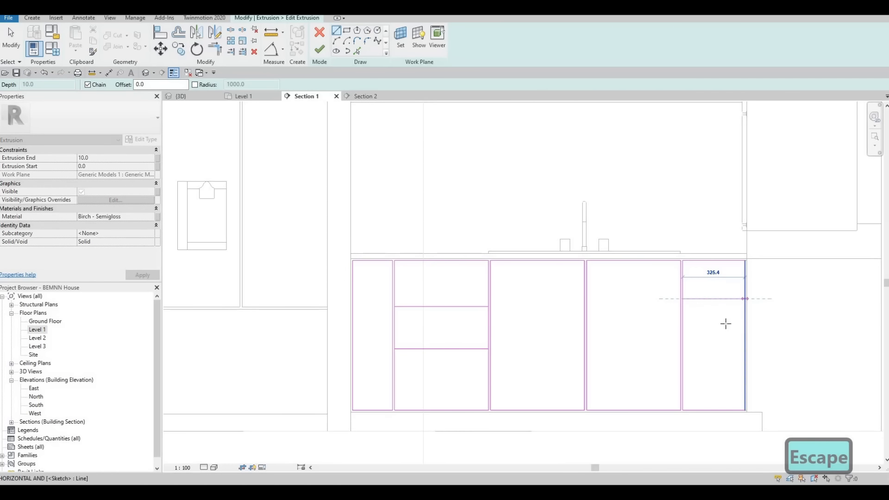
key("Escape")
left_click(683, 349)
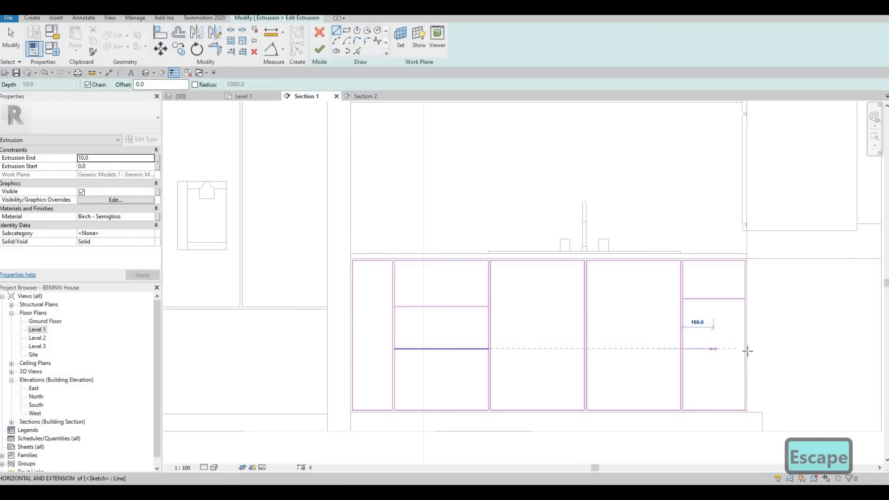
left_click(746, 350)
key("Escape")
key("Escape")
Align the upper dividing line of the last door with the upper dividing line of the second door
key("a")
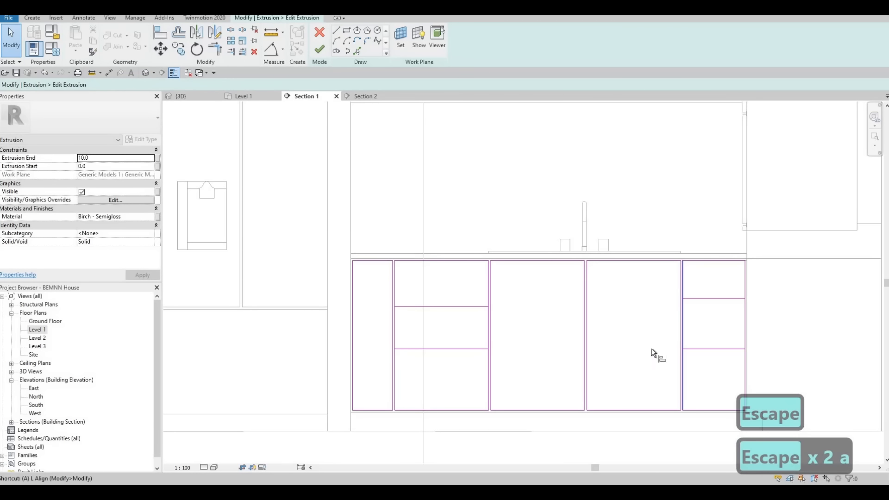
key("l")
left_click(468, 306)
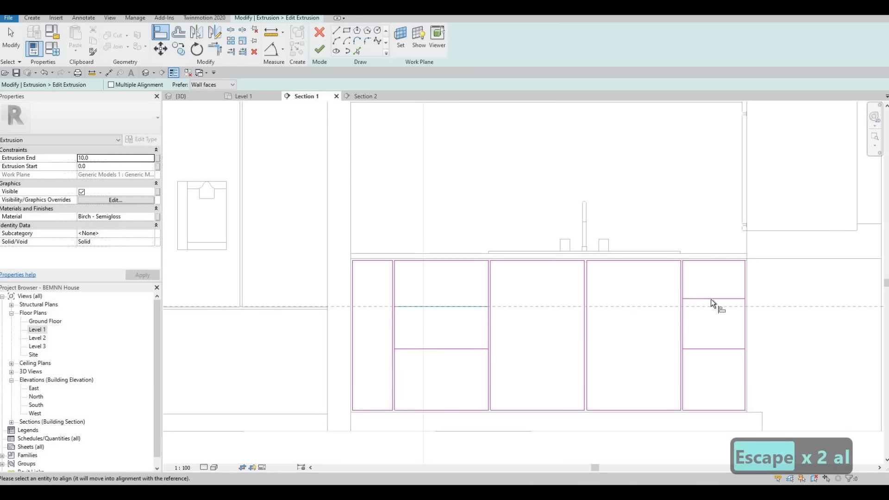
left_click(710, 299)
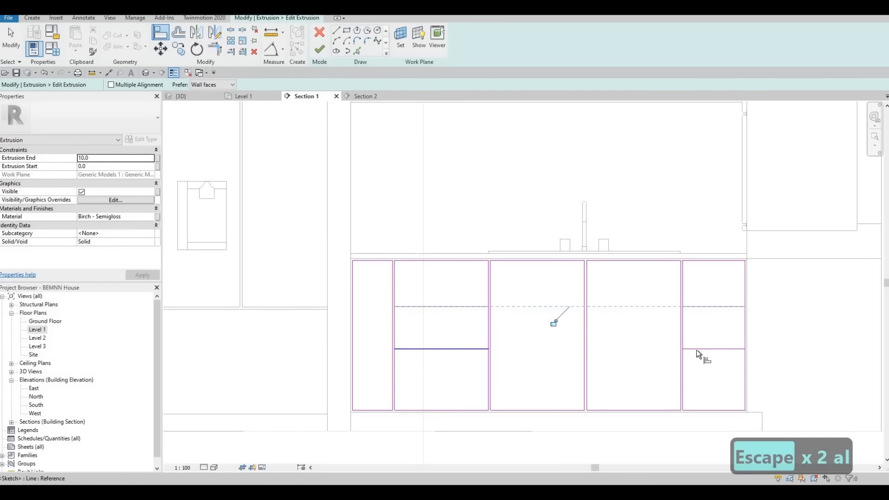
key("Escape")
key("Escape")
Nudge the upper dividing lines of the second and last doors slightly upward together
left_click(710, 307)
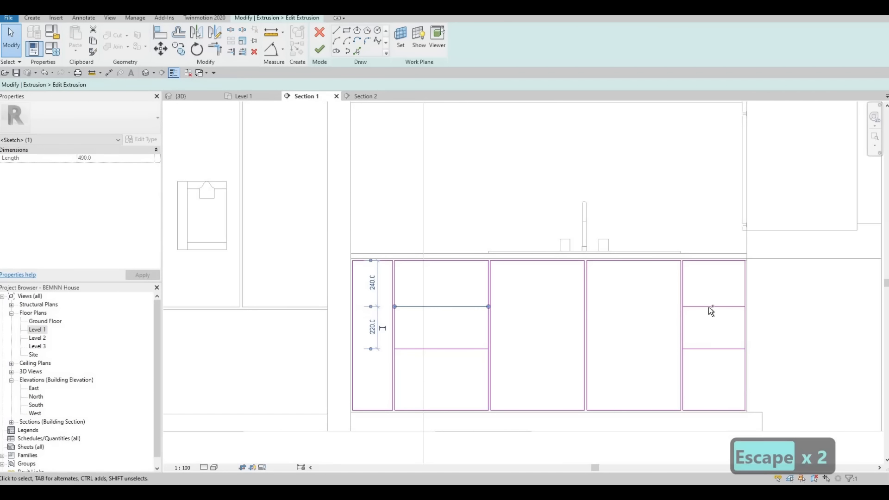
left_click(709, 307, "ctrl")
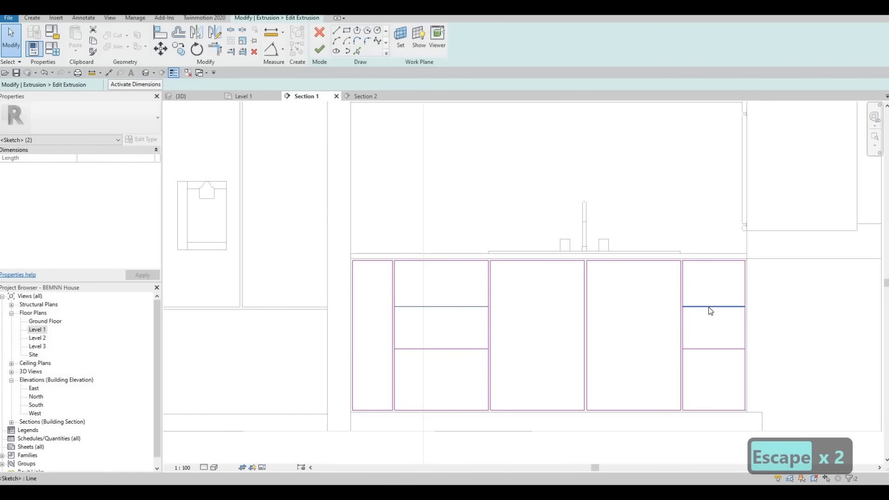
key("Up")
key("Up")
key("Up")
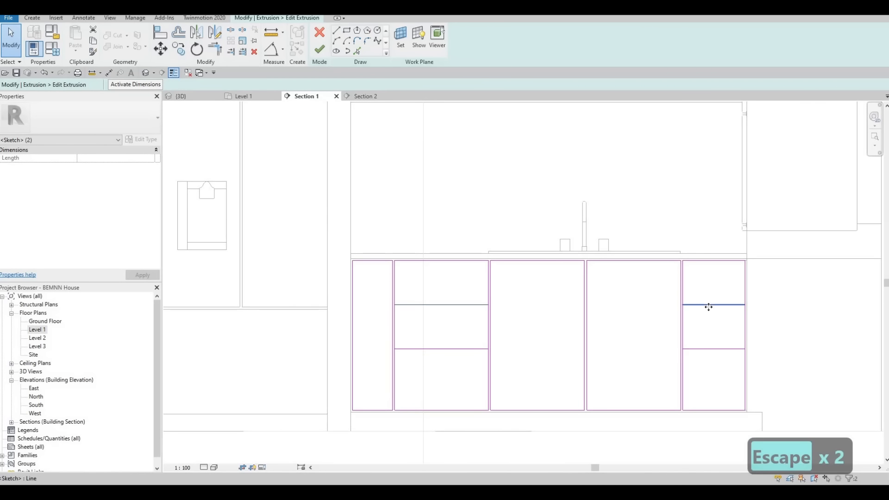
key("Escape")
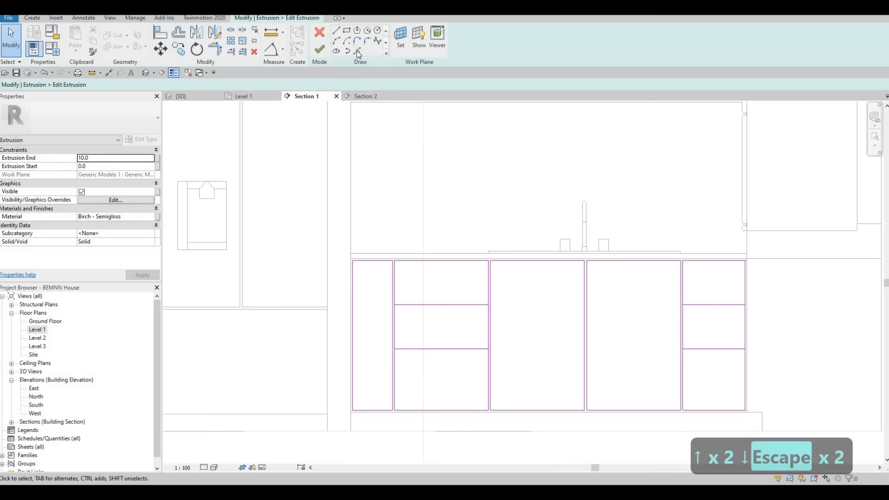
Create parallel copies below the dividing lines of the second and last doors using Pick Lines with an offset of 10
left_click(357, 51)
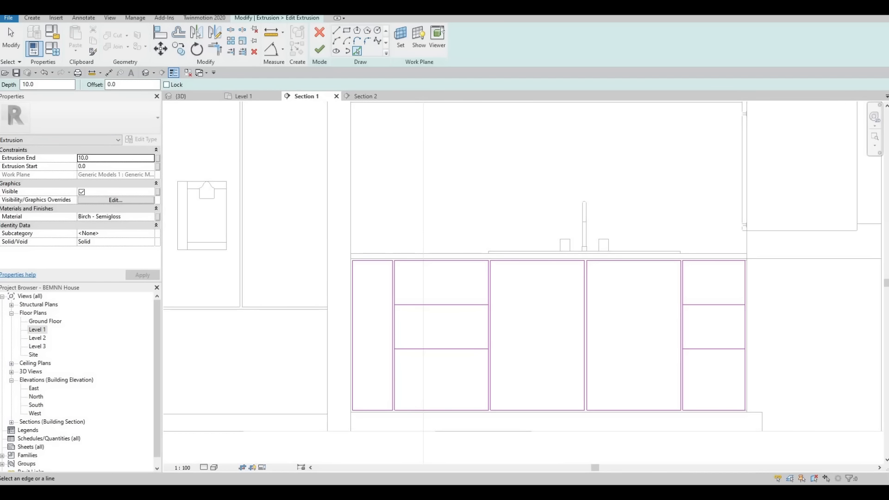
type("10")
key("Return")
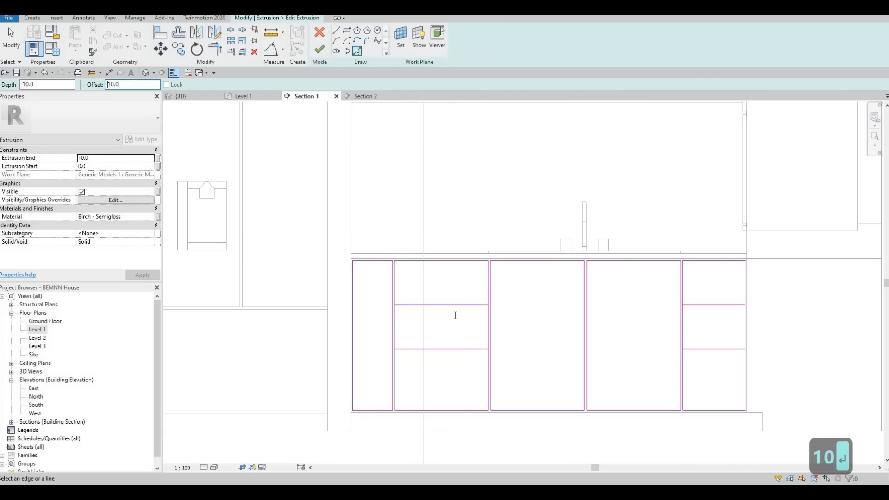
left_click(452, 351)
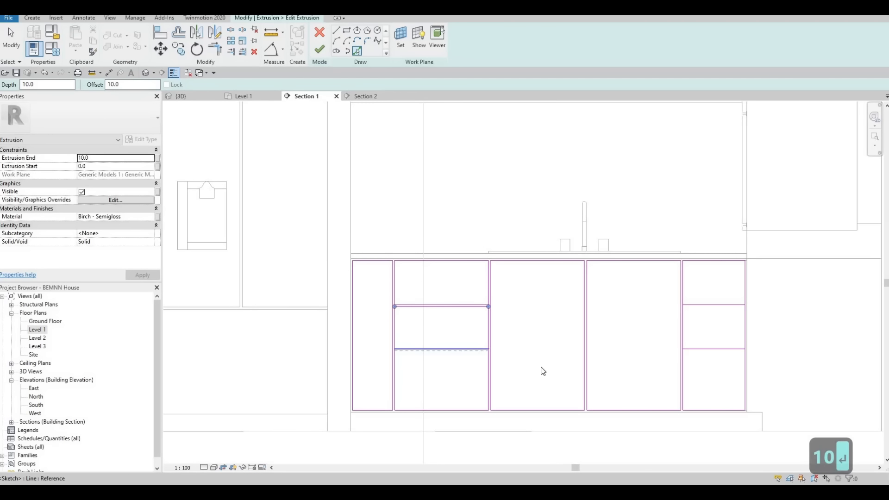
left_click(715, 311)
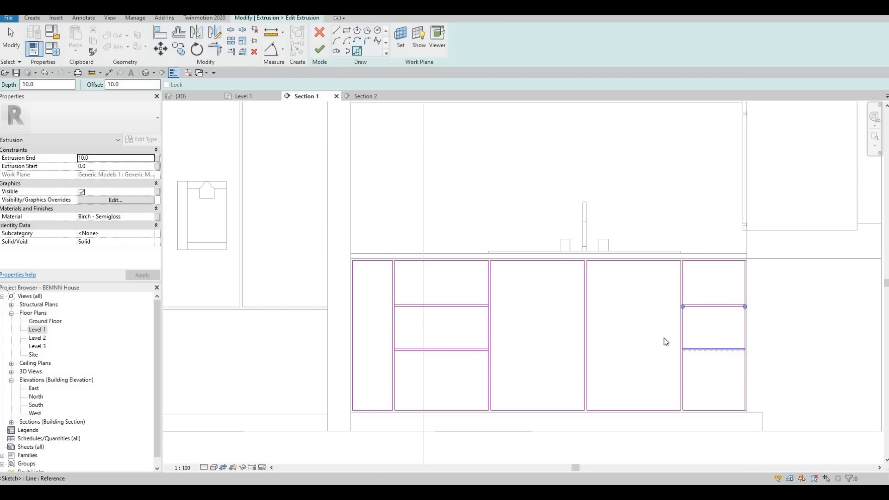
key("Escape")
key("Escape")
Split both vertical edges of the second door within its two horizontal gaps, without deleting inner segments
key("s")
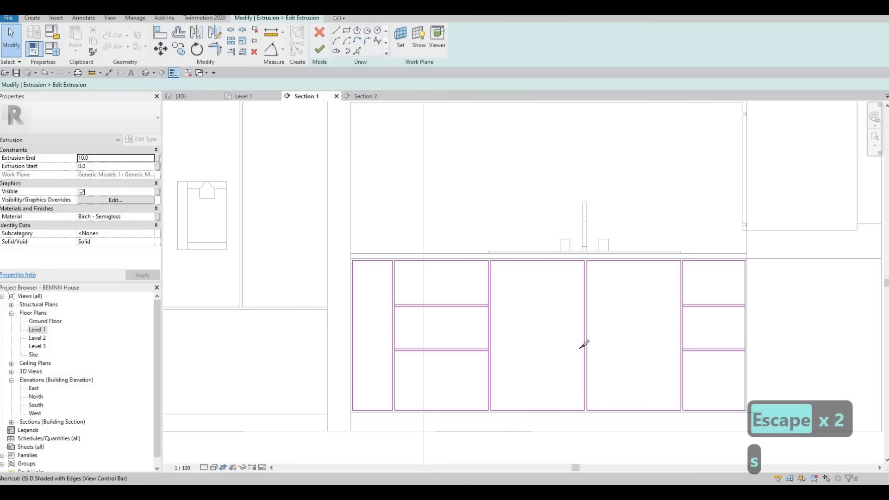
key("l")
scroll(526, 271, "up", 4)
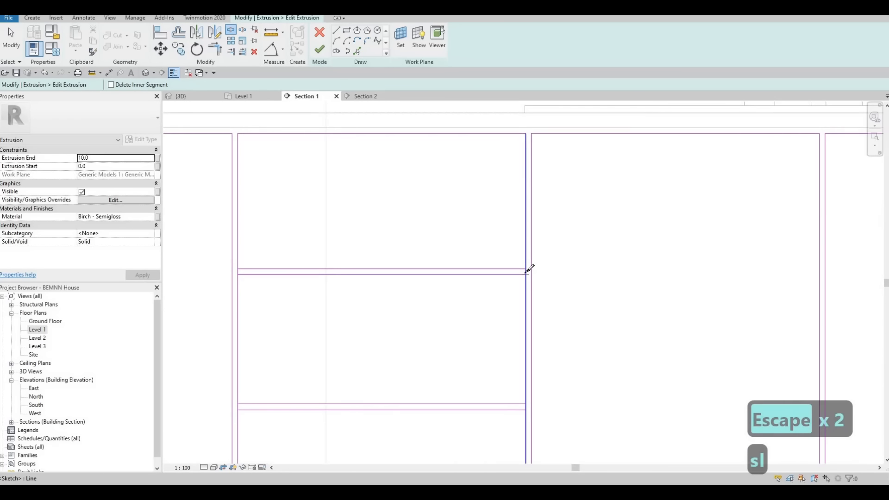
left_click(526, 271)
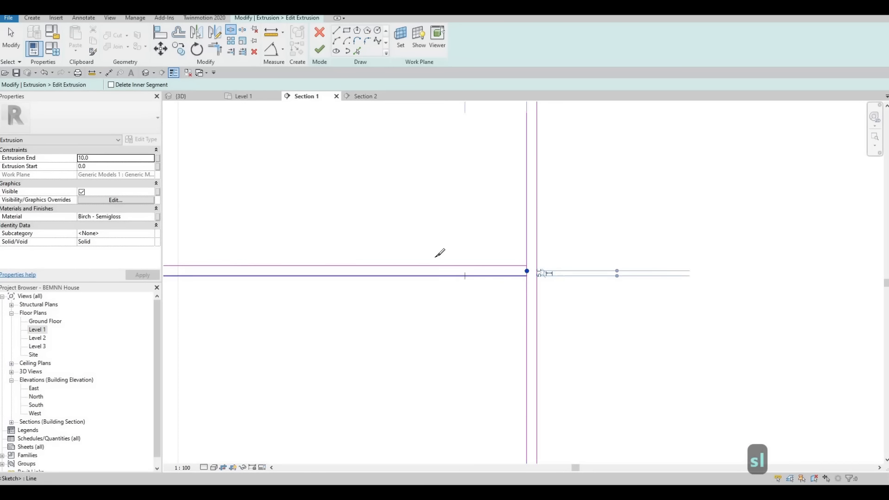
left_click(496, 268)
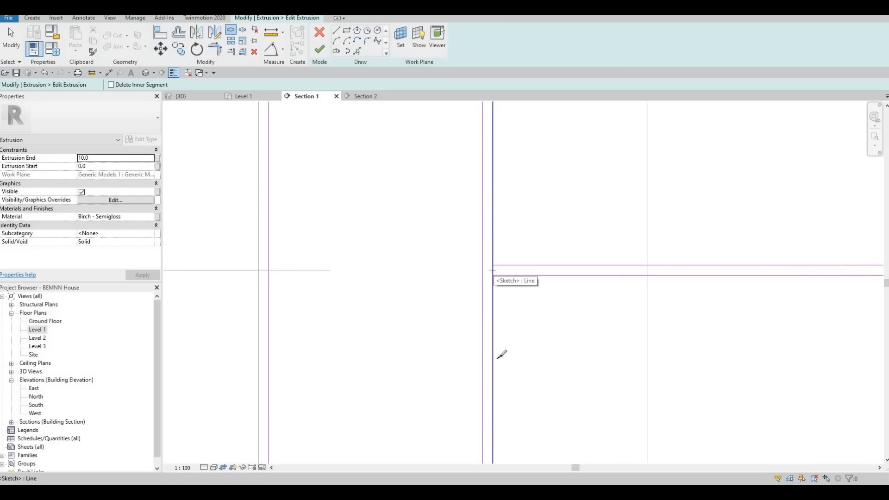
scroll(494, 408, "up", 4)
left_click(494, 406)
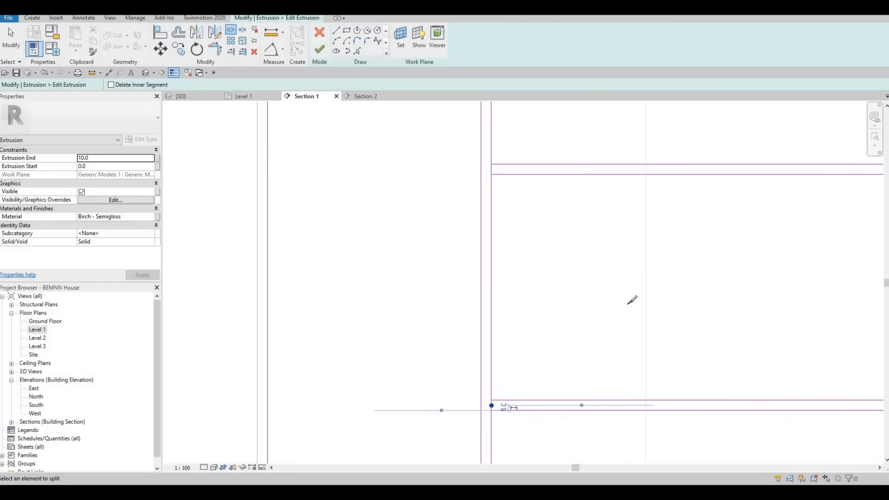
middle_click_drag(628, 306, 282, 204)
scroll(656, 302, "up", 2)
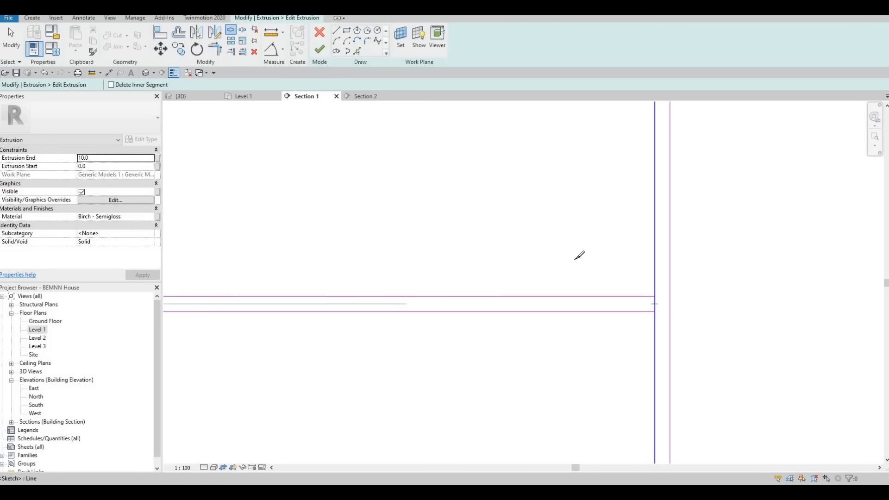
left_click(654, 304)
Split both vertical edges of the last door within its upper and lower horizontal gaps
scroll(575, 259, "down", 6)
middle_click_drag(829, 189, 437, 206)
scroll(456, 200, "up", 2)
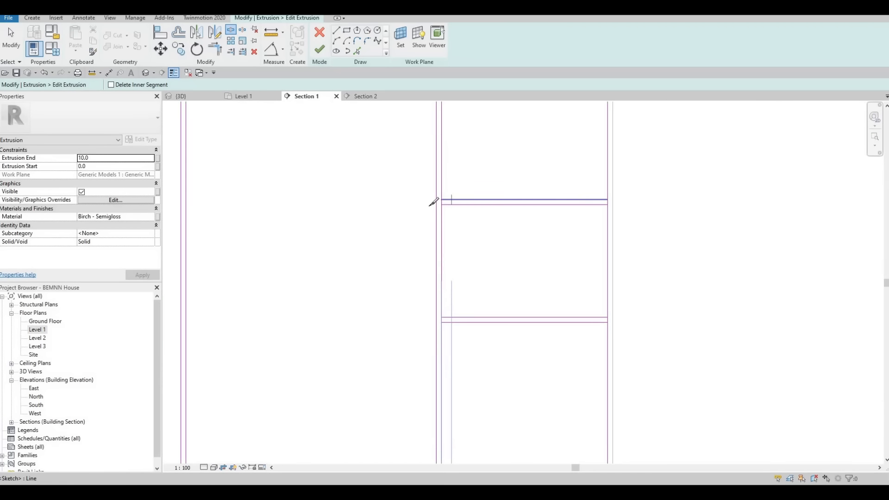
scroll(433, 202, "up", 2)
scroll(707, 201, "up", 2)
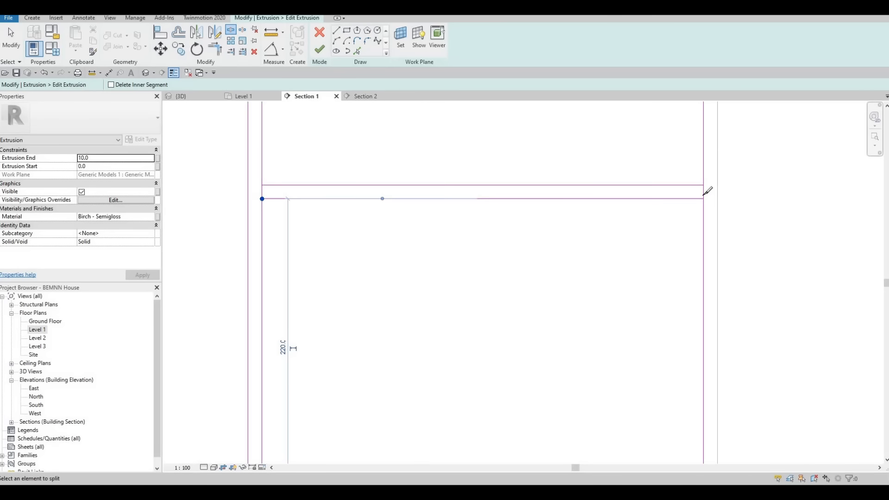
left_click(704, 194)
scroll(699, 310, "down", 2)
middle_click_drag(705, 397, 716, 329)
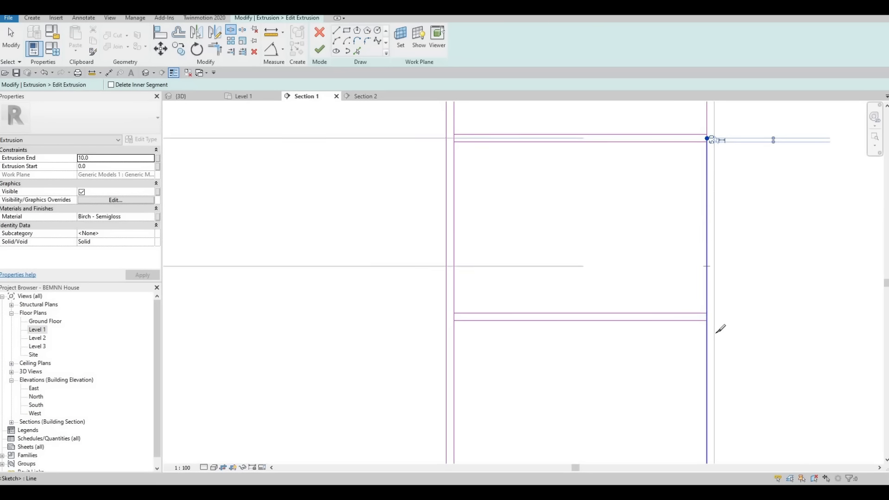
scroll(718, 329, "up", 2)
left_click(717, 329)
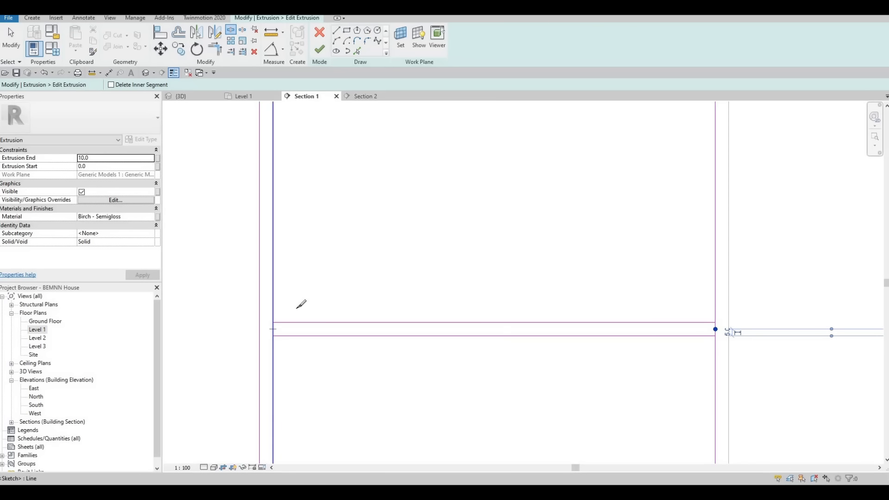
Trim the last door's vertical edges to the two lines of its lower gap, closing the corners on both sides
key("Escape")
key("Escape")
scroll(305, 311, "down", 2)
key("t")
key("r")
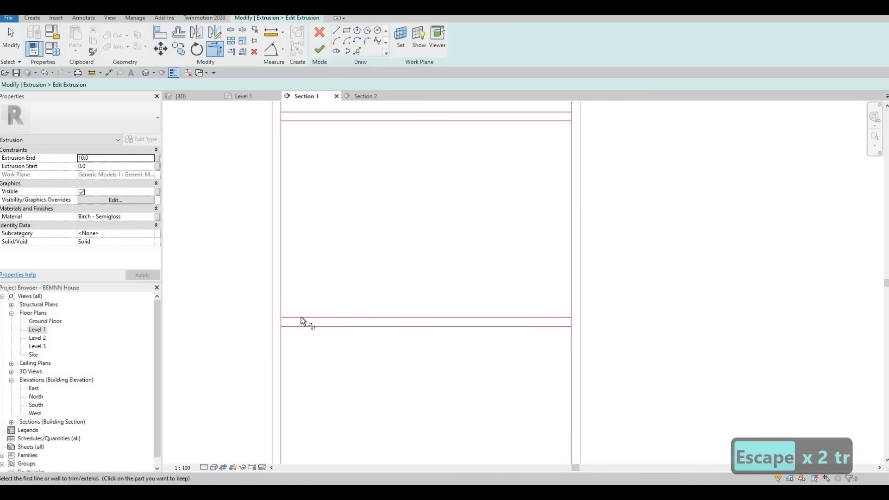
left_click(304, 317)
left_click(281, 285)
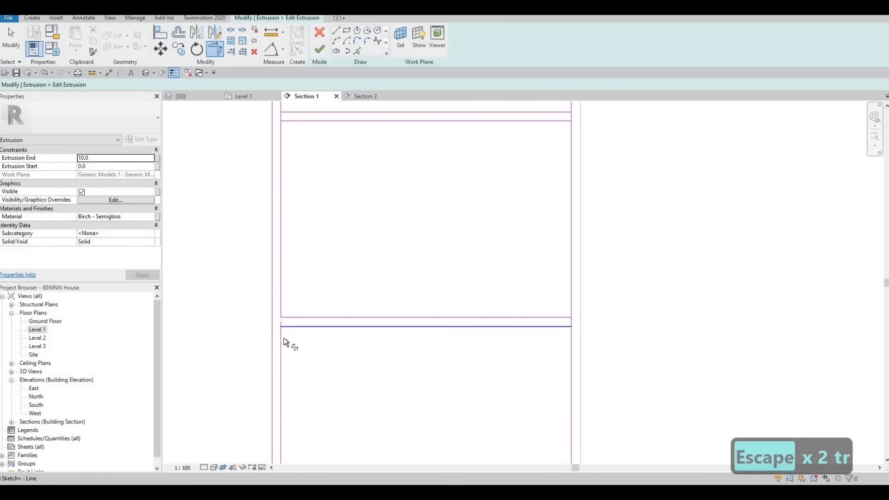
left_click(556, 327)
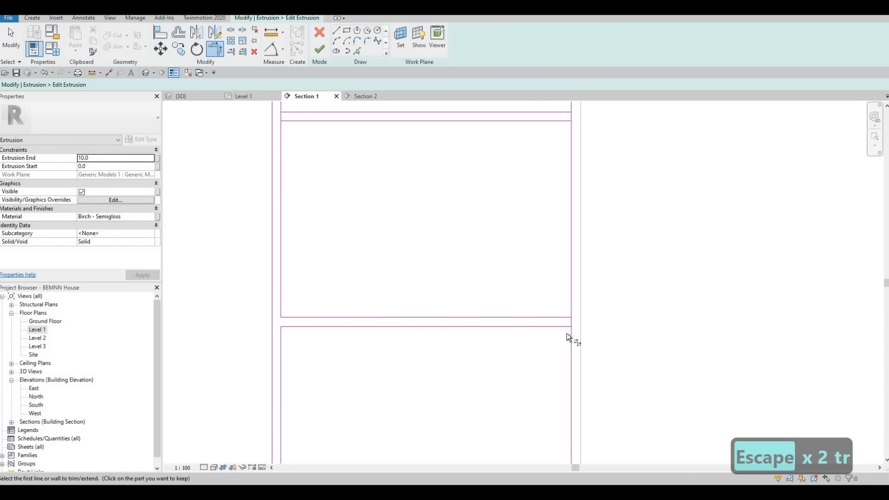
left_click(564, 317)
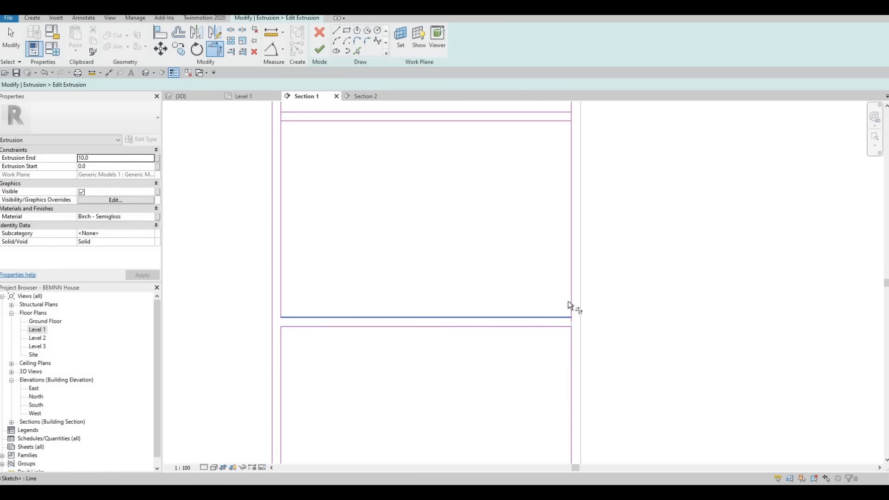
left_click(557, 316)
Trim the last door's vertical edges to the two lines of its upper gap, separating the top and middle drawer fronts
middle_click_drag(578, 197, 595, 305)
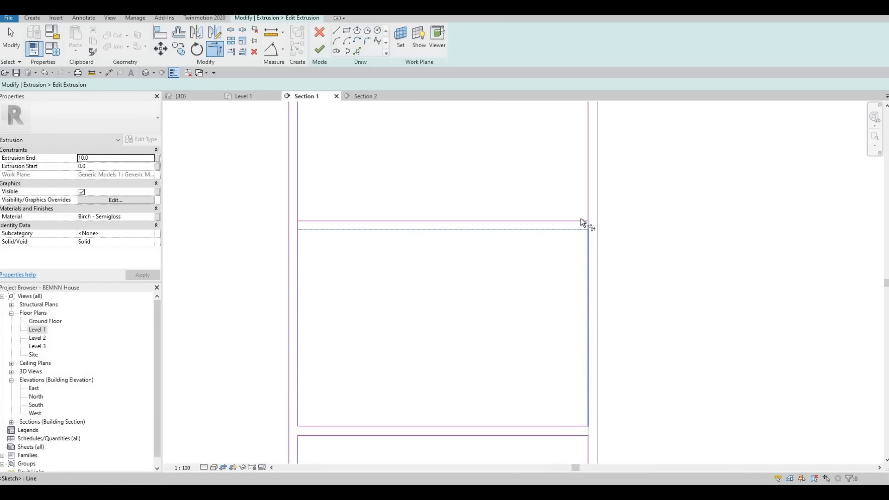
left_click(553, 219)
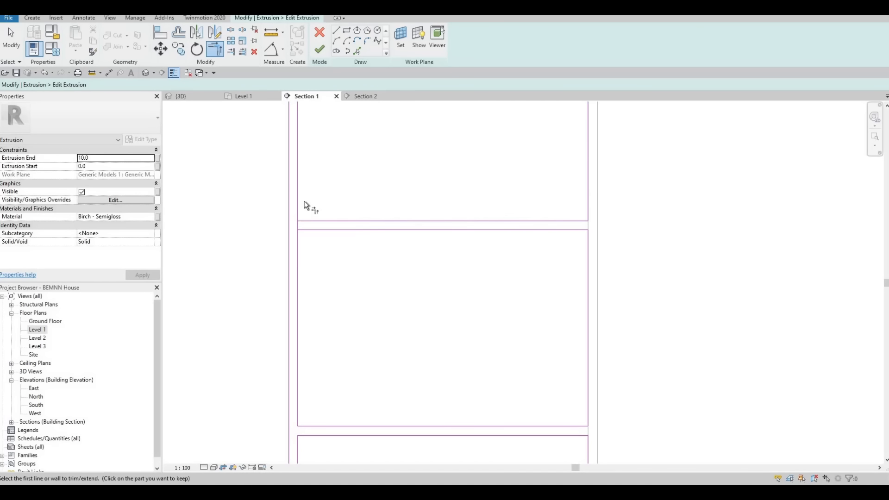
left_click(307, 231)
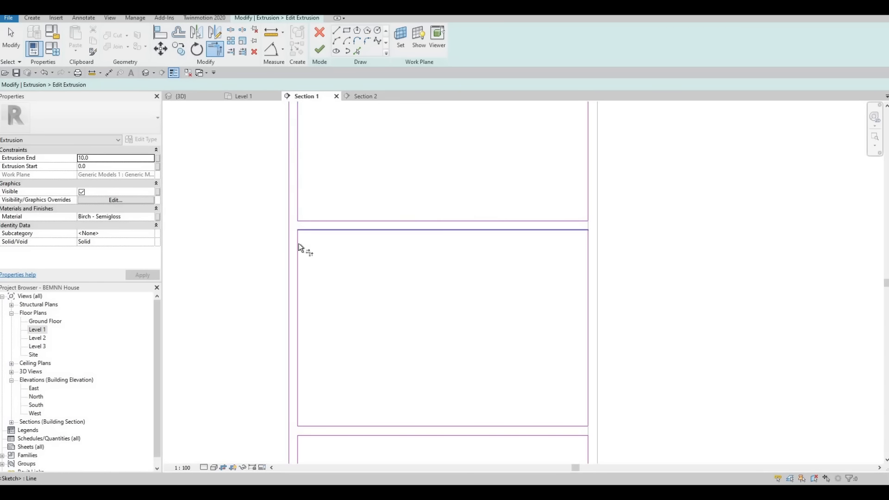
left_click(298, 244)
Trim the second door's vertical edges to the lines of its two horizontal gaps, closing the drawer-front corners on both sides
scroll(685, 241, "down", 2)
middle_click_drag(686, 241, 323, 216)
scroll(480, 205, "down", 2)
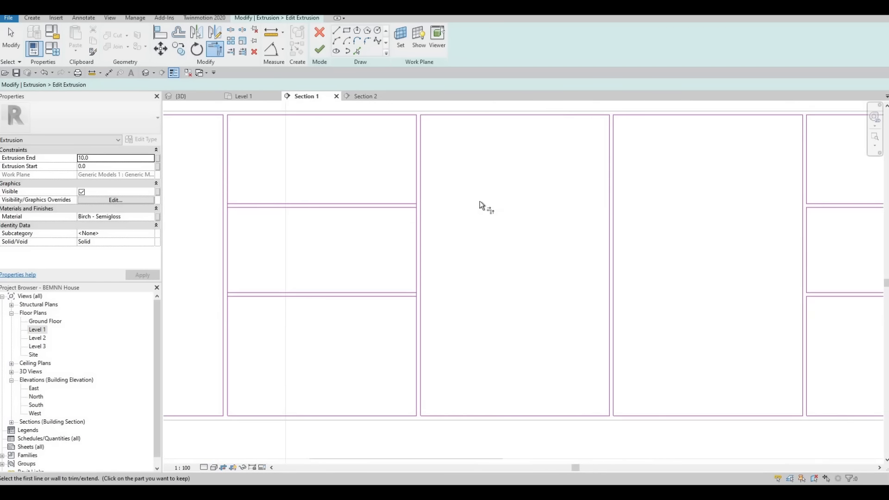
scroll(455, 202, "up", 3)
left_click(452, 199)
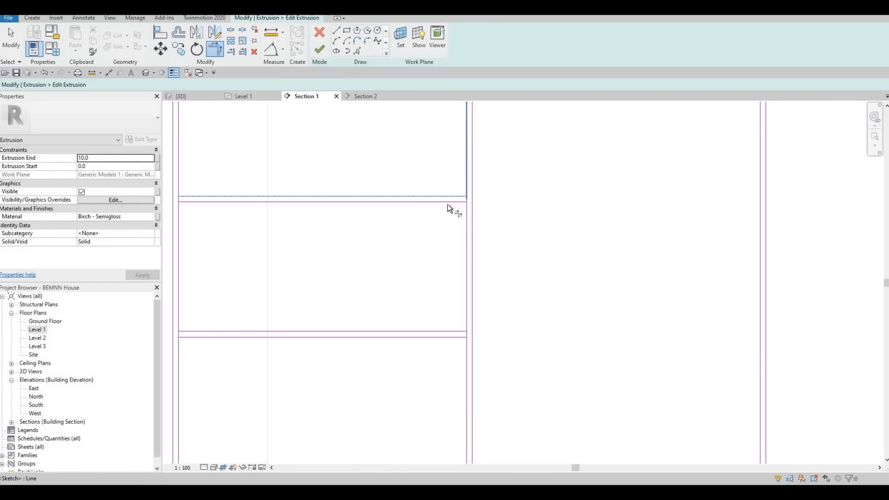
left_click(447, 203)
left_click(447, 327)
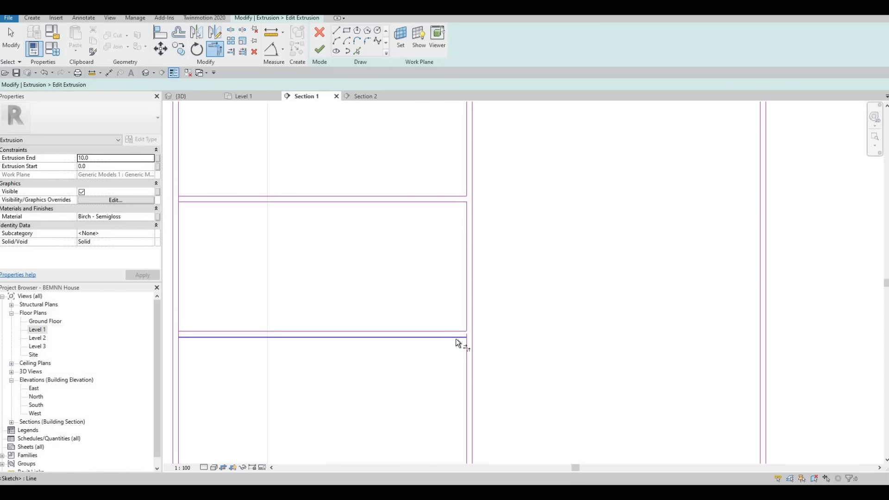
middle_click_drag(276, 330, 476, 330)
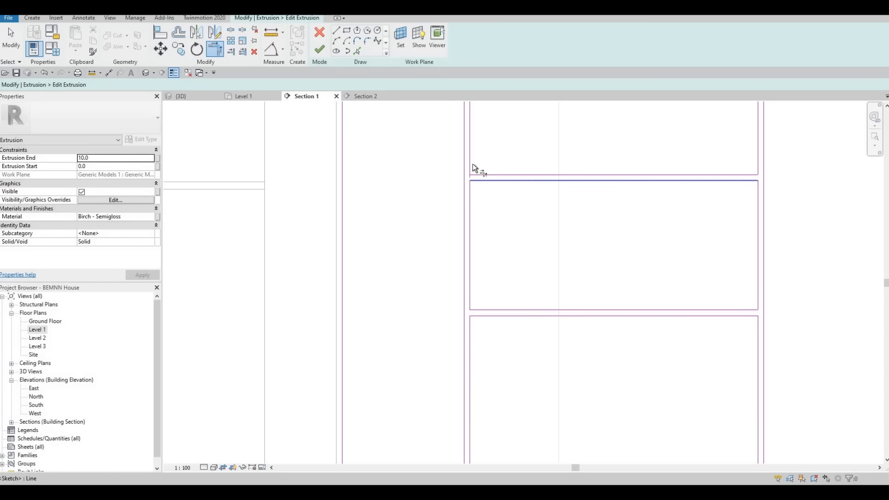
Finish the extrusion sketch of the sink-side lower doors and finish the in-place model
scroll(474, 168, "down", 3)
scroll(442, 209, "down", 4)
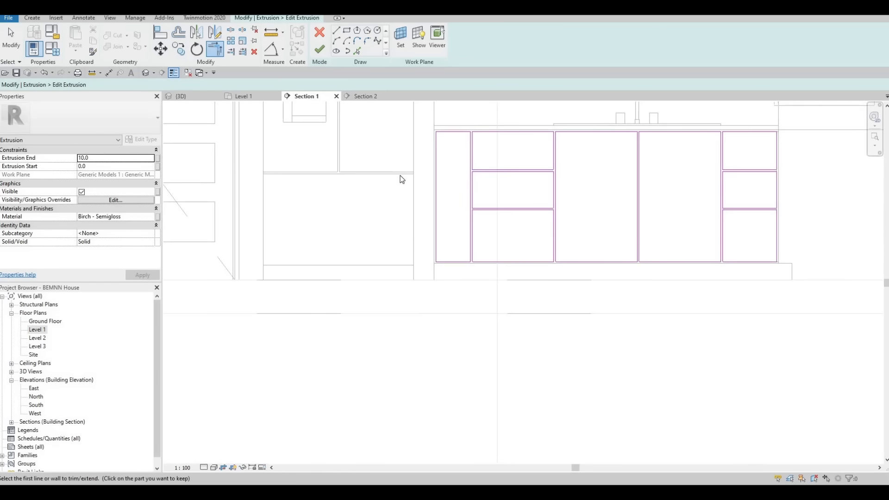
key("Escape")
key("Escape")
left_click(319, 49)
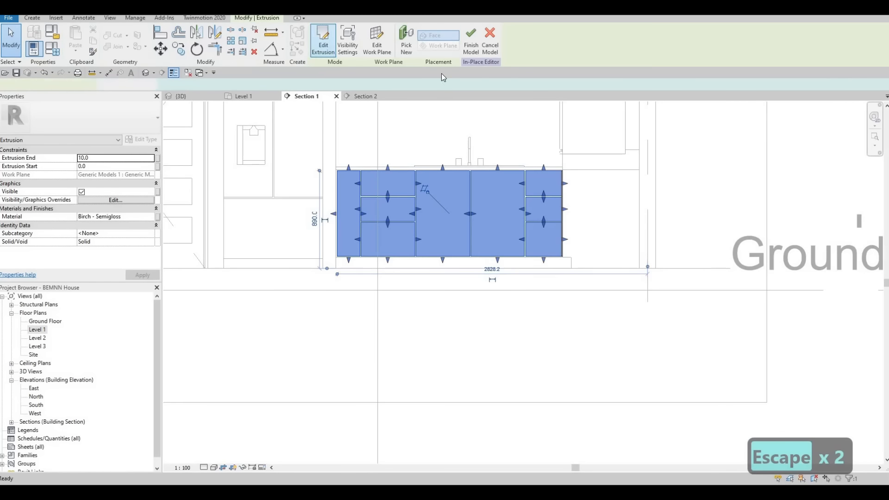
key("Escape")
left_click(319, 45)
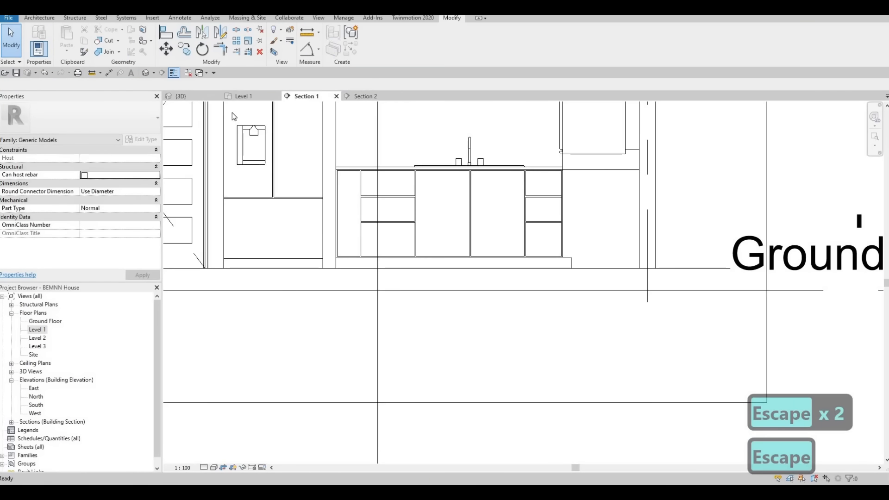
From the 3D view, open the sketch of the four lower doors beneath the ovens for editing and show it in Section 2
left_click(190, 96)
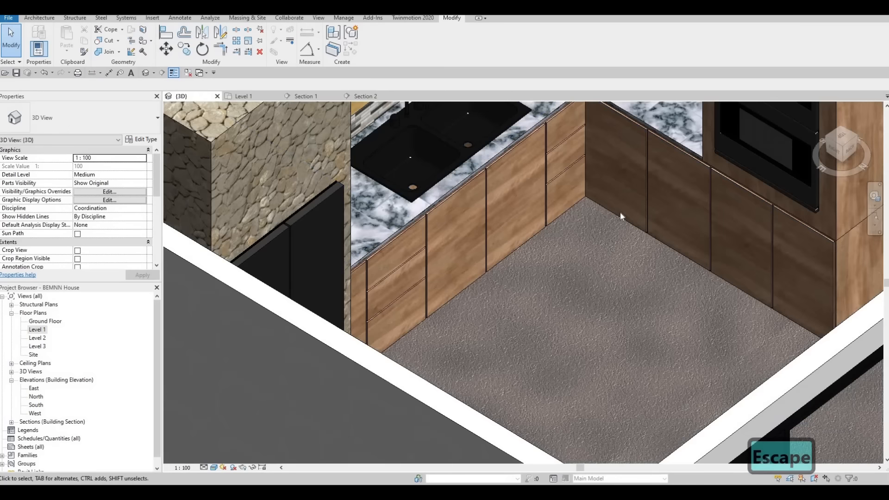
middle_click_drag(620, 212, 646, 182, "shift")
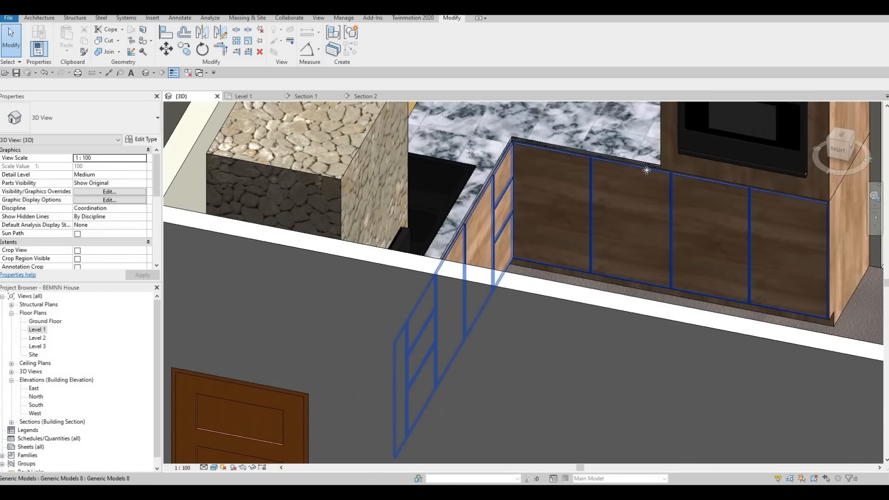
left_click(597, 164)
double_click(598, 164)
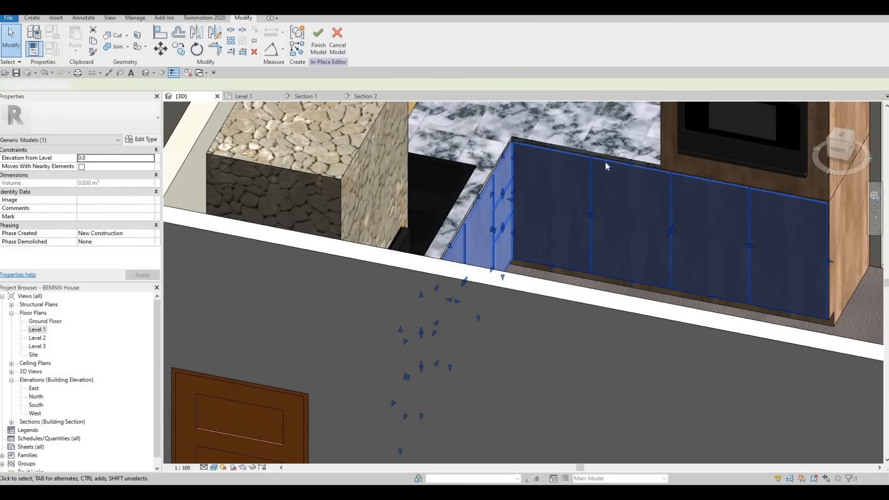
left_click(605, 161)
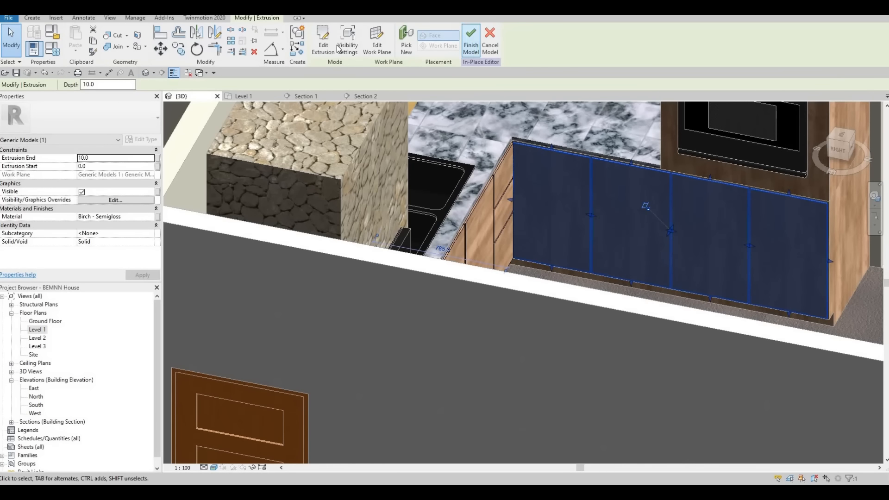
left_click(324, 42)
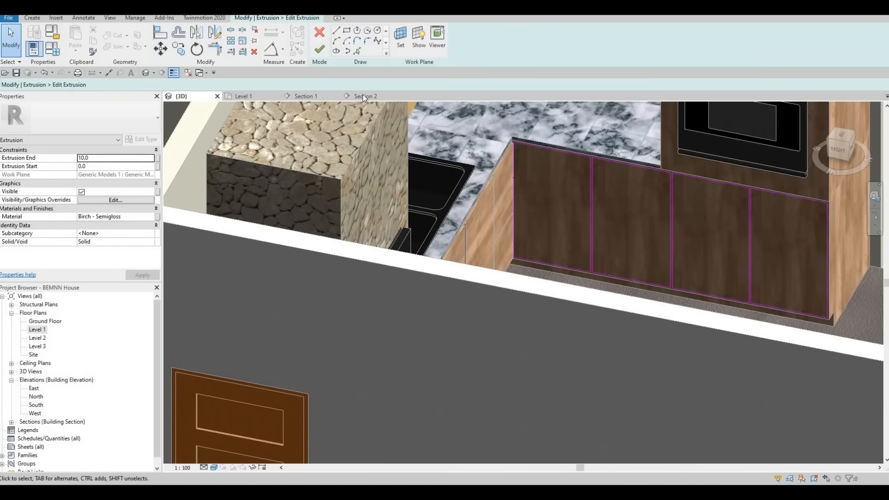
left_click(362, 95)
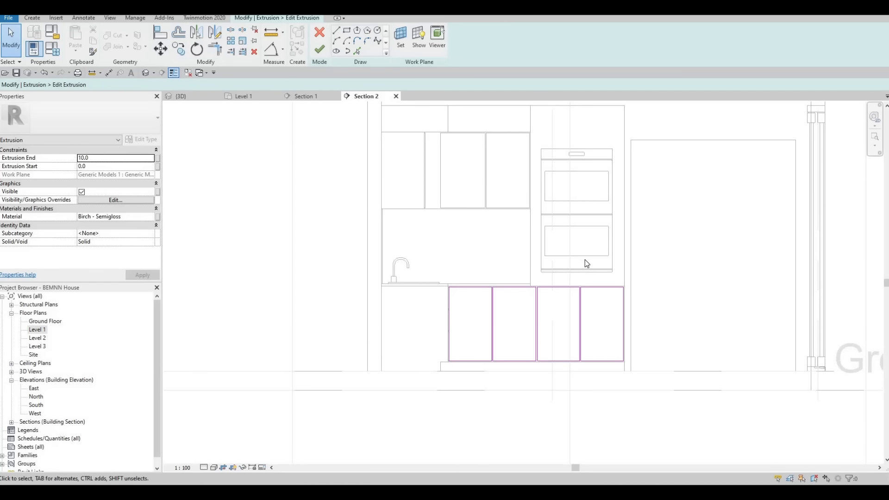
Check the drawer-front layout of the sink-side cabinet in Section 1 and return to the four-door sketch in Section 2
left_click(306, 97)
scroll(404, 133, "up", 1)
mouse_move(405, 133)
middle_mouse_down()
mouse_move(343, 113)
mouse_move(317, 139)
middle_mouse_up()
scroll(316, 139, "down", 1)
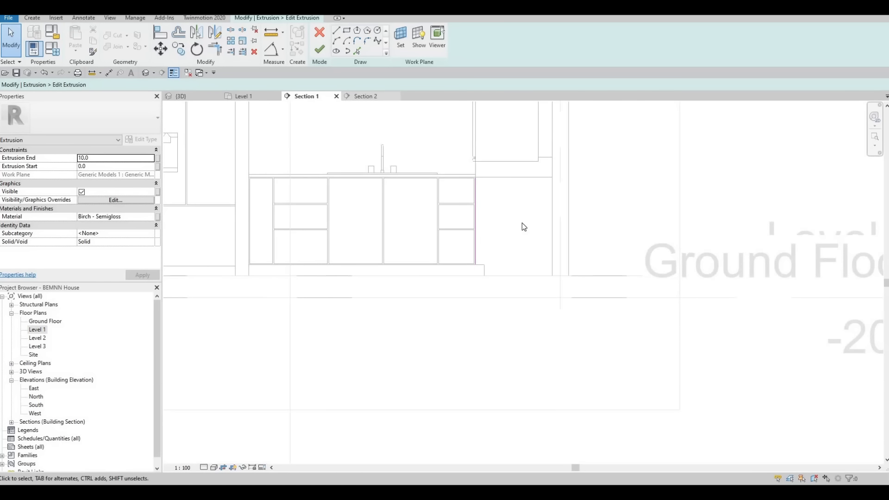
key("ctrl+Tab")
scroll(485, 237, "up", 3)
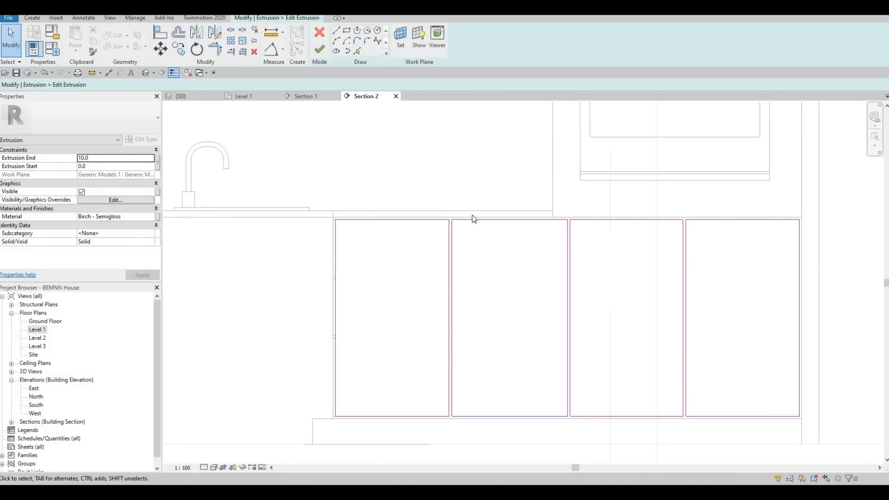
middle_click_drag(438, 262, 429, 245)
scroll(429, 246, "down", 2)
scroll(429, 246, "up", 3)
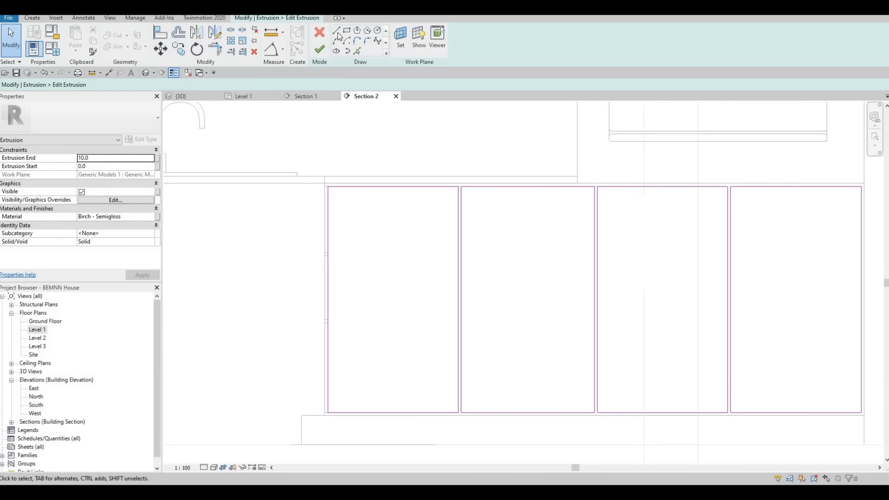
Sketch two horizontal lines across the full width of the second door, dividing it into three drawer fronts
key("l")
key("i")
left_click(461, 244)
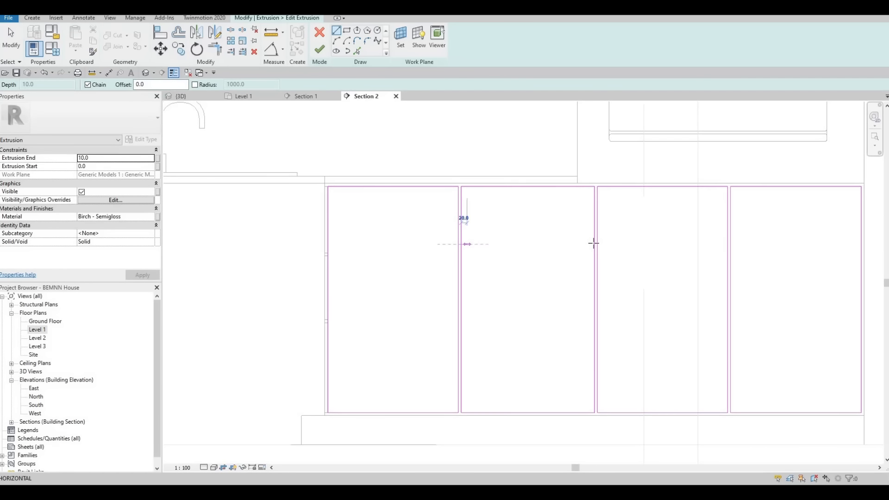
left_click(583, 244)
key("Escape")
left_click(462, 303)
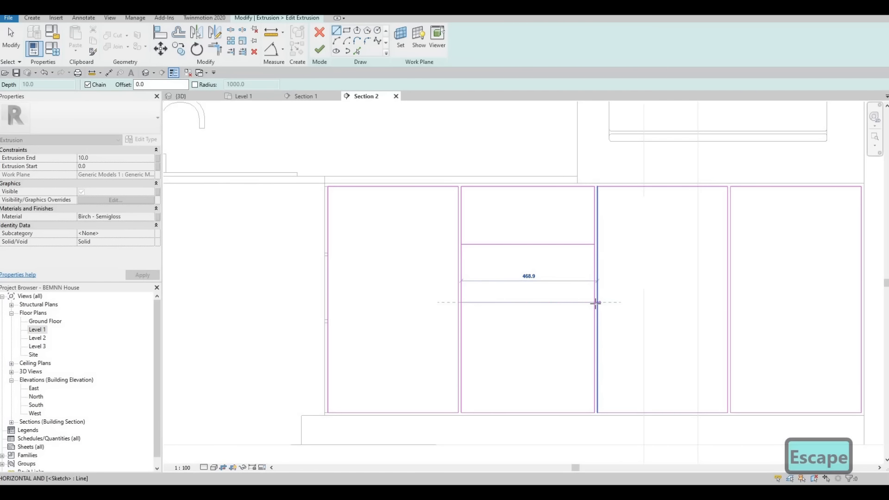
left_click(596, 302)
key("Escape")
key("Escape")
scroll(429, 237, "down", 2)
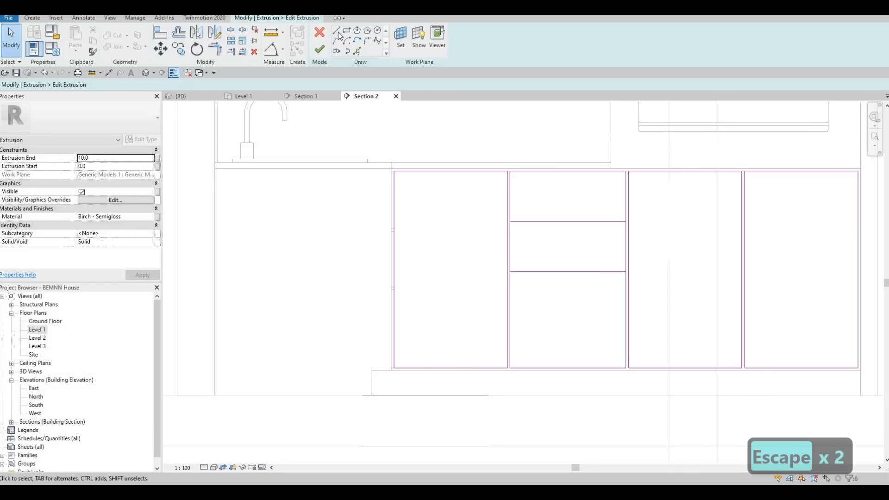
Sketch a second horizontal line beneath each divider of the second door, the upper one about 40 mm below its divider
key("l")
key("i")
scroll(514, 232, "up", 2)
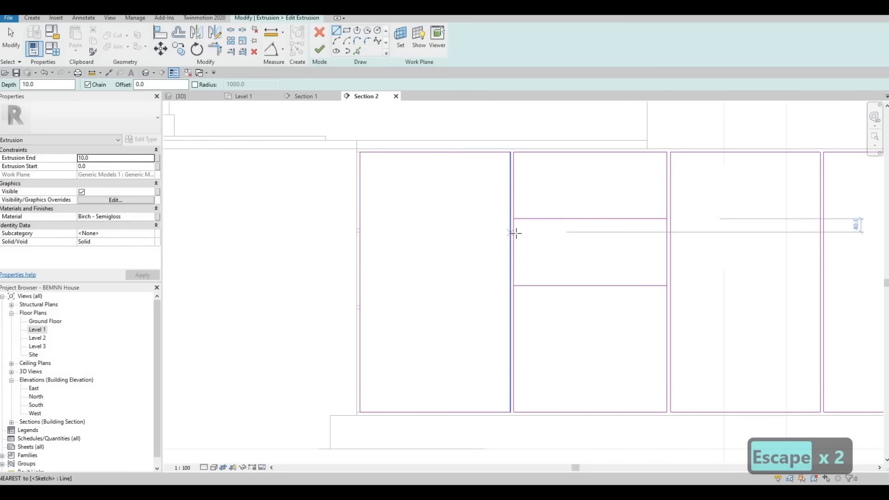
left_click(514, 232)
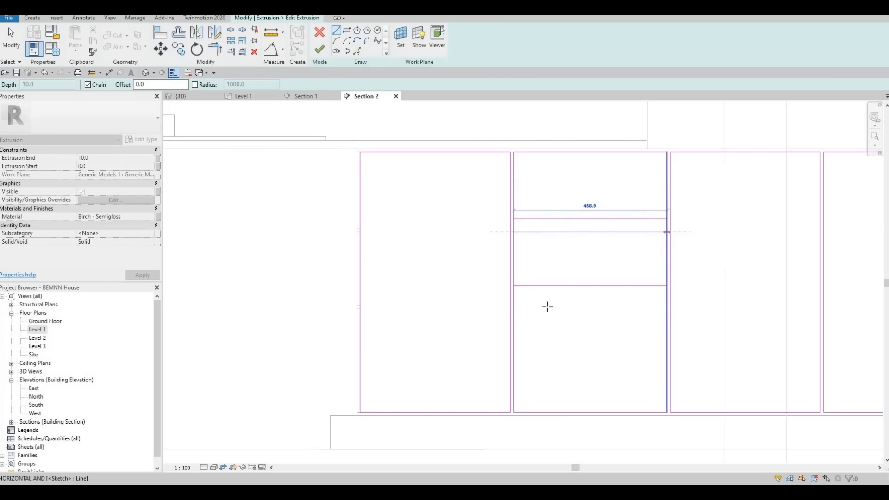
key("Escape")
left_click(514, 319)
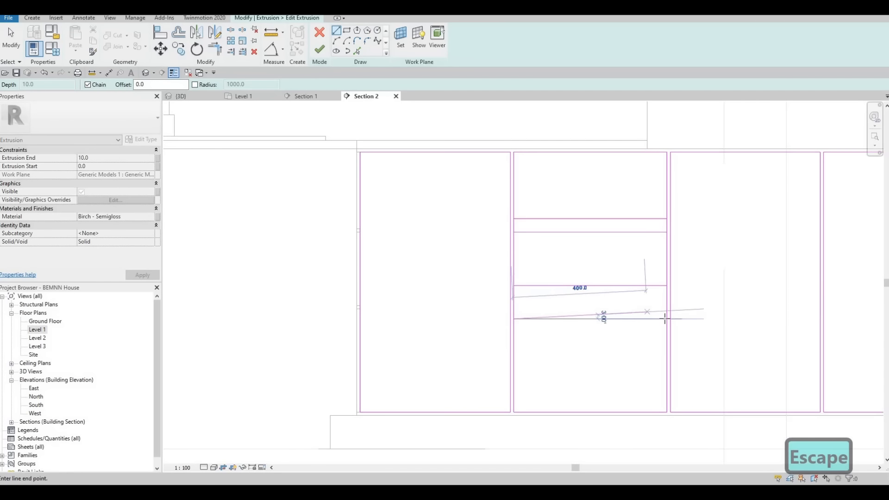
left_click(667, 319)
key("Escape")
key("Escape")
scroll(605, 304, "down", 1)
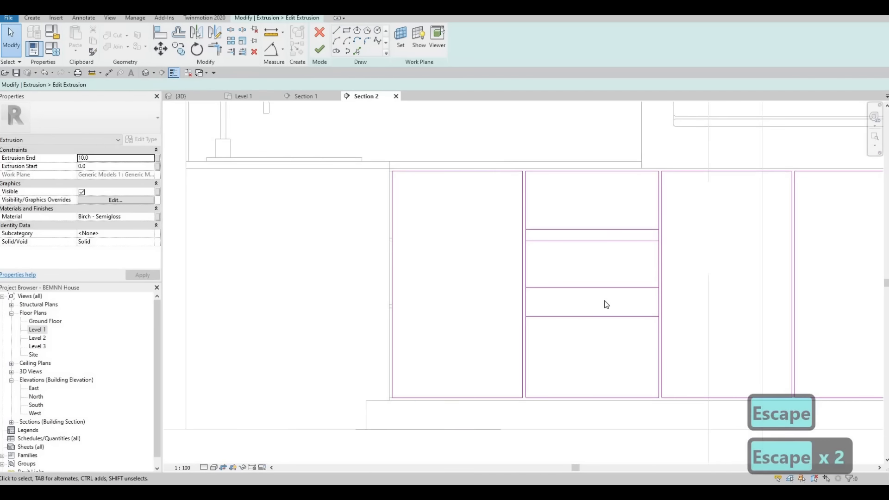
key("a")
key("Escape")
key("Escape")
key("s")
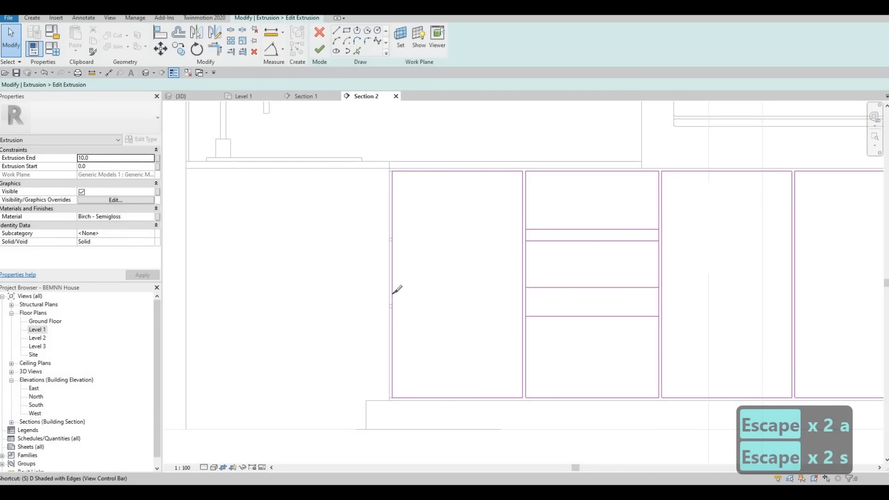
key("l")
scroll(403, 238, "up", 2)
key("Escape")
key("Escape")
key("Escape")
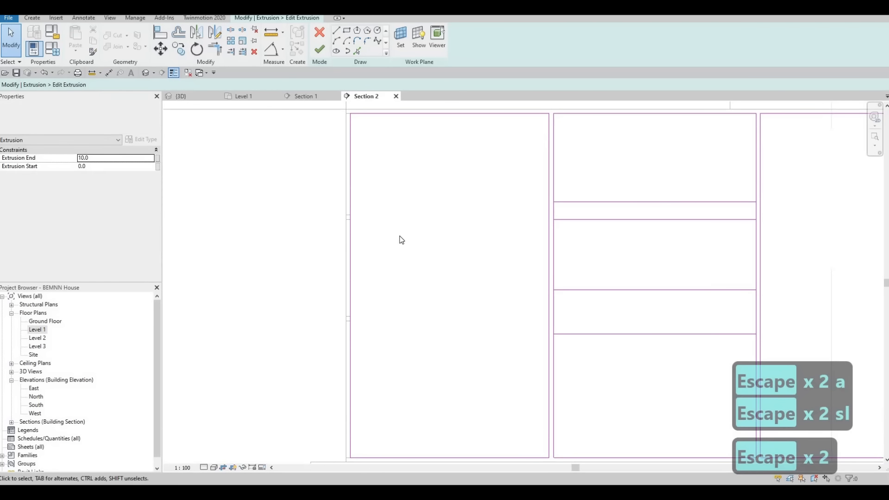
key("Escape")
Align the second door's upper pair of divider lines with the upper drawer gap of the adjoining cabinet
key("a")
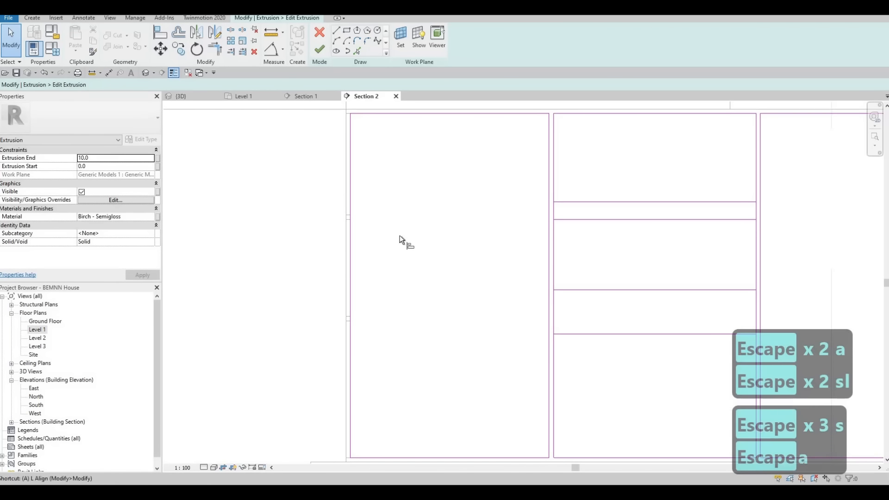
key("l")
scroll(349, 212, "up", 4)
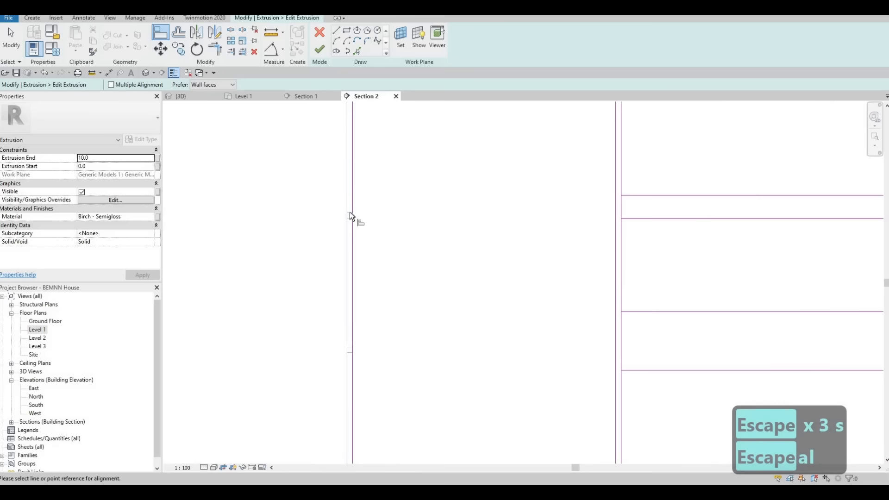
left_click(845, 186)
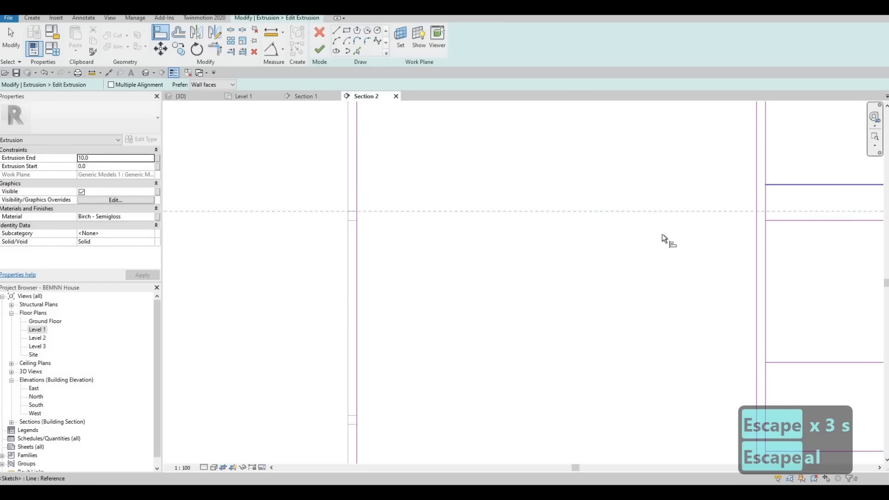
left_click(352, 221)
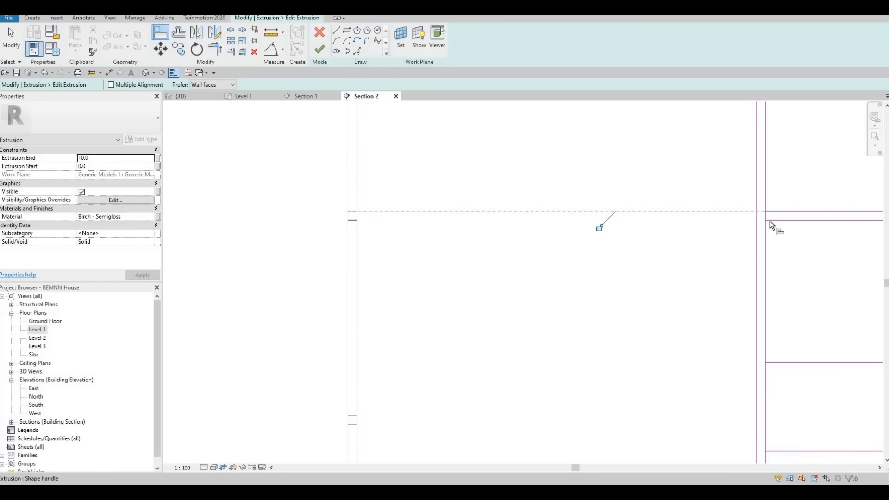
left_click(786, 221)
Align the second door's lower pair of divider lines with the lower drawer gap of the adjoining cabinet
middle_click_drag(736, 277, 722, 145)
middle_click_drag(360, 395, 472, 232)
scroll(471, 231, "down", 3)
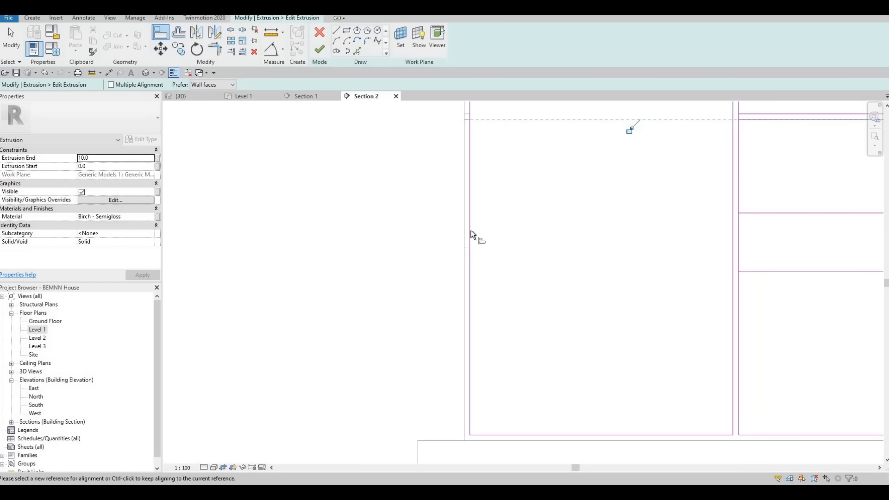
scroll(468, 234, "up", 2)
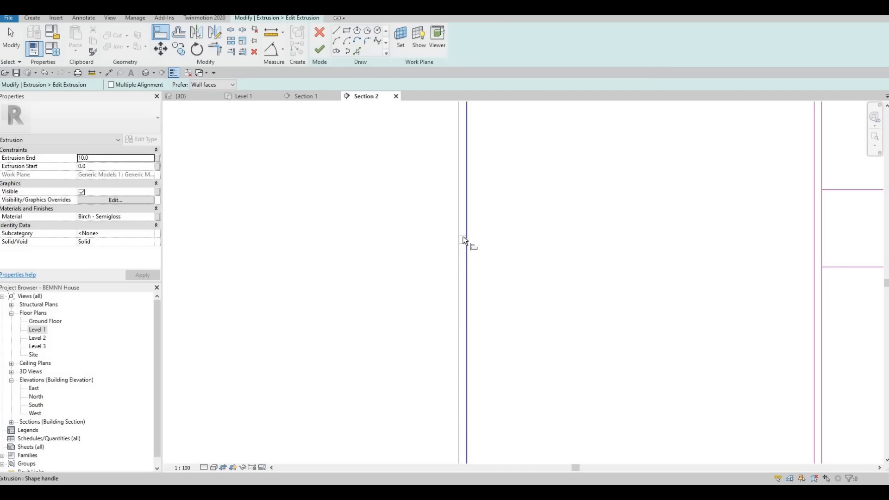
left_click(462, 237)
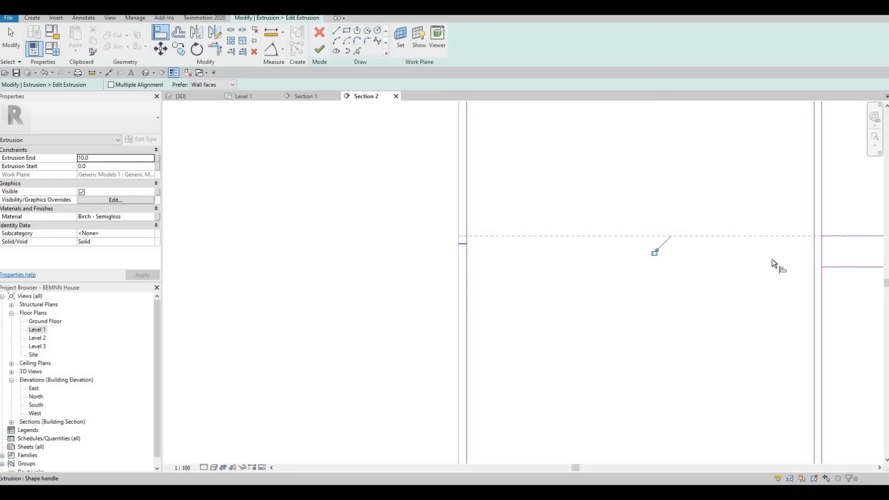
scroll(552, 255, "down", 5)
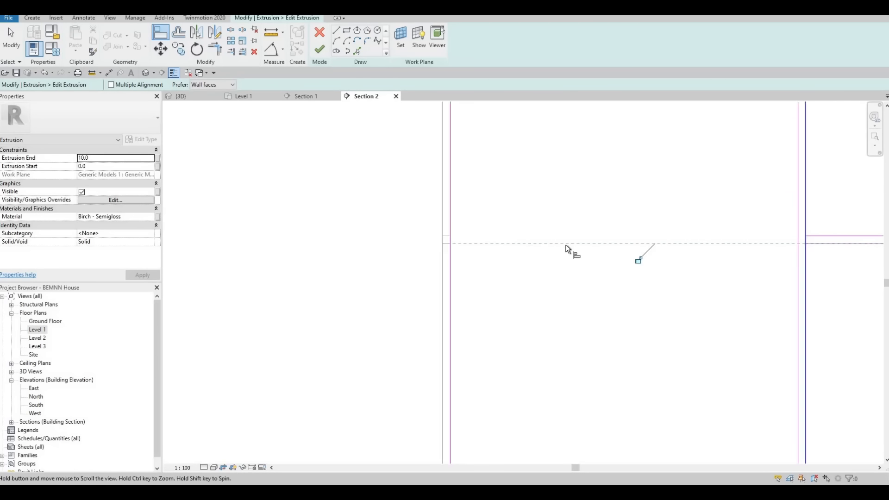
key("Escape")
key("Escape")
Split both vertical edges of the second door where they meet the drawer dividers
key("s")
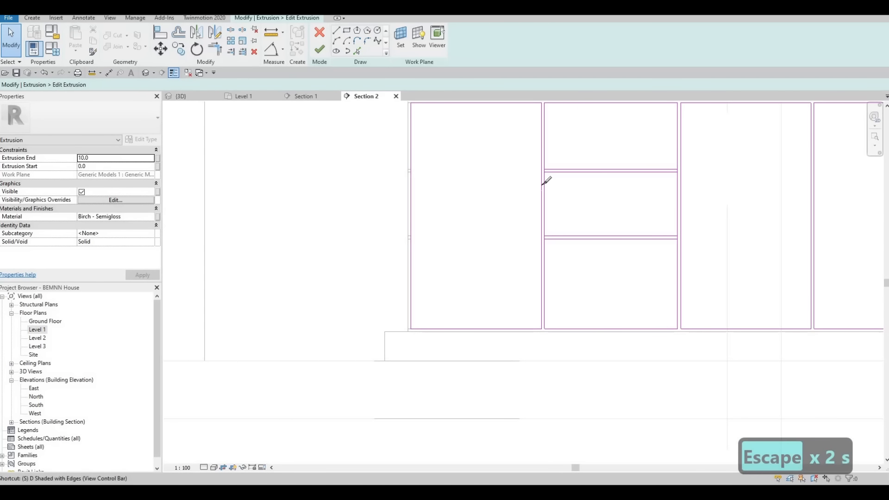
key("l")
scroll(547, 181, "up", 5)
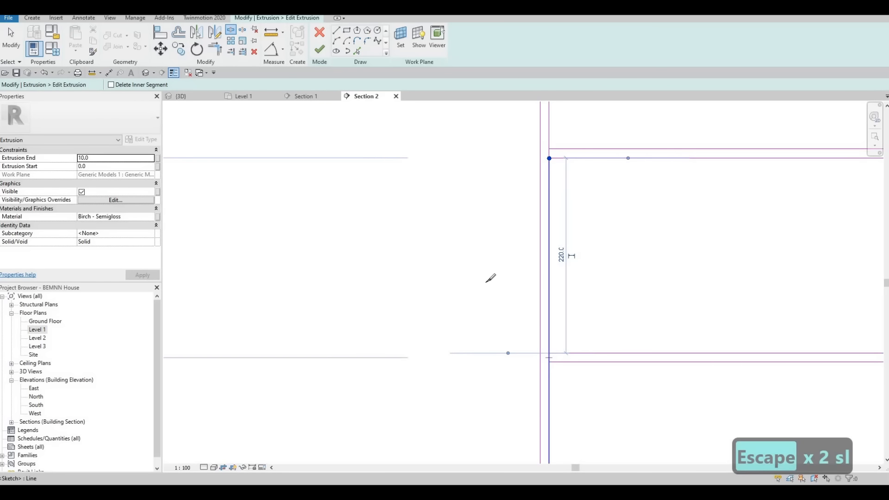
left_click(549, 359)
middle_click_drag(871, 348, 641, 329)
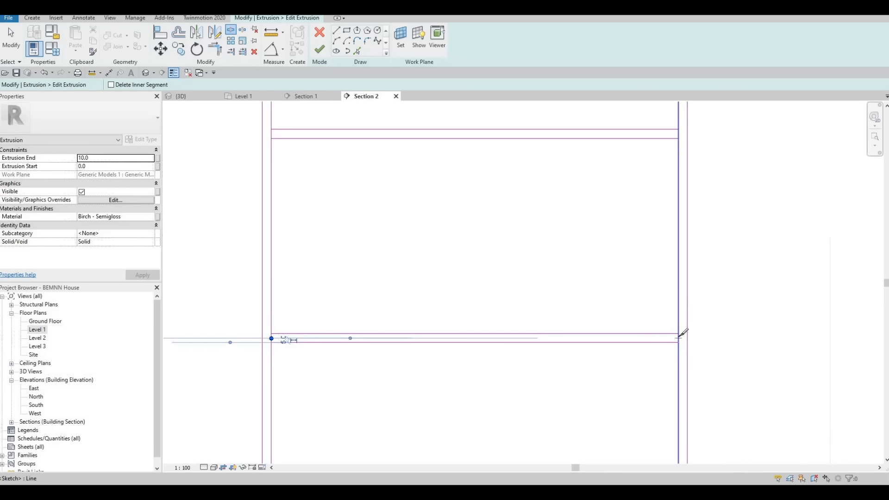
left_click(681, 165)
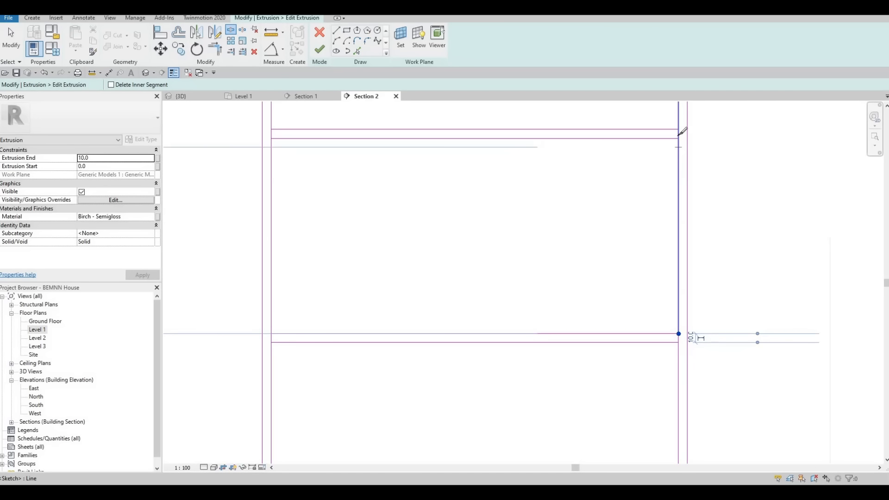
key("Escape")
key("Escape")
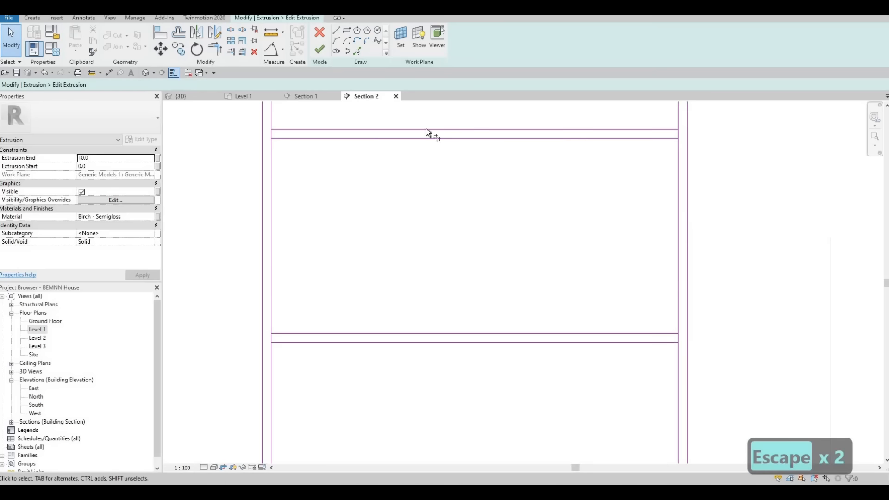
Trim the second door's edges to the divider lines, forming three separate closed drawer outlines with open gaps between them
key("t")
key("r")
left_click(276, 112)
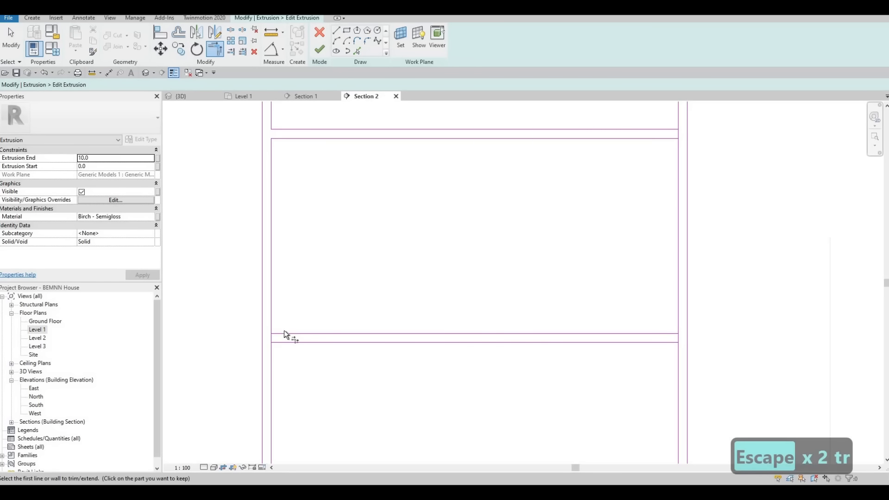
left_click(271, 311)
left_click(284, 342)
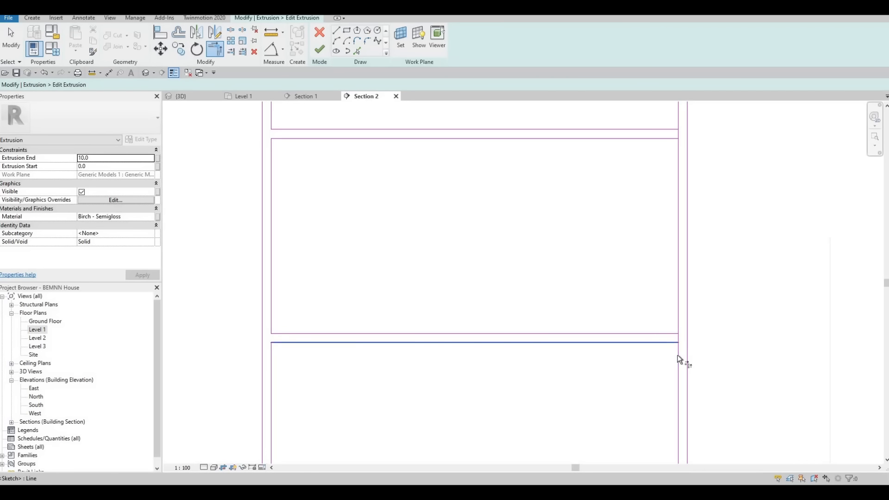
left_click(671, 334)
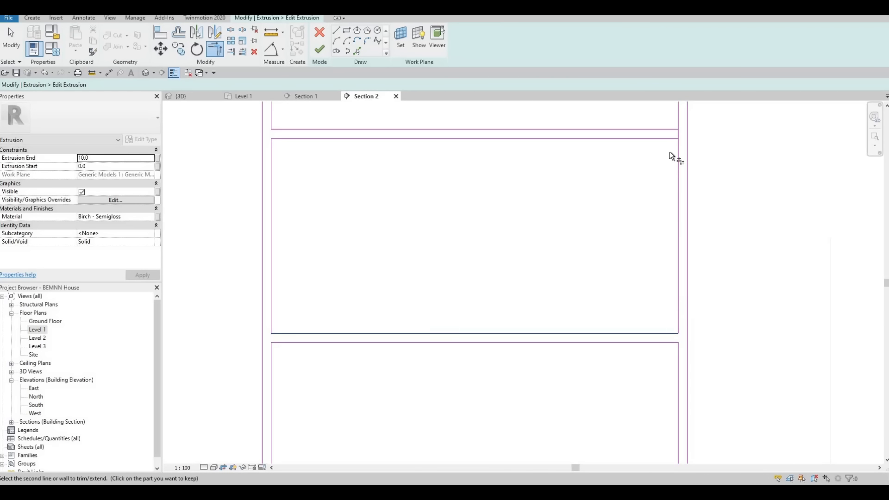
left_click(669, 139)
left_click(678, 120)
scroll(674, 254, "down", 2)
scroll(673, 252, "down", 4)
key("Escape")
key("Escape")
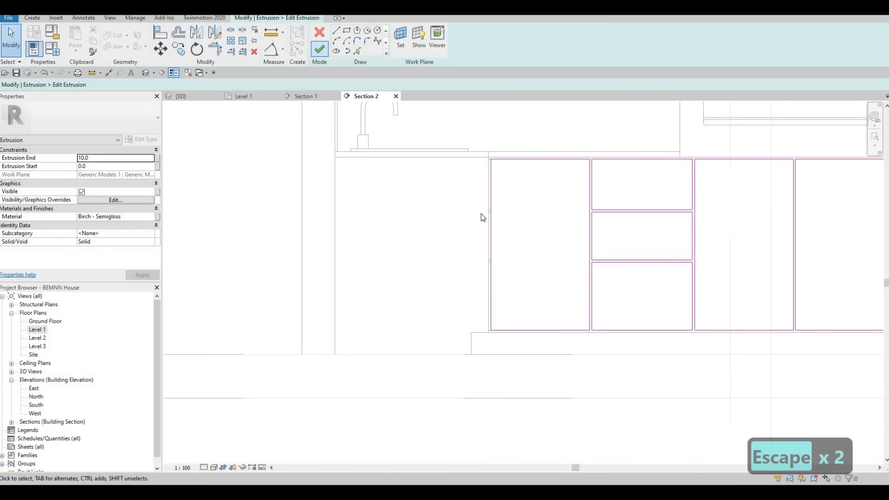
Finish the extrusion sketch and switch to the 3D view to review the cabinet fronts
left_click(319, 48)
left_click(246, 115)
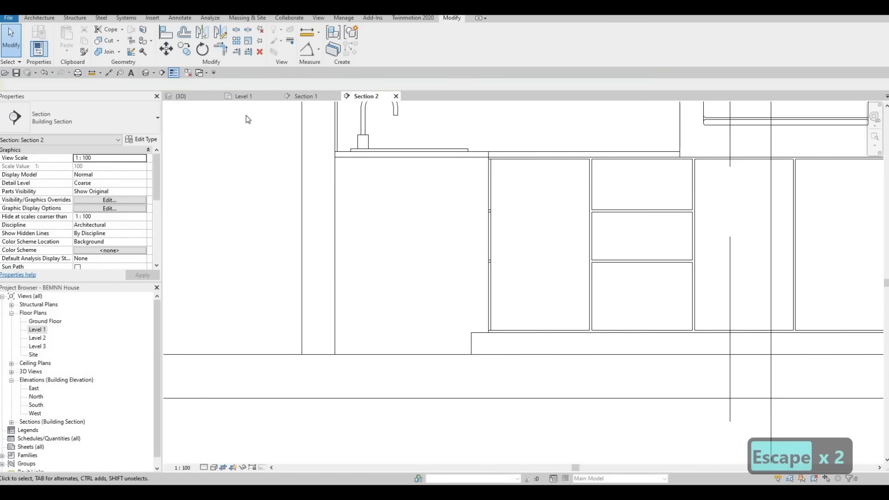
scroll(246, 116, "down", 2)
left_click(192, 96)
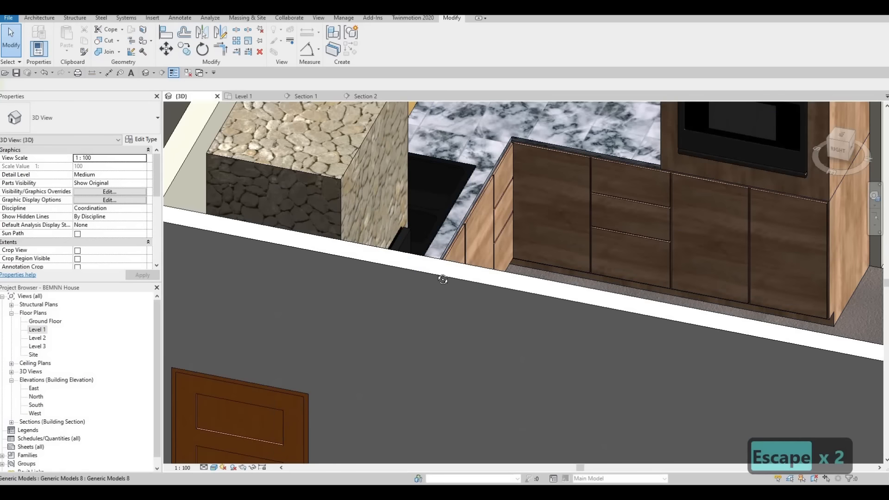
middle_click_drag(443, 279, 394, 279, "shift")
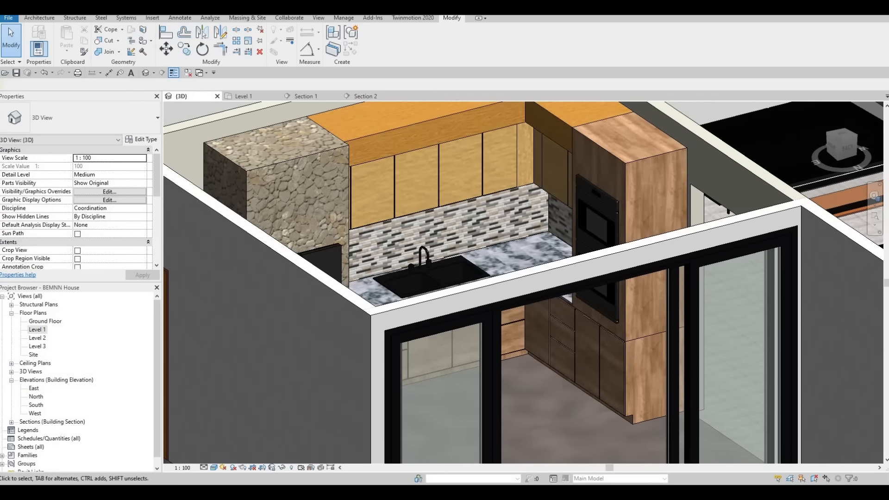
Place a vertical HANDLE component on the first upper cabinet door near the sink, beside the door gap at its lower end
middle_click_drag(389, 270, 390, 259)
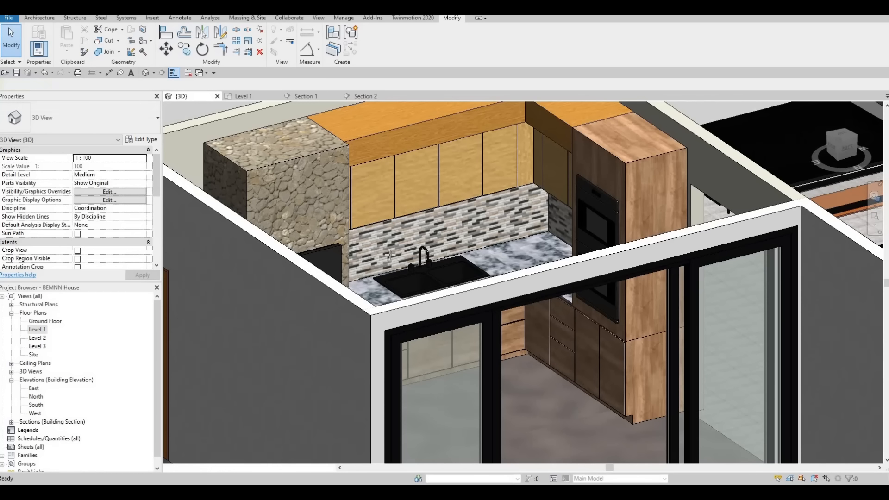
key("c")
key("m")
scroll(392, 208, "up", 3)
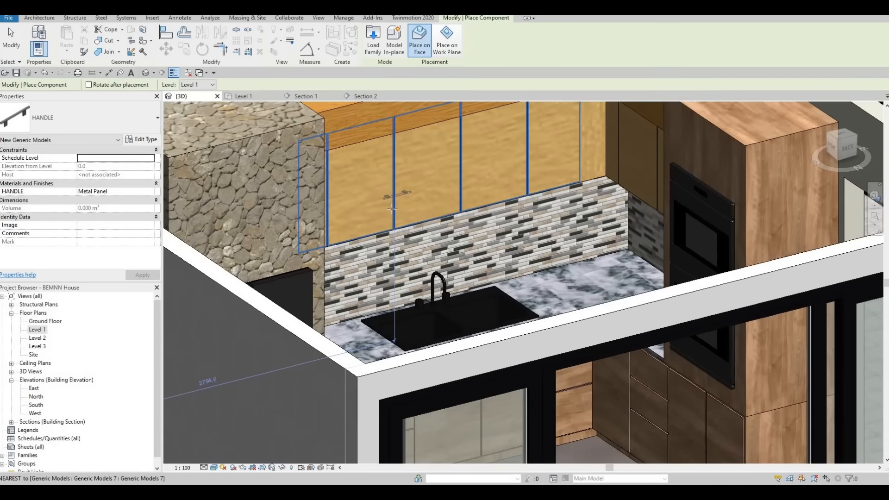
scroll(392, 208, "up", 2)
scroll(380, 218, "up", 2)
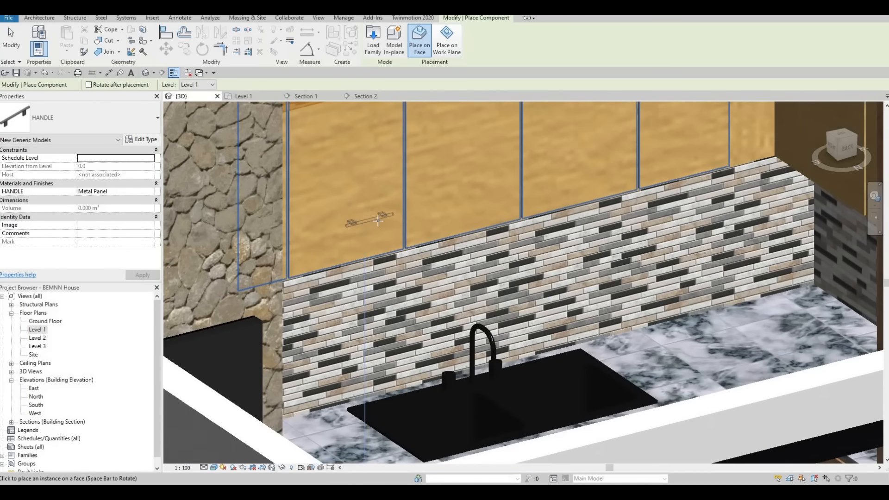
scroll(378, 220, "up", 2)
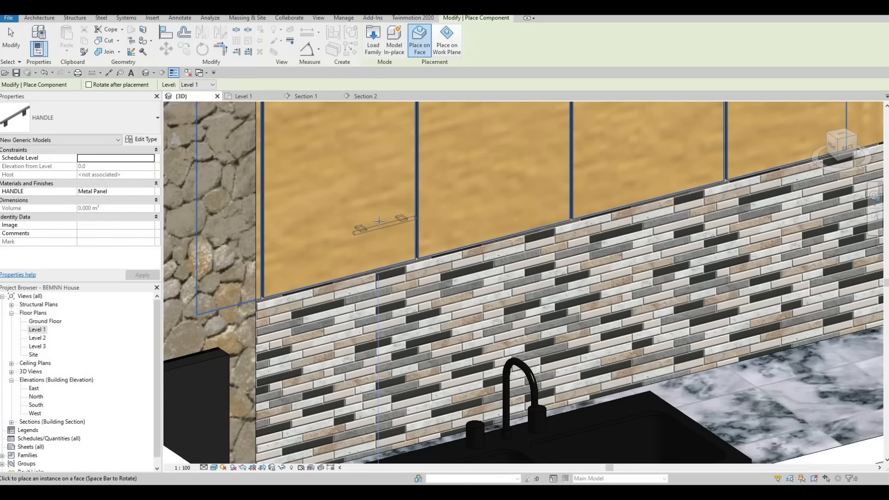
scroll(396, 209, "down", 5)
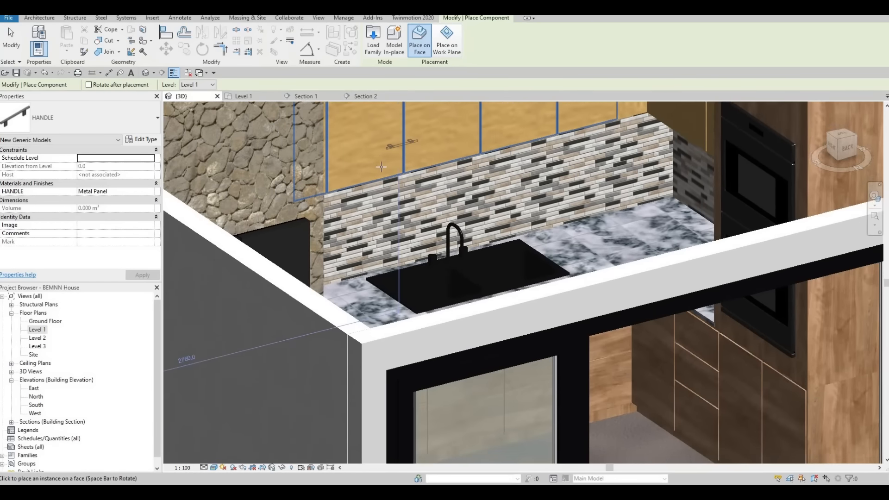
middle_click_drag(381, 167, 386, 290, "shift")
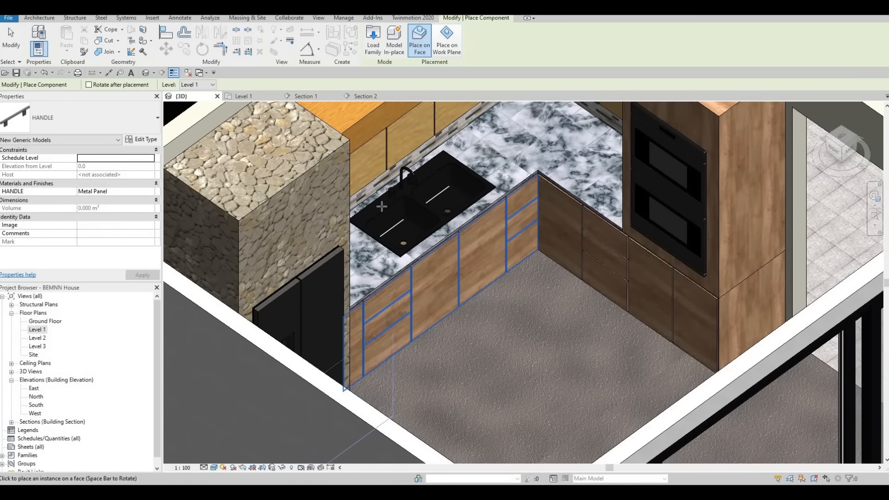
scroll(381, 174, "up", 3)
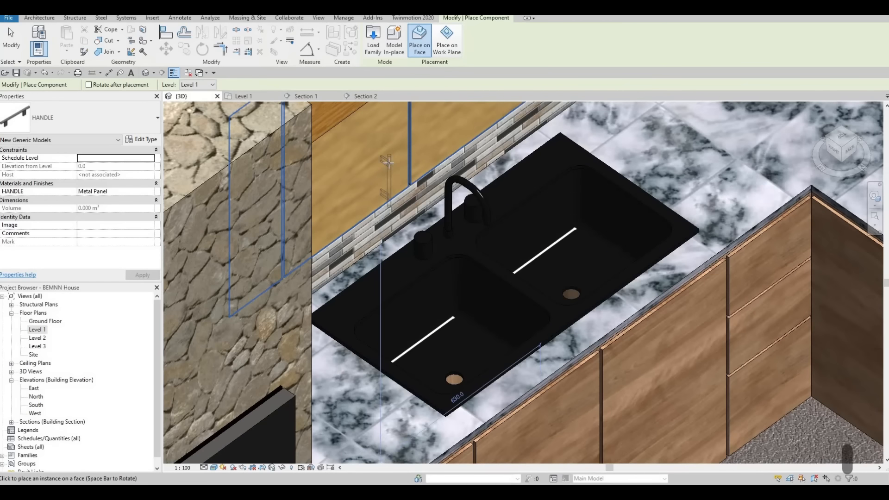
scroll(393, 162, "up", 2)
left_click(403, 156)
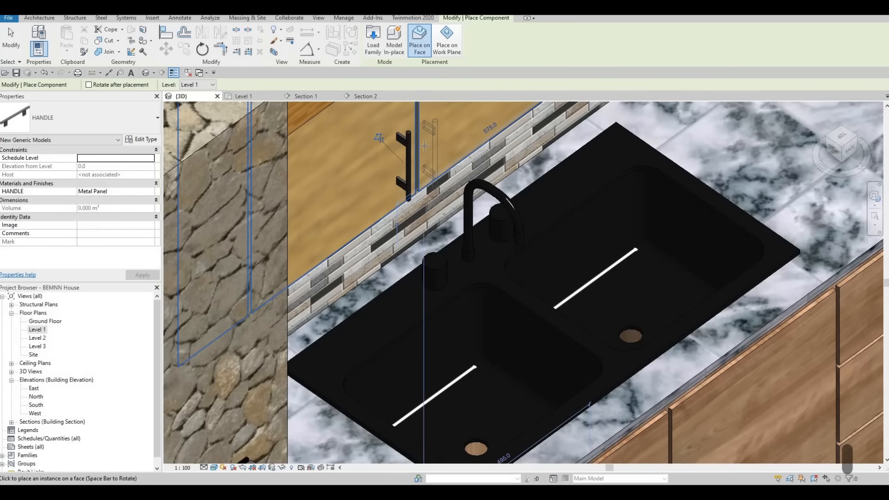
Place vertical HANDLE components near the upper ends of the meeting edges of the two doors below the sink
scroll(484, 297, "down", 1)
middle_click_drag(487, 306, 443, 151)
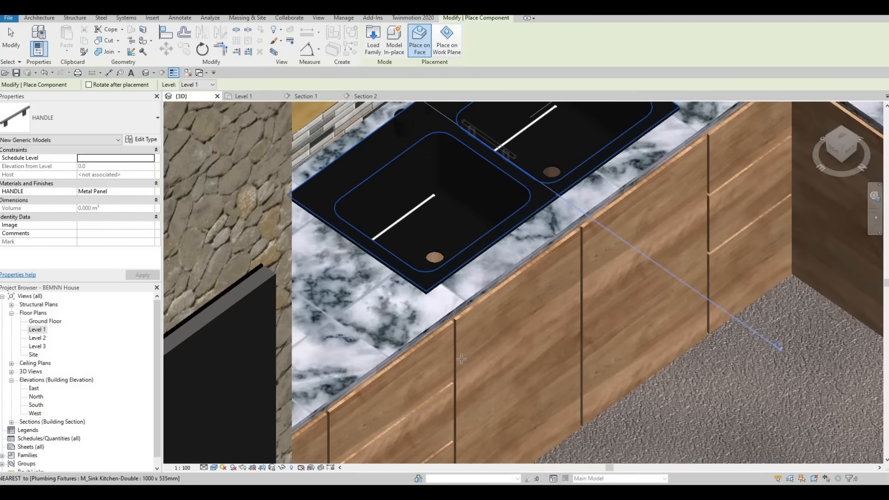
scroll(578, 255, "up", 2)
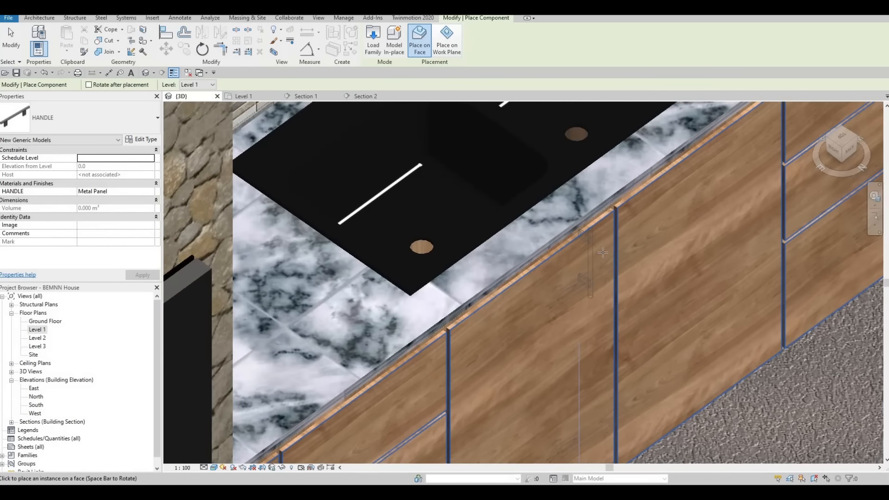
left_click(622, 241)
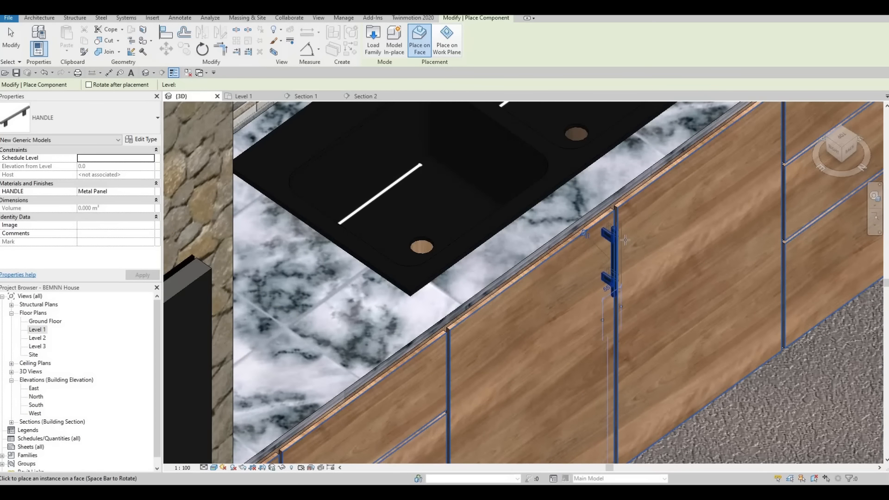
Place a horizontal HANDLE component on the uppermost drawer front of the stack nearest the refrigerator and end the placement
scroll(552, 301, "up", 2)
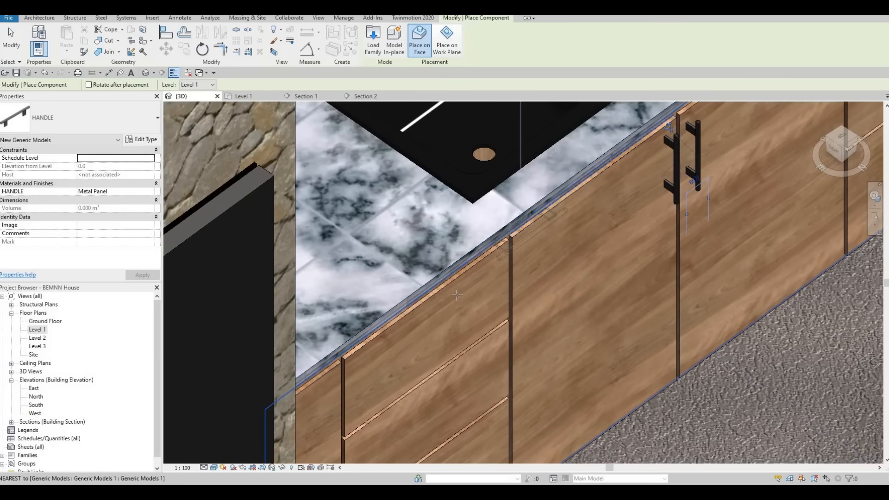
left_click(436, 310)
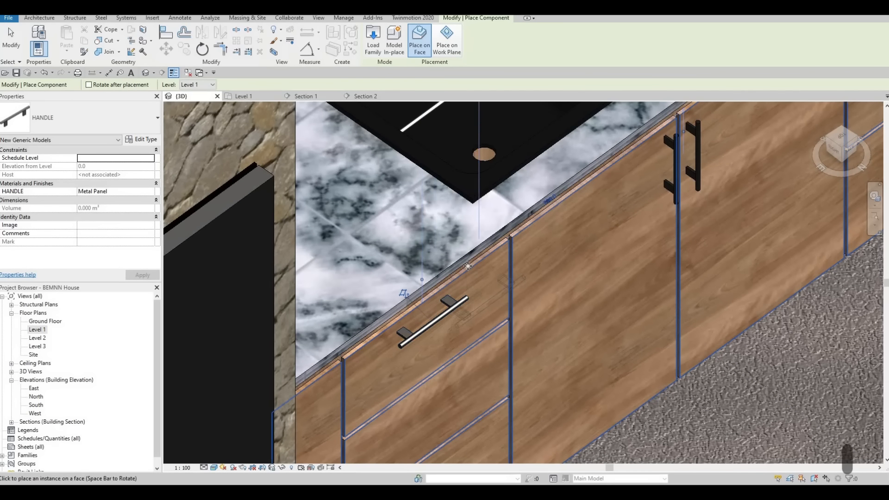
scroll(467, 265, "down", 3)
key("Escape")
key("Escape")
key("Escape")
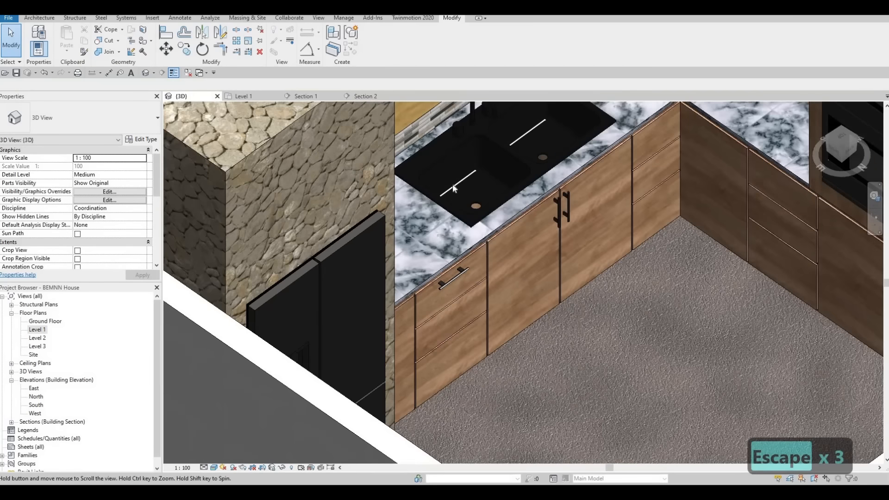
scroll(453, 187, "down", 2)
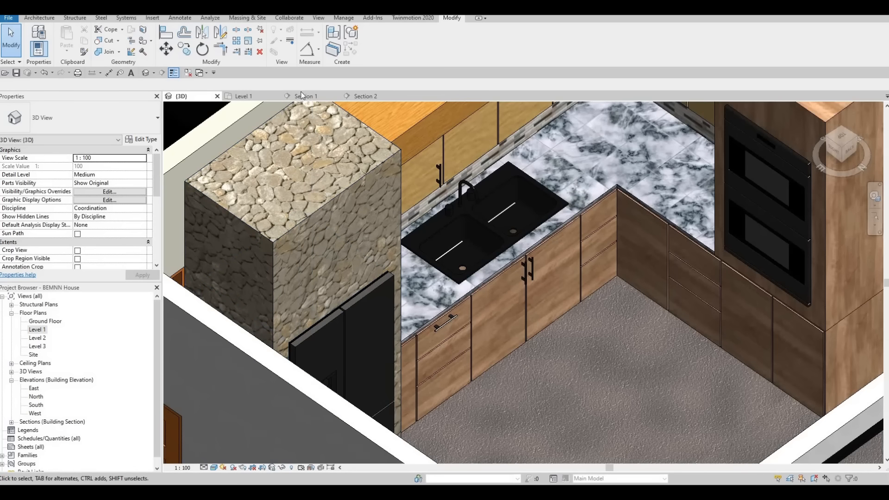
left_click(439, 167)
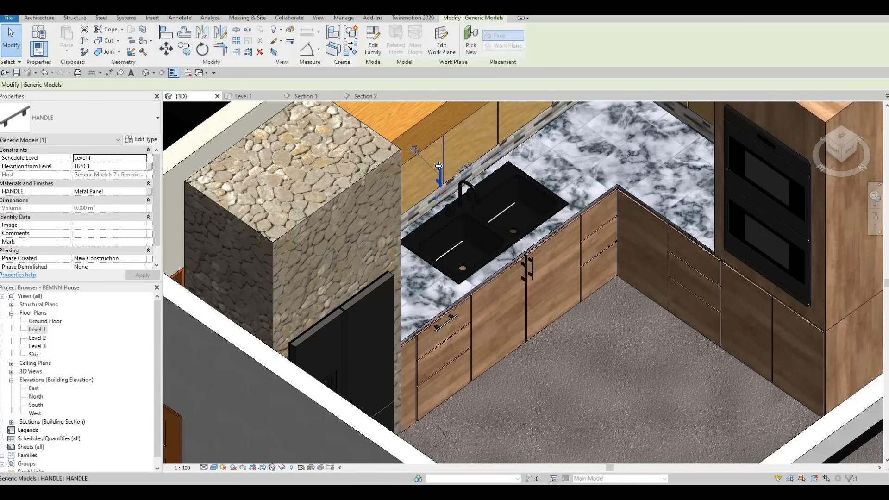
key("Escape")
key("Escape")
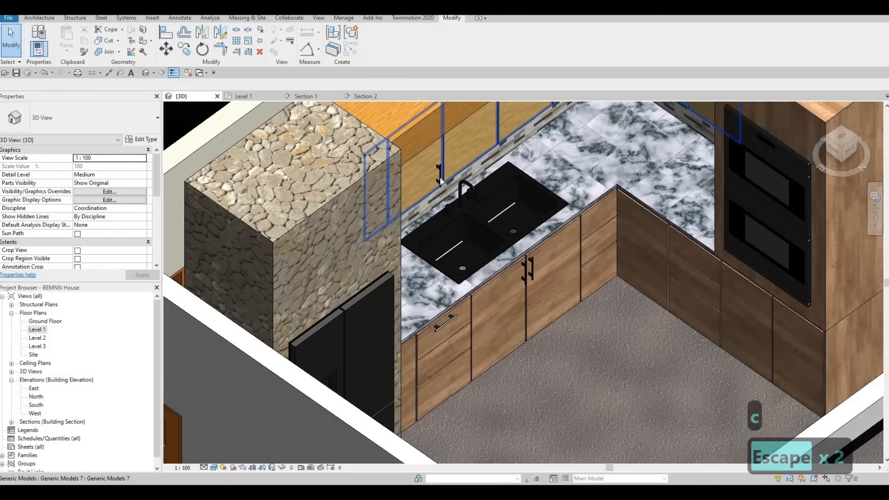
Place a horizontal HANDLE on the adjoining run's uppermost drawer front and a vertical one on its lower corner door
key("c")
key("m")
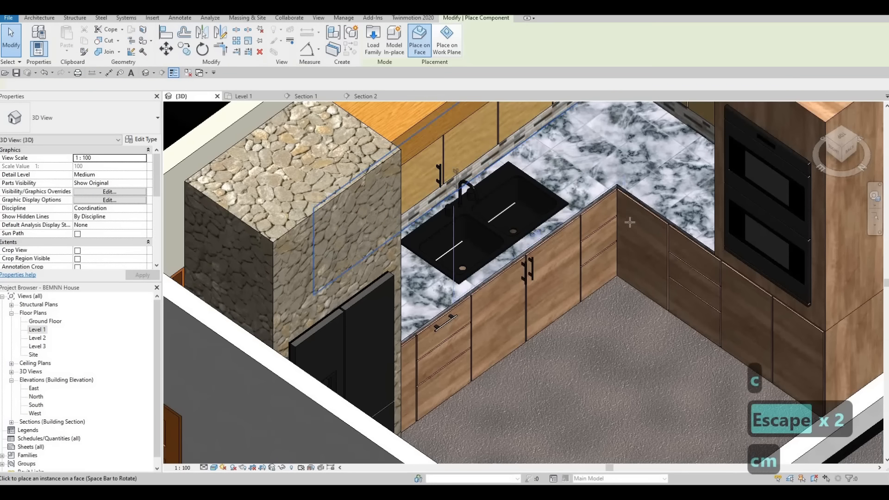
scroll(695, 237, "up", 3)
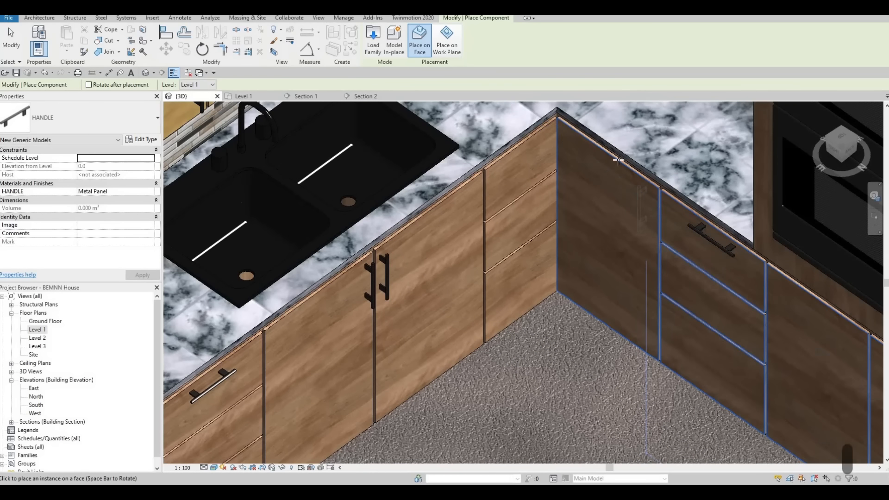
Place a vertical HANDLE on the adjoining run's upper cabinet door, beside the door gap at its lower end
scroll(646, 200, "down", 5)
scroll(639, 230, "up", 4)
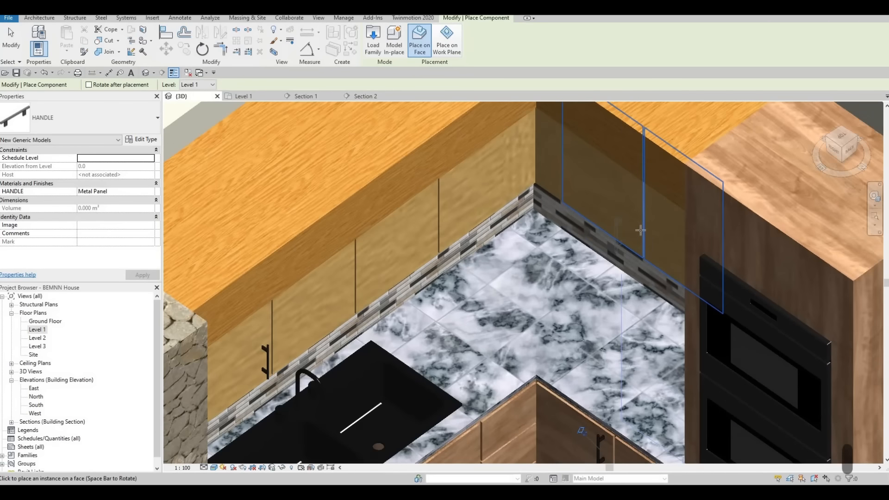
key("Escape")
key("Escape")
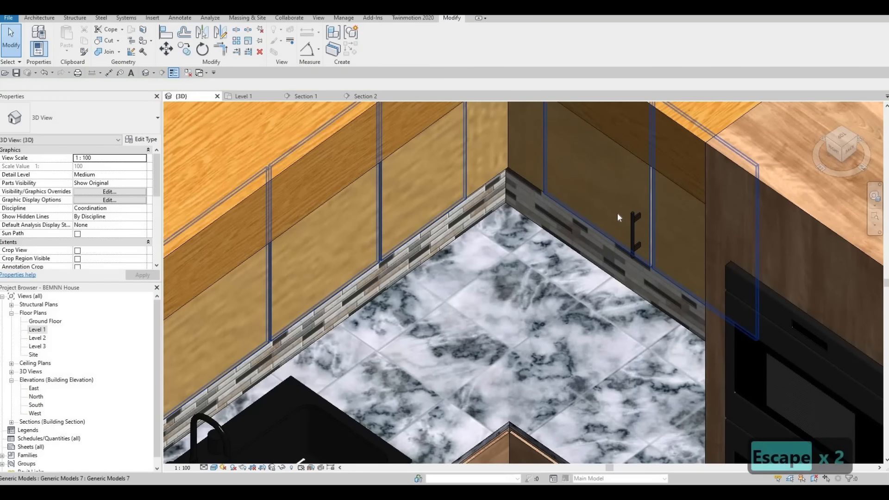
In Section 1, move the horizontal handle on the uppermost drawer front up to the drawer front's upper edge
scroll(620, 213, "down", 3)
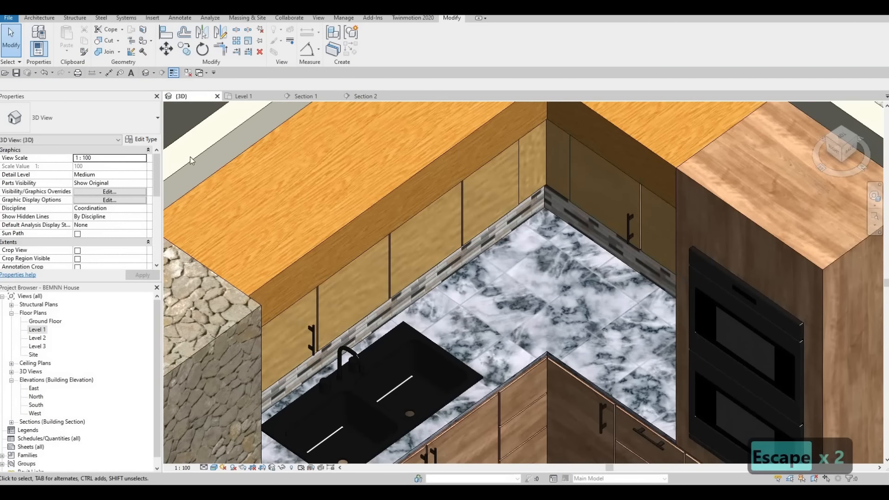
left_click(301, 96)
scroll(448, 180, "up", 5)
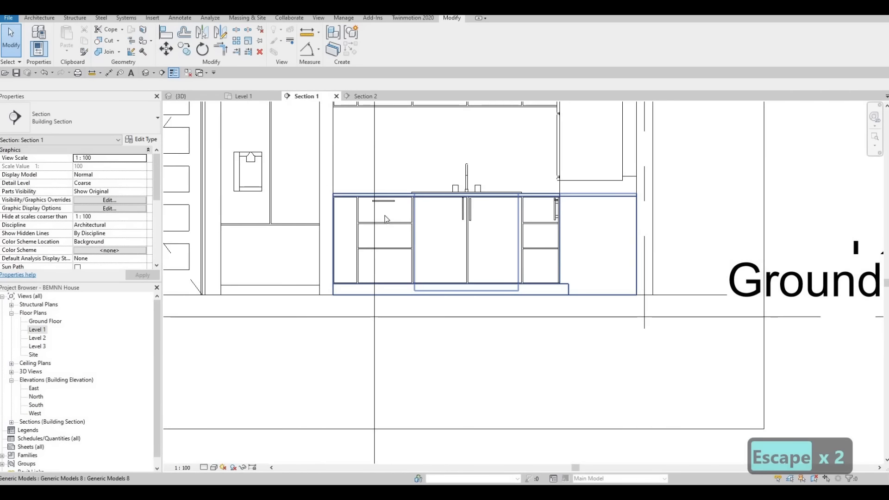
middle_click_drag(359, 240, 392, 227)
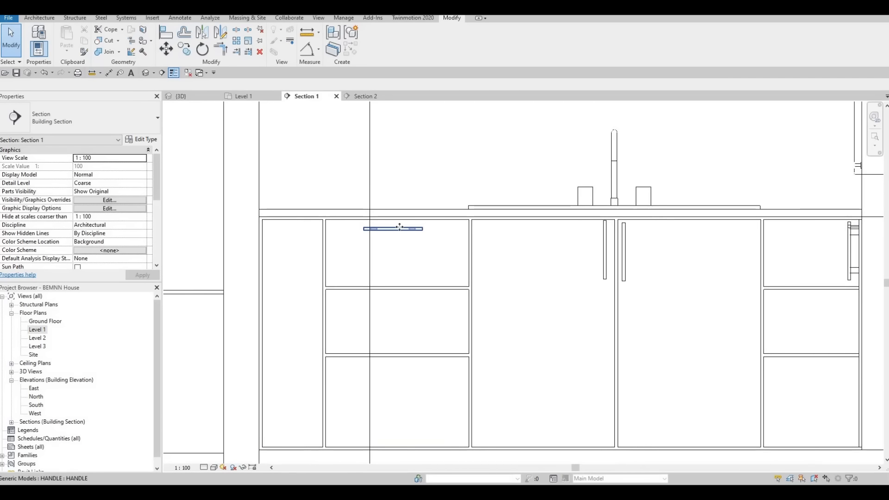
left_click(400, 227)
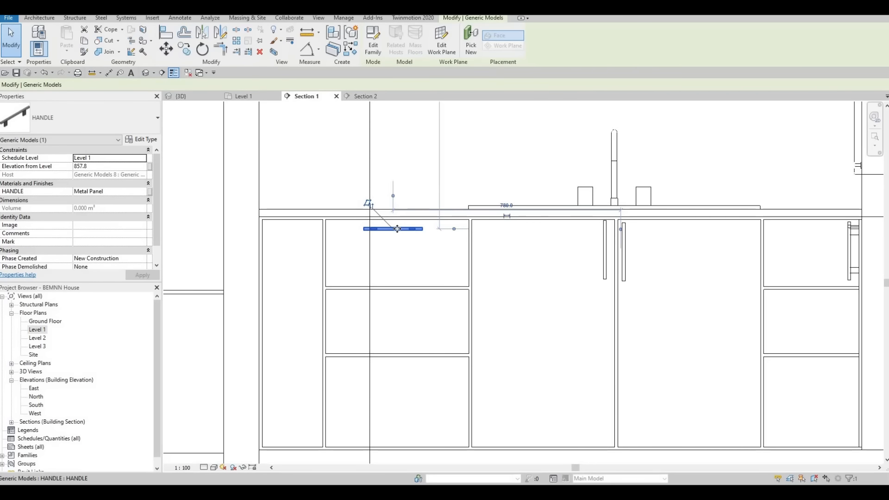
key("m")
key("v")
scroll(396, 228, "up", 2)
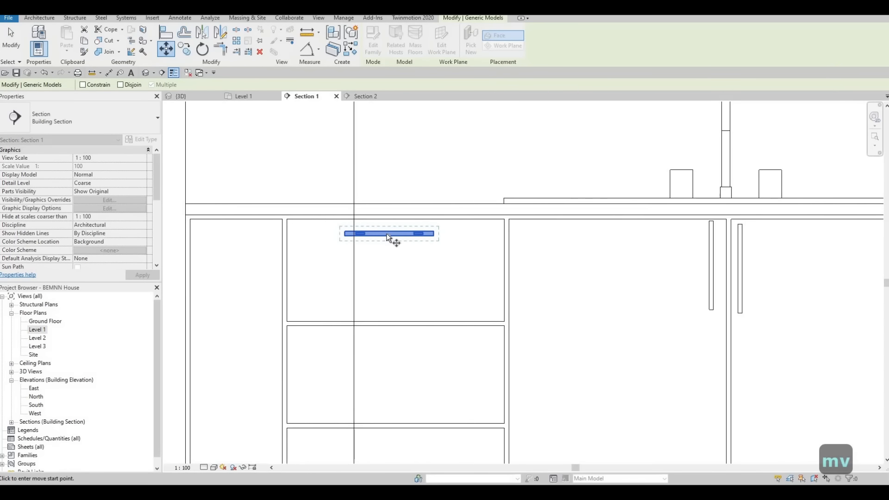
scroll(388, 237, "up", 2)
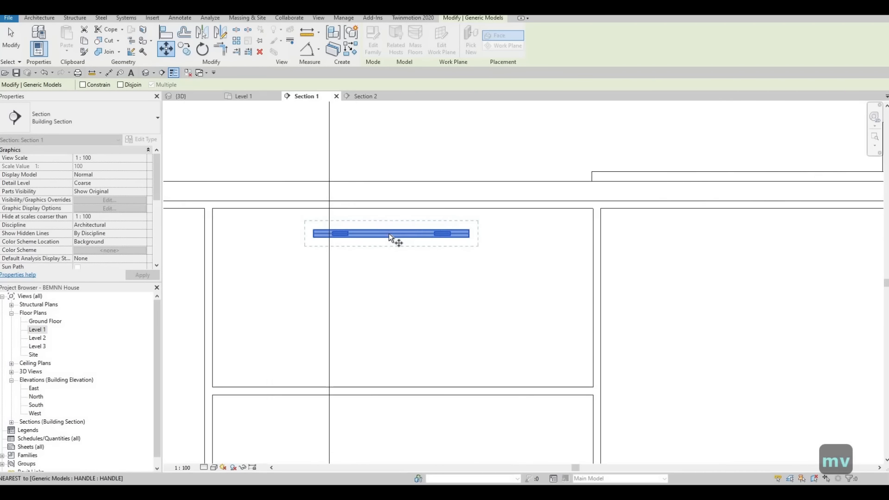
left_click(419, 216)
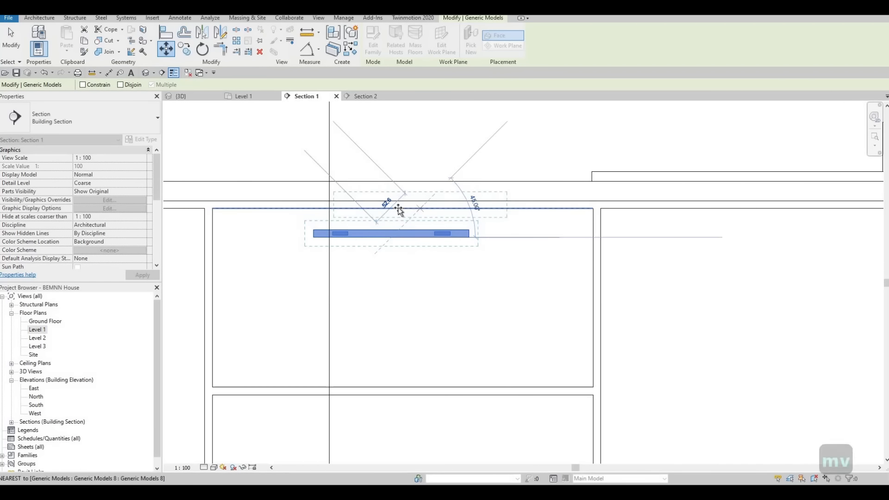
left_click(407, 212)
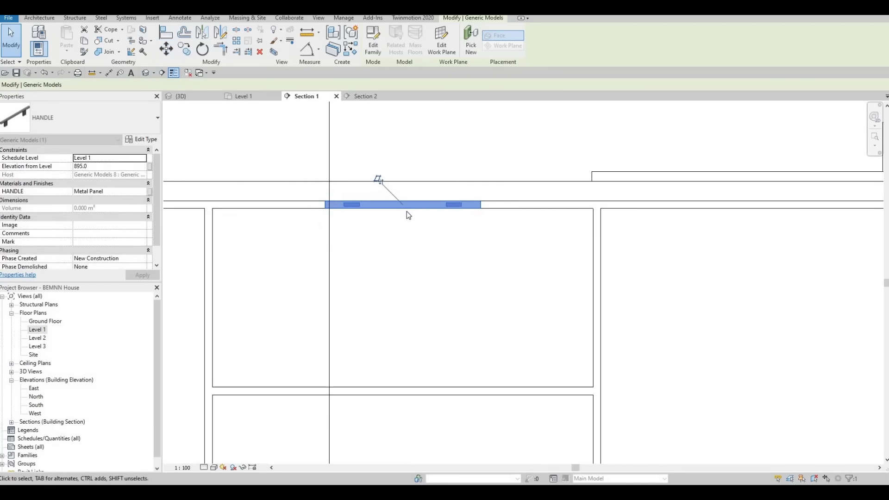
key("Escape")
key("Escape")
Nudge the uppermost drawer's horizontal handle down to an elevation of 872.5 from Level 1
left_click(409, 205)
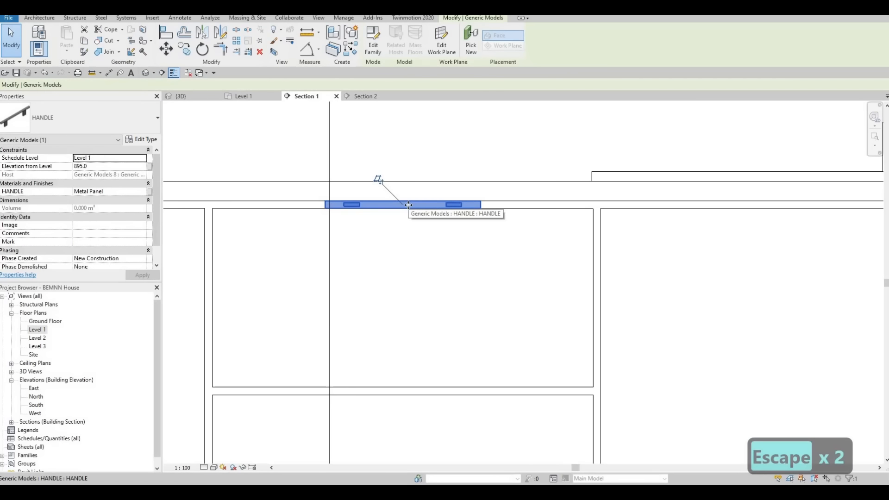
key("Down")
key("Down")
key("Down")
key("Down")
key("Down")
key("Down")
key("Down")
key("Down")
key("Down")
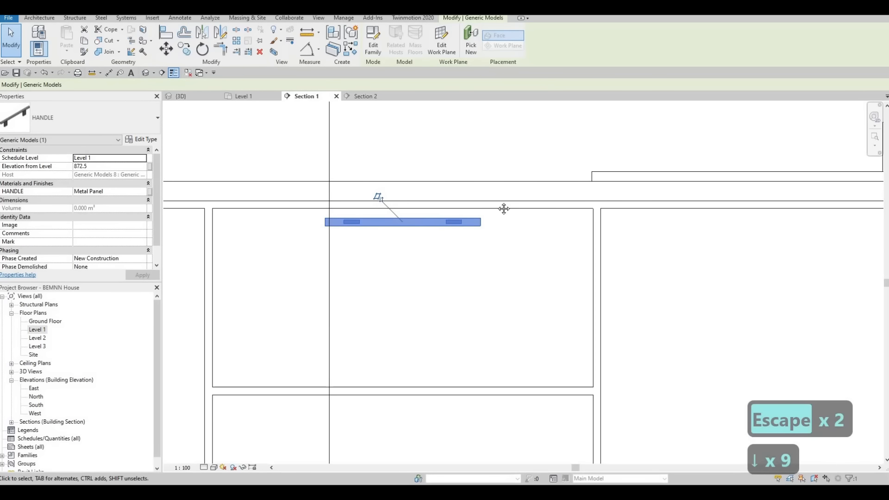
scroll(504, 207, "down", 2)
key("Escape")
key("Escape")
scroll(505, 207, "down", 3)
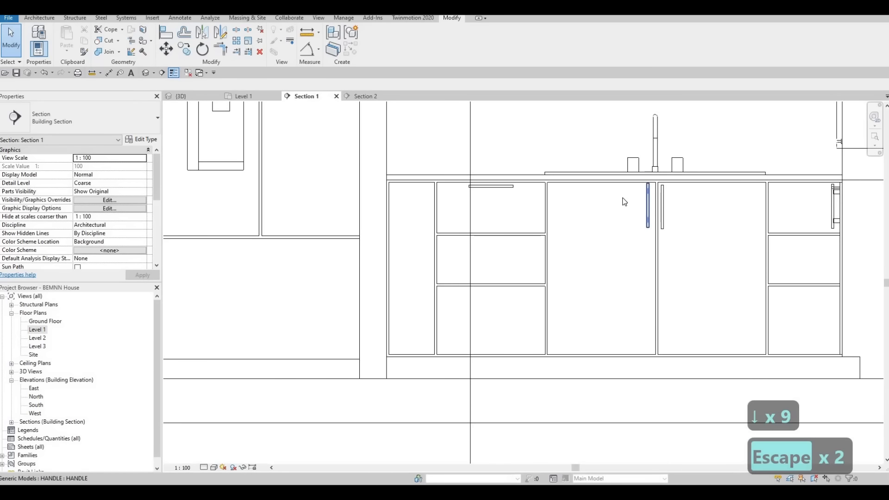
Copy the vertical handle of the left sink door 1075 mm horizontally onto the narrow door beside the drawer stack
left_click(625, 202)
key("c")
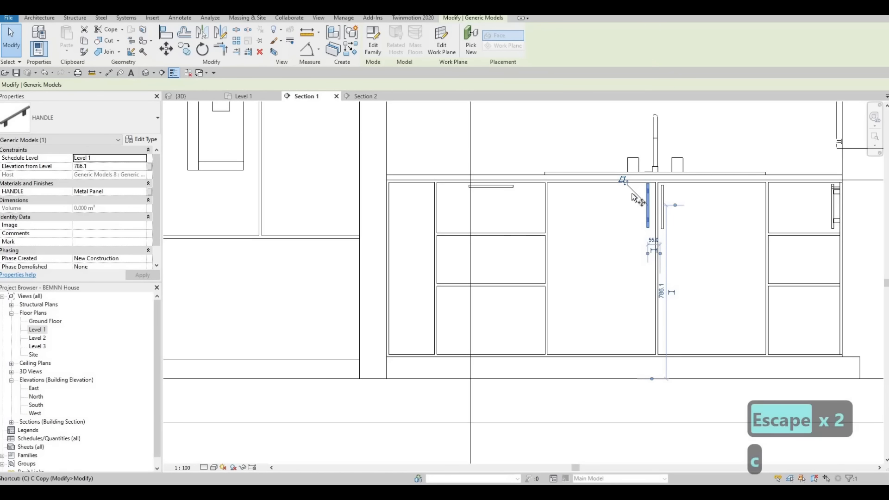
key("o")
scroll(644, 188, "up", 4)
left_click(652, 179)
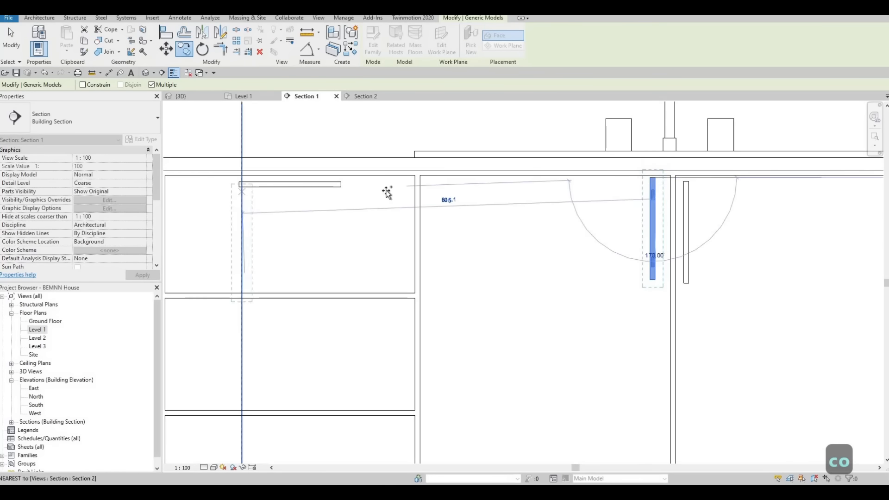
scroll(390, 190, "left", 5, "shift")
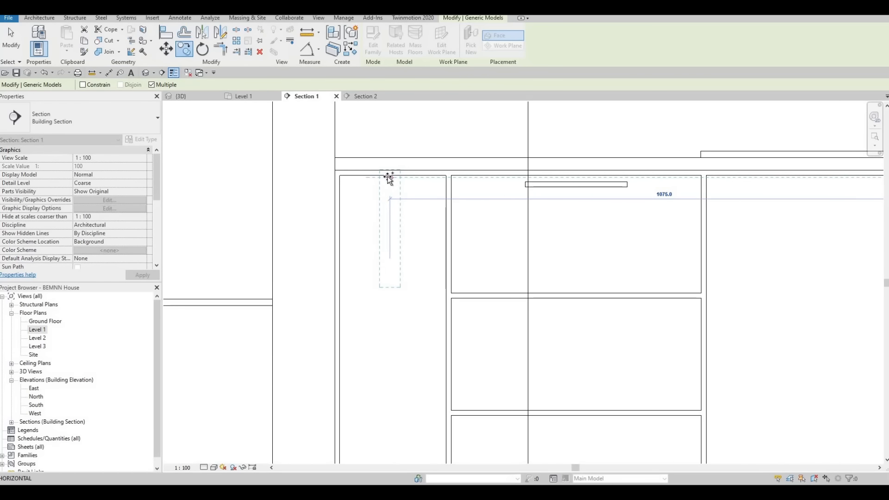
scroll(393, 179, "up", 2)
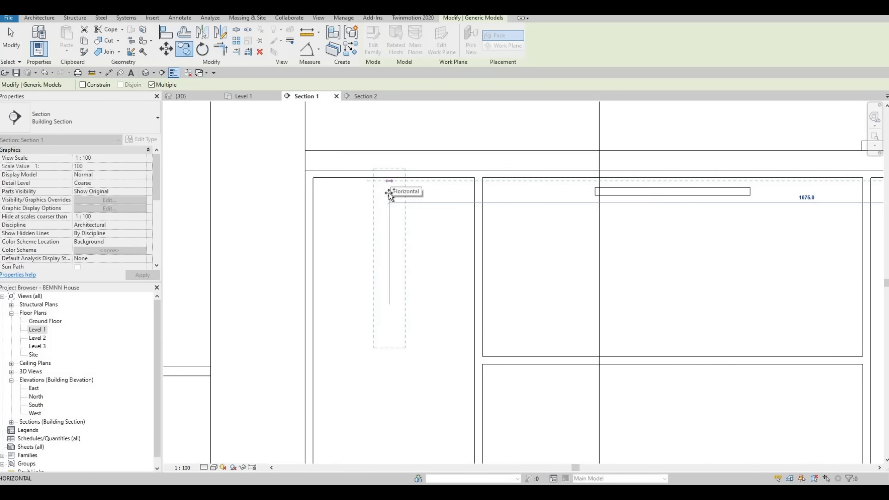
left_click(389, 194)
key("Escape")
key("Escape")
key("Escape")
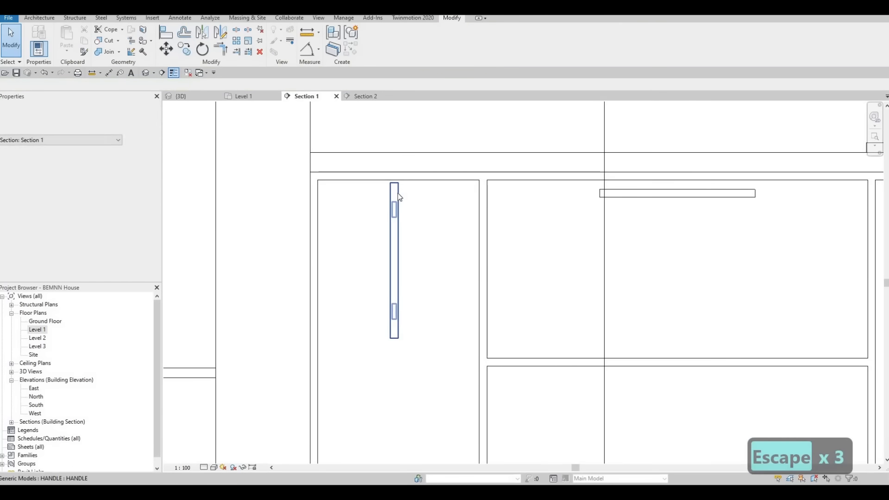
Nudge the copied vertical handle on the narrow door down to an elevation of 761.1 from Level 1
left_click(398, 194)
key("Down")
key("Down")
key("Down")
key("Down")
key("Down")
key("Down")
key("Down")
key("Down")
key("Down")
key("Down")
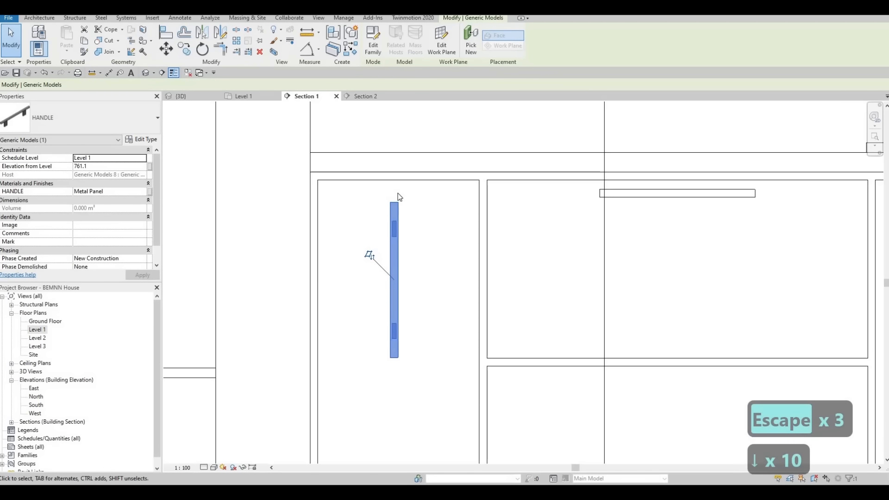
key("Escape")
key("Escape")
scroll(397, 193, "down", 4)
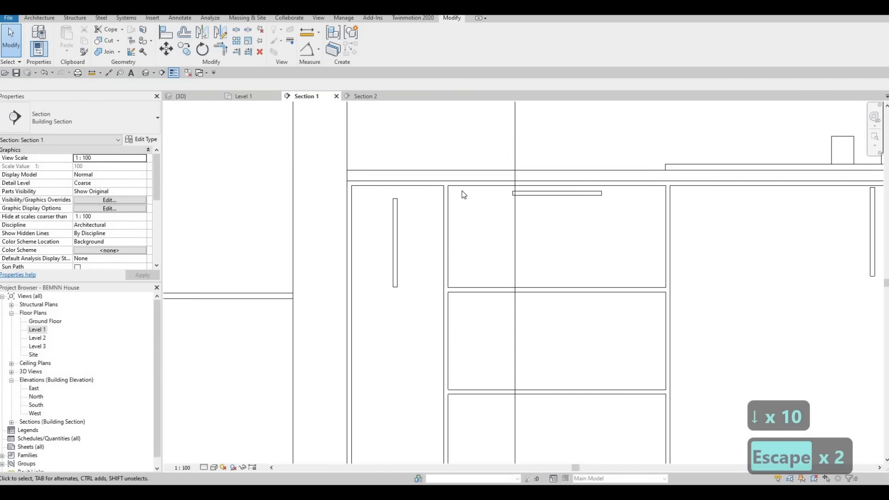
Lower the uppermost drawer's horizontal handle further, to an elevation of 842.5 from Level 1
scroll(489, 197, "up", 2)
left_click(486, 192)
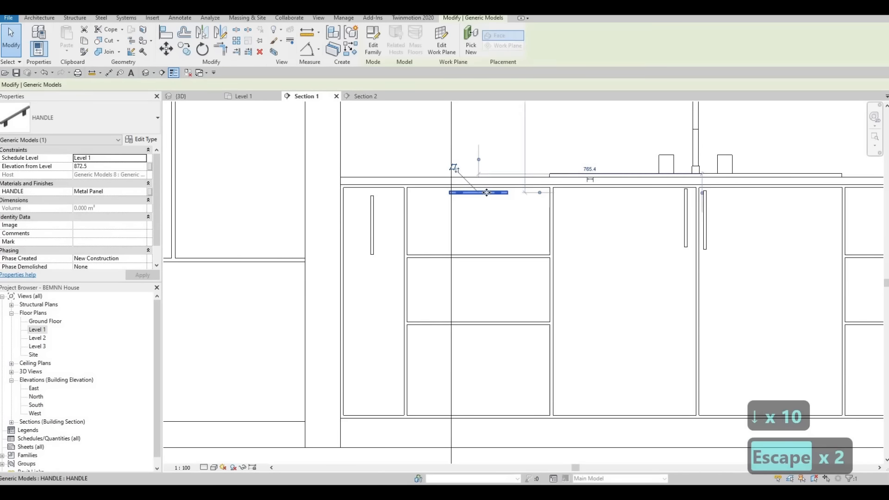
key("Down")
key("Down")
key("Down")
key("Down")
key("Down")
key("Down")
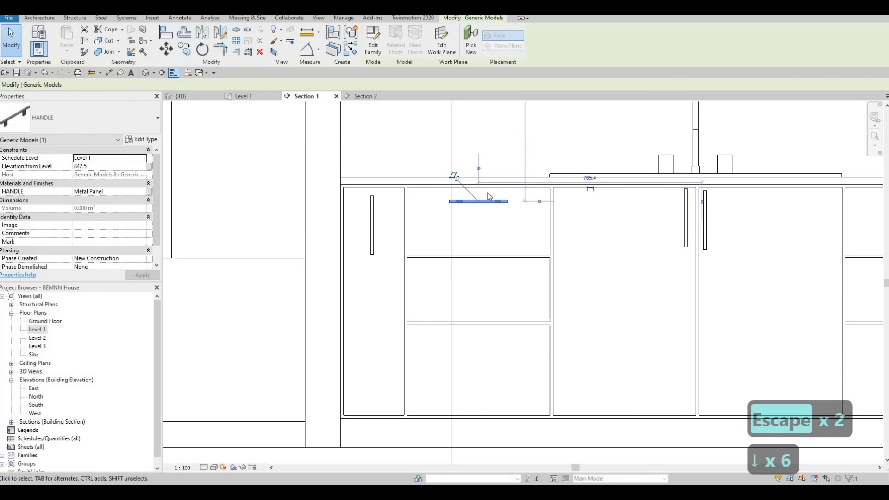
key("Escape")
key("Escape")
Align the upper end of the left sink door's handle with the upper end of the narrow door's handle
key("a")
key("l")
scroll(283, 171, "up", 1)
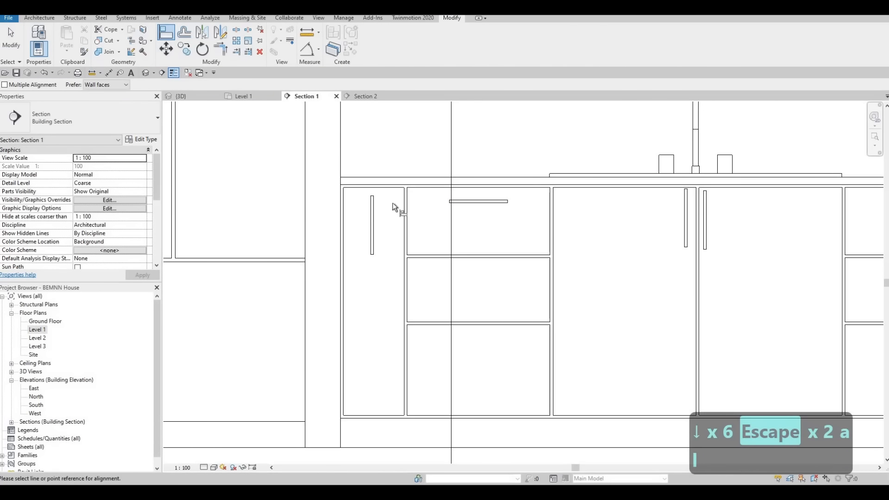
scroll(401, 203, "up", 2)
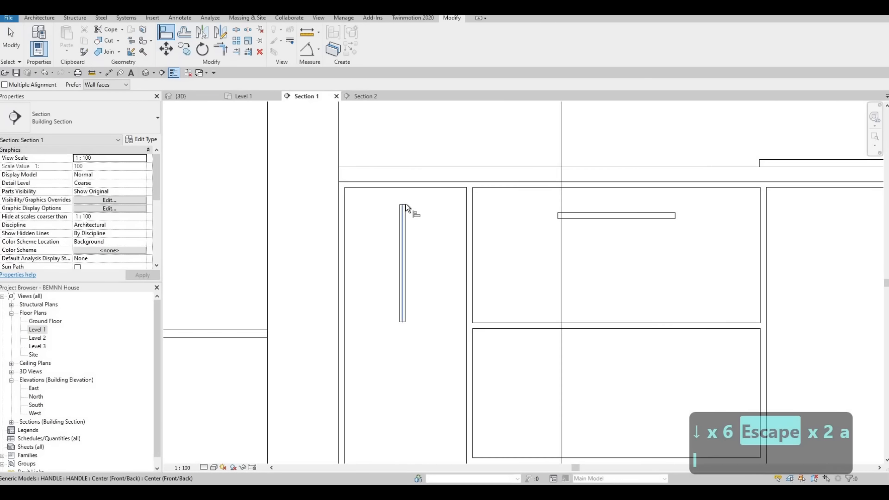
scroll(569, 206, "down", 3)
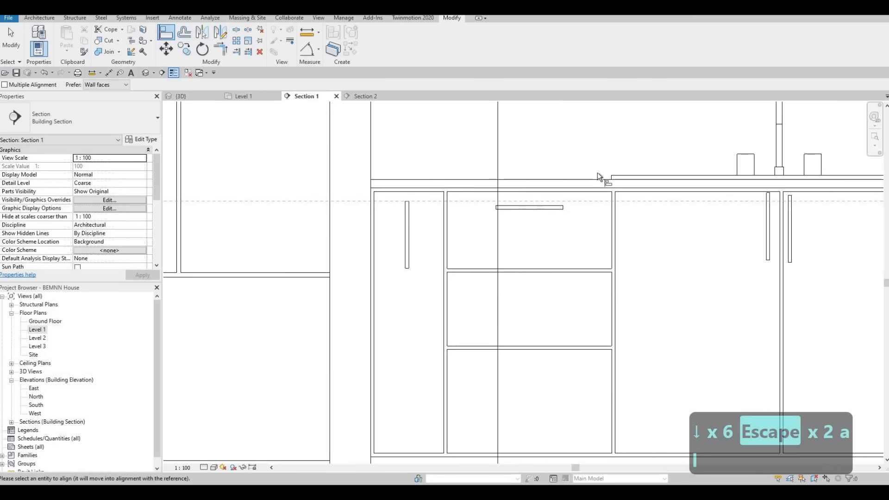
scroll(558, 185, "up", 4)
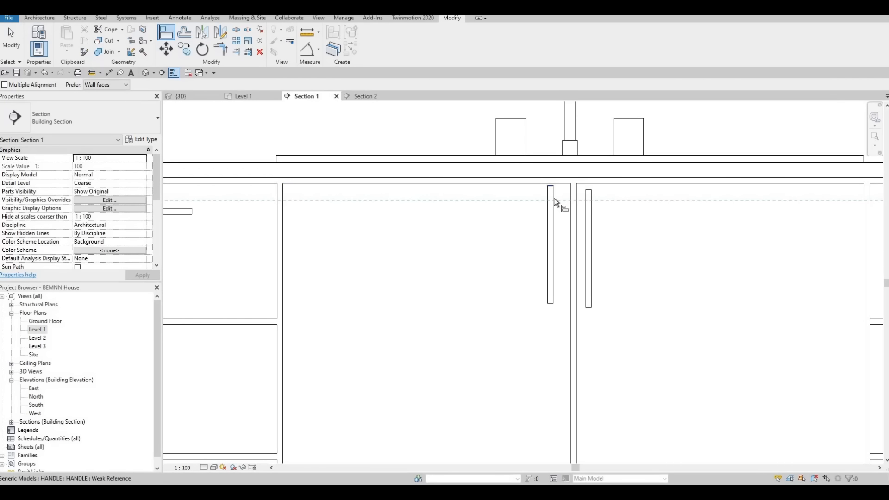
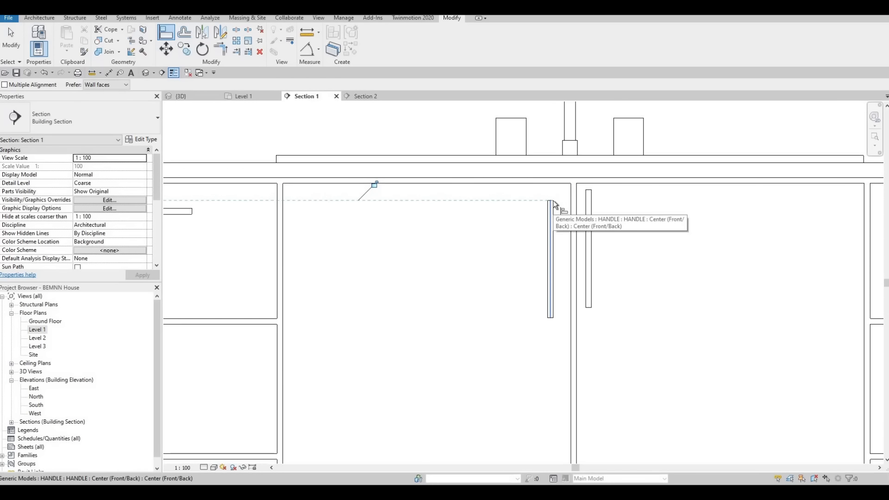
Align the upper end of the right sink door's handle with the upper end of the left sink door's handle
key("Tab")
left_click(606, 216)
scroll(506, 160, "down", 2)
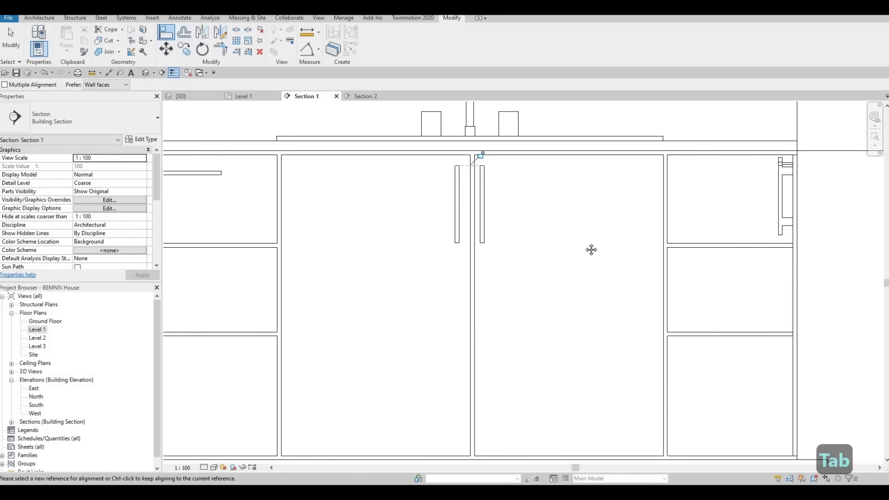
scroll(591, 249, "down", 6)
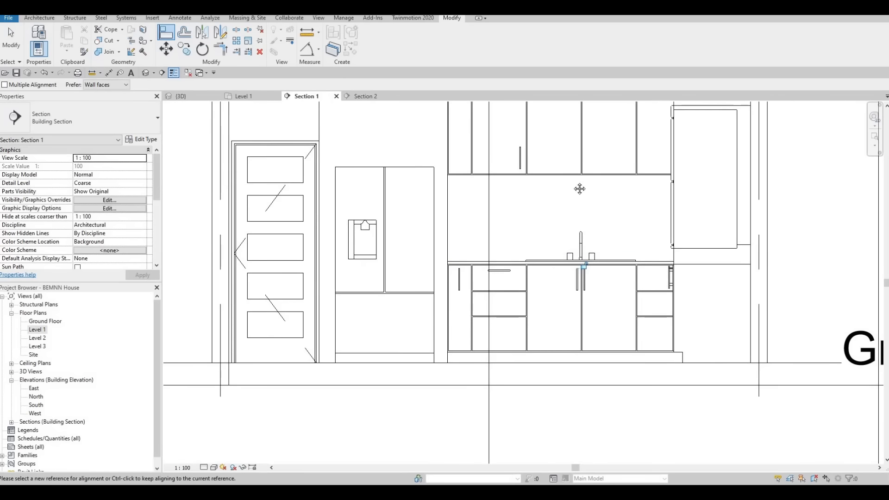
scroll(518, 127, "up", 6)
scroll(509, 162, "down", 4)
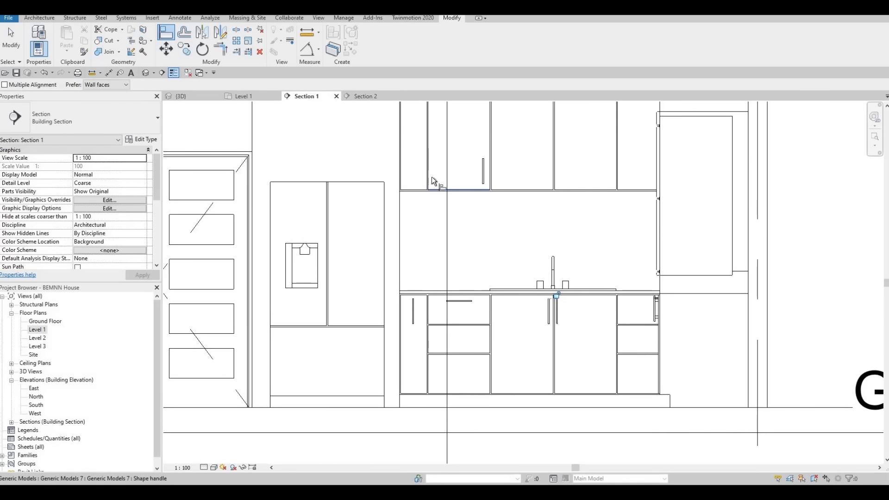
scroll(477, 201, "up", 5)
middle_click_drag(480, 191, 500, 179)
key("Escape")
key("Escape")
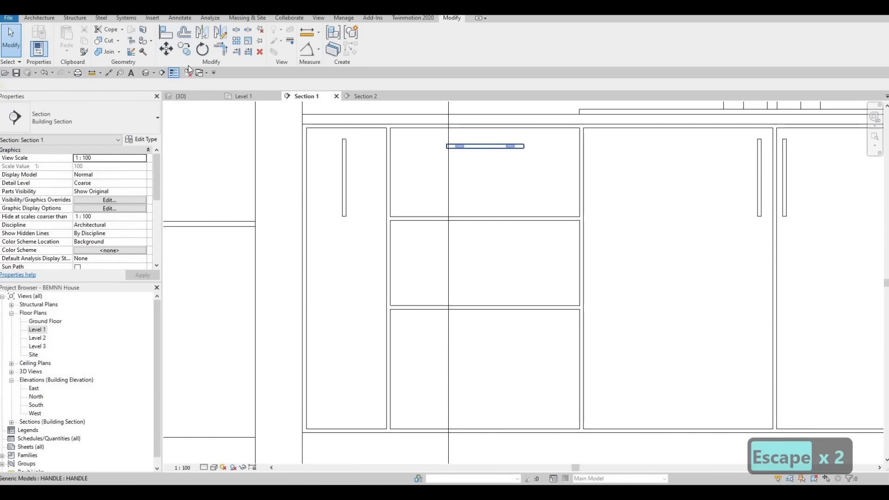
Copy the uppermost drawer's horizontal handle onto the middle and lowest drawers, using the upper-left corners of the drawer fronts as reference points
left_click(184, 49)
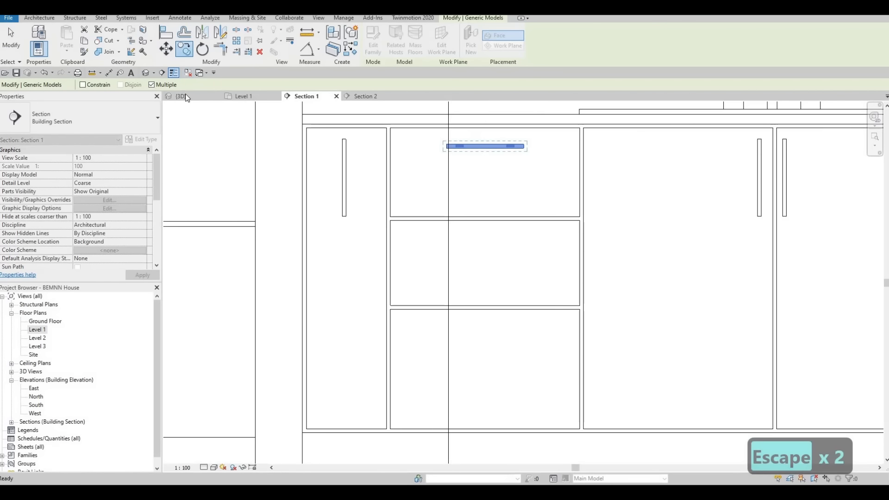
left_click(390, 130)
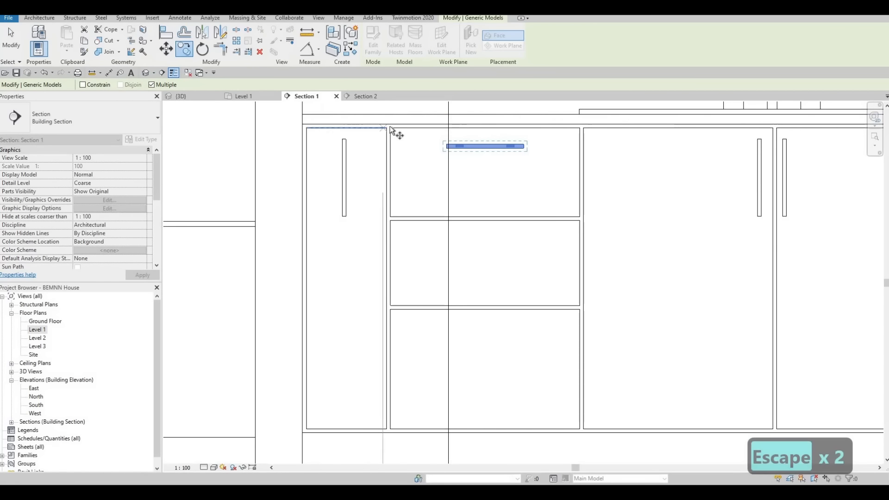
left_click(392, 220)
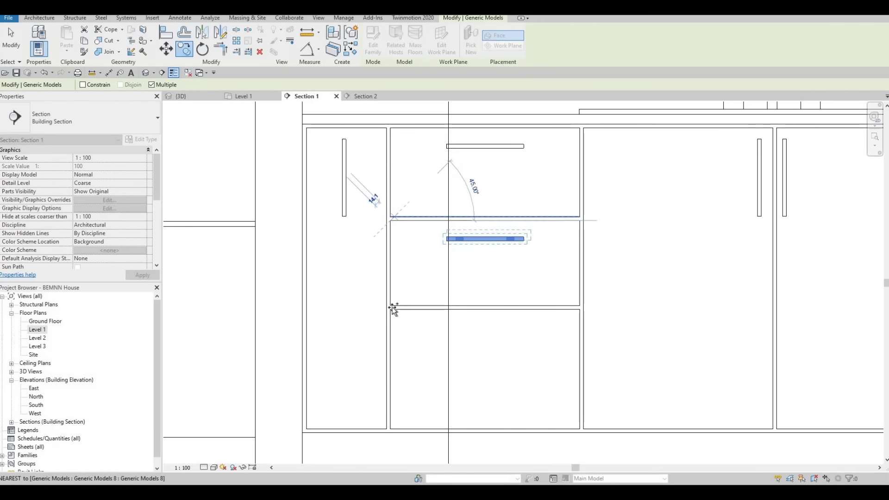
key("Escape")
key("Escape")
scroll(505, 238, "down", 4)
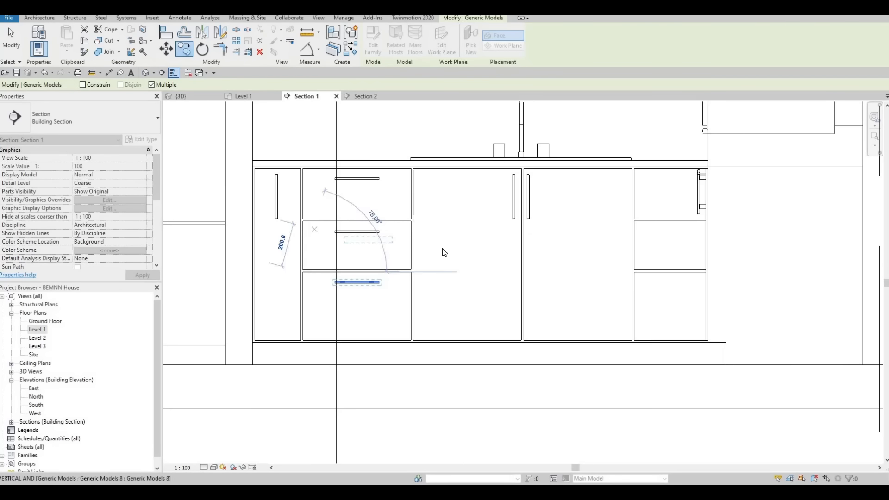
key("Escape")
Copy the three horizontal drawer handles 1500 mm horizontally onto the drawer stack on the other side of the sink doors
middle_click_drag(279, 252, 279, 244)
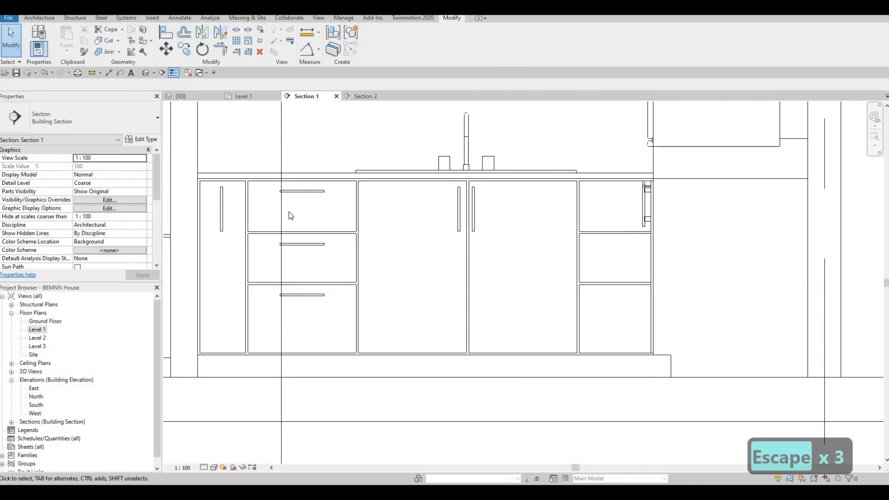
left_click(307, 194)
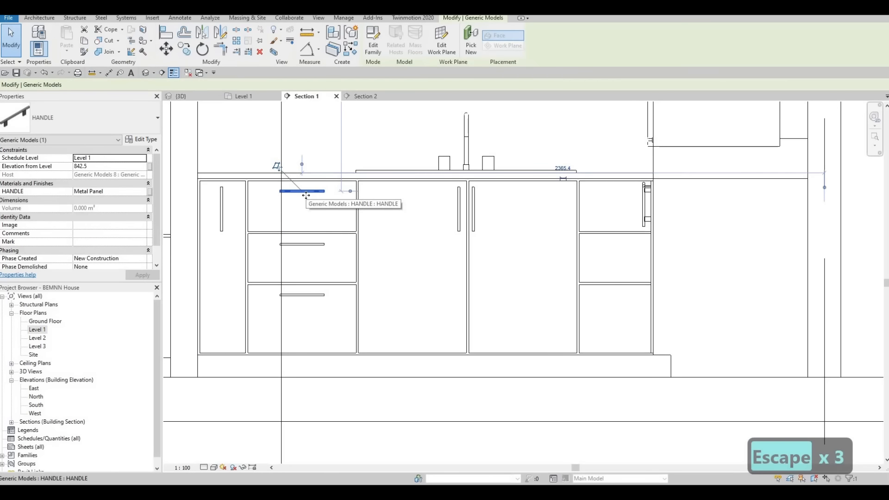
left_click(306, 245, "ctrl")
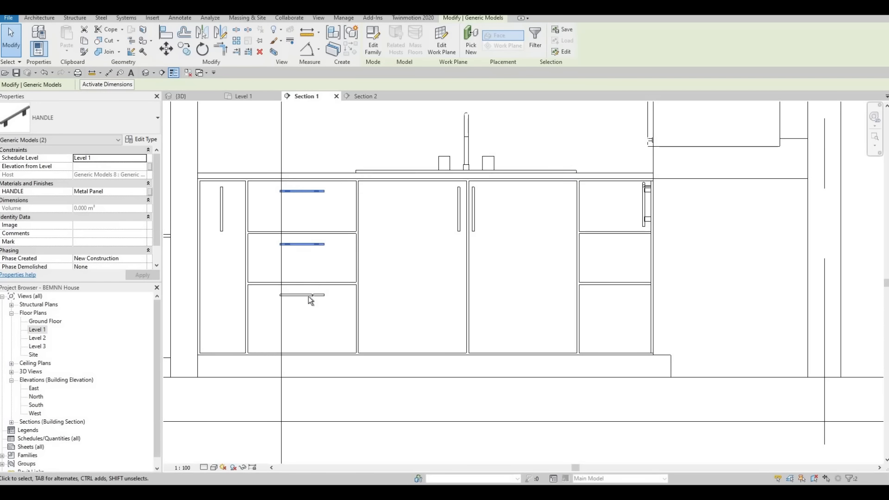
left_click(309, 194, "ctrl")
key("c")
key("o")
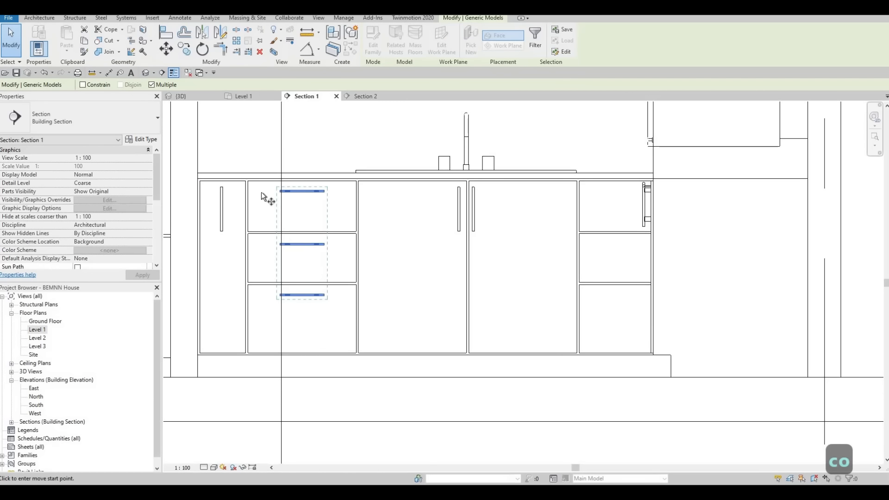
scroll(261, 185, "up", 1)
scroll(250, 182, "up", 1)
left_click(243, 176)
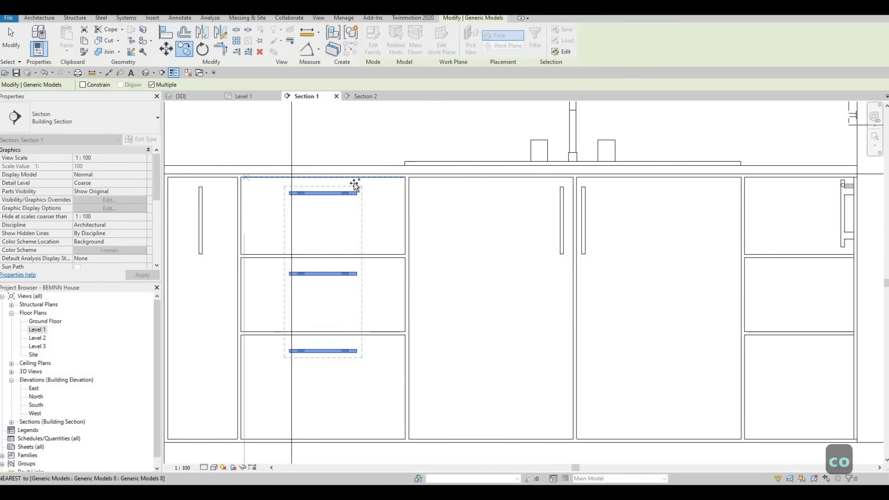
left_click(747, 182)
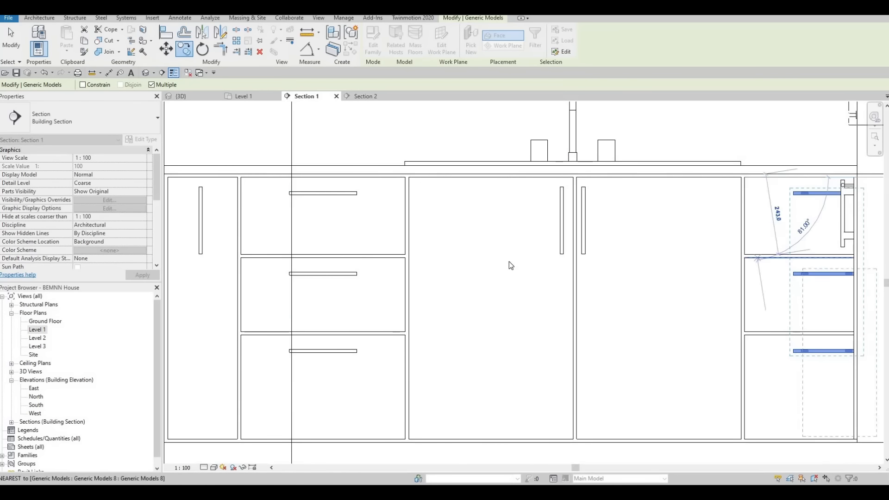
scroll(545, 297, "down", 1)
key("Escape")
key("Escape")
key("Escape")
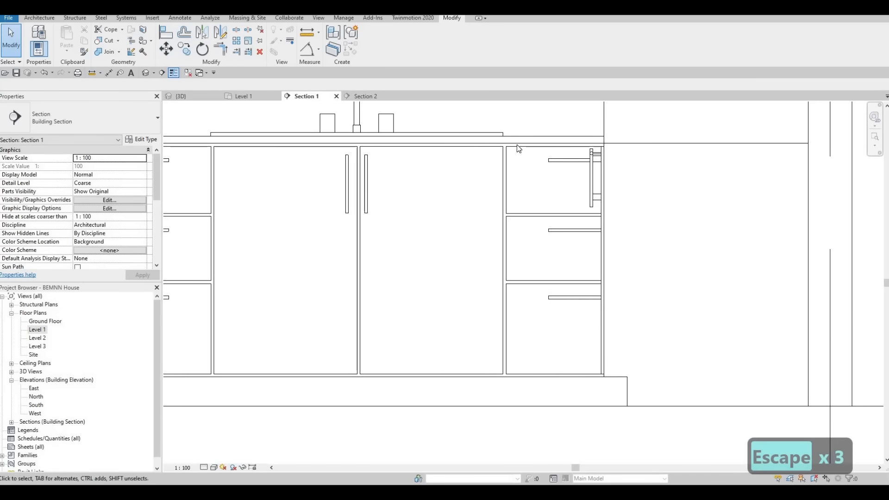
Nudge the three copied handles left until they sit within the narrower drawer fronts, clear of the cabinet's end
left_click(517, 147)
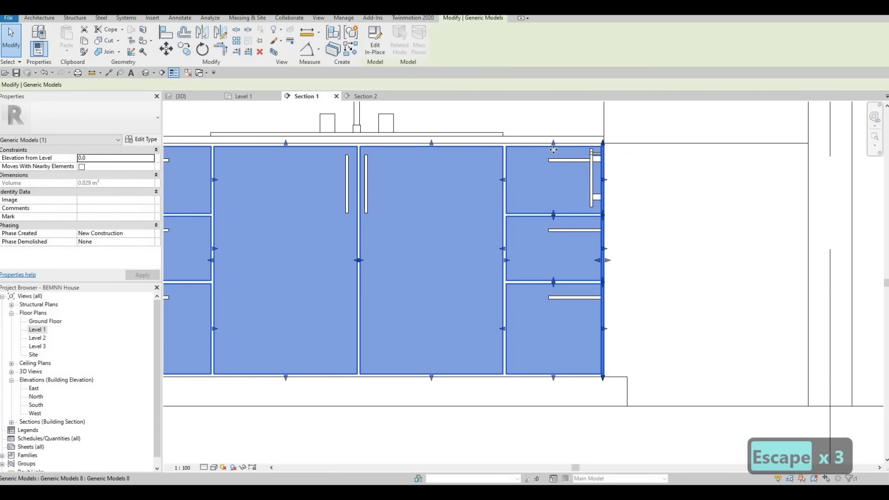
scroll(571, 168, "up", 2)
key("Escape")
left_click(571, 167)
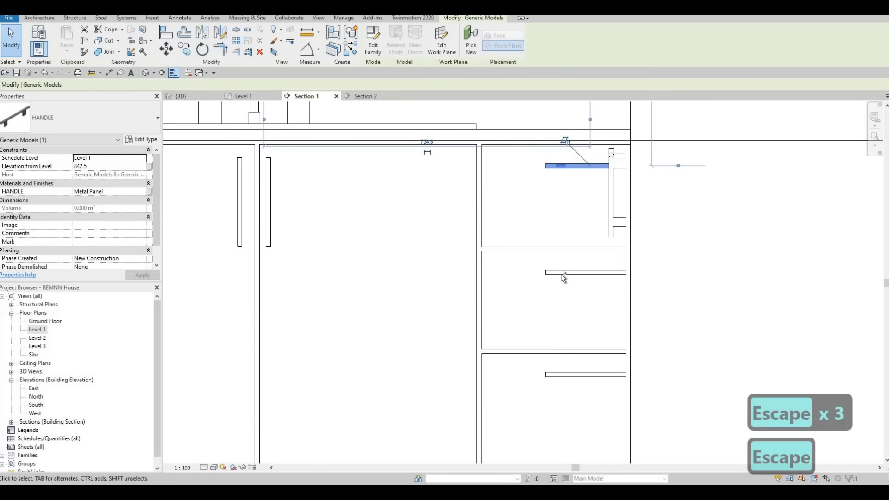
left_click(563, 272, "ctrl")
left_click(563, 374, "ctrl")
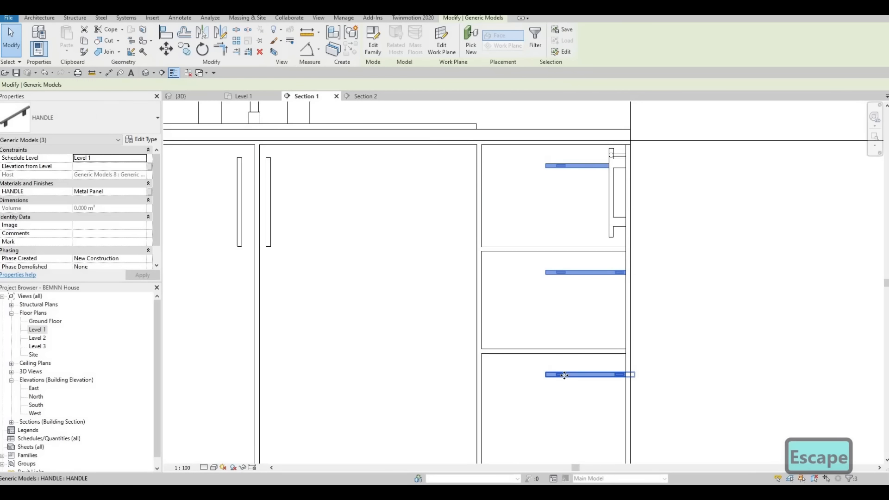
key("Left")
key("Left")
key("Left")
key("Left")
key("Left")
key("Left")
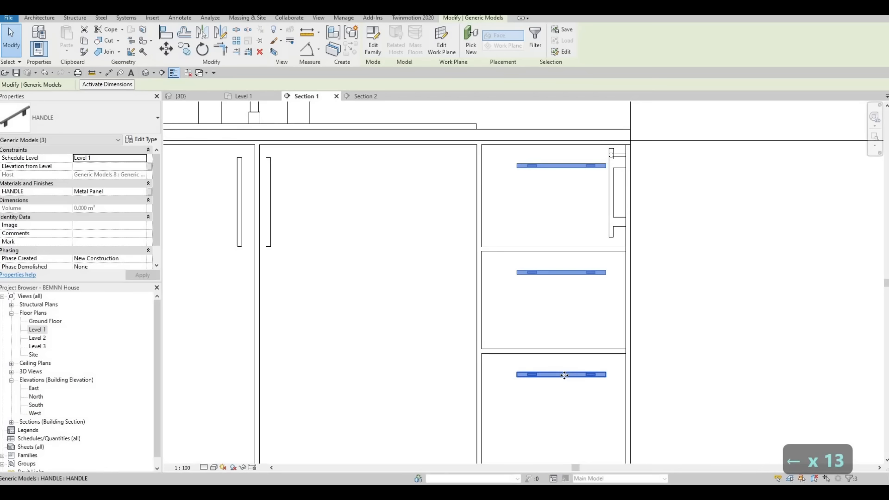
key("Right")
key("Left")
key("Left")
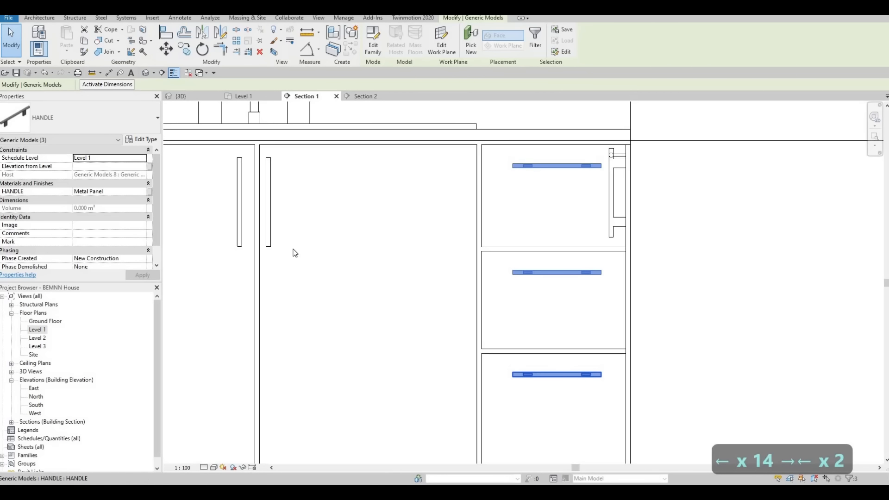
scroll(413, 169, "down", 4)
key("Escape")
Nudge the right sink door's vertical handle slightly right, away from the gap between the two sink doors
scroll(478, 172, "up", 6)
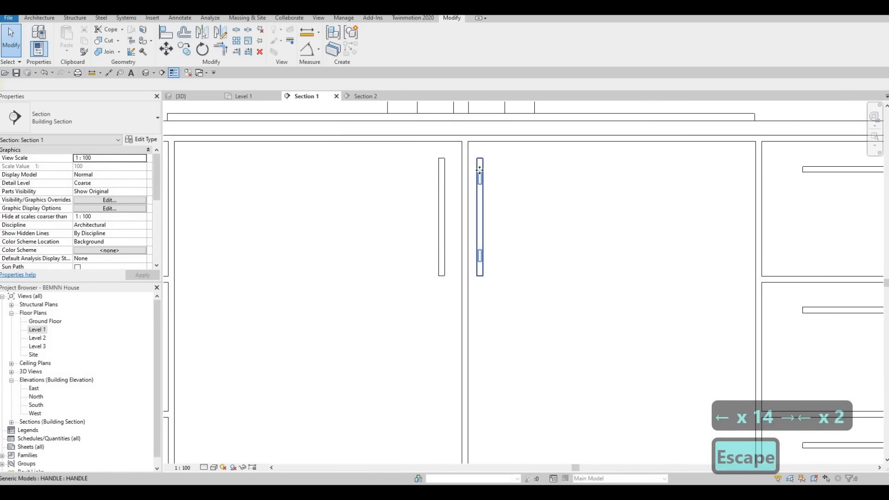
left_click(479, 170)
key("Right")
key("Right")
key("Right")
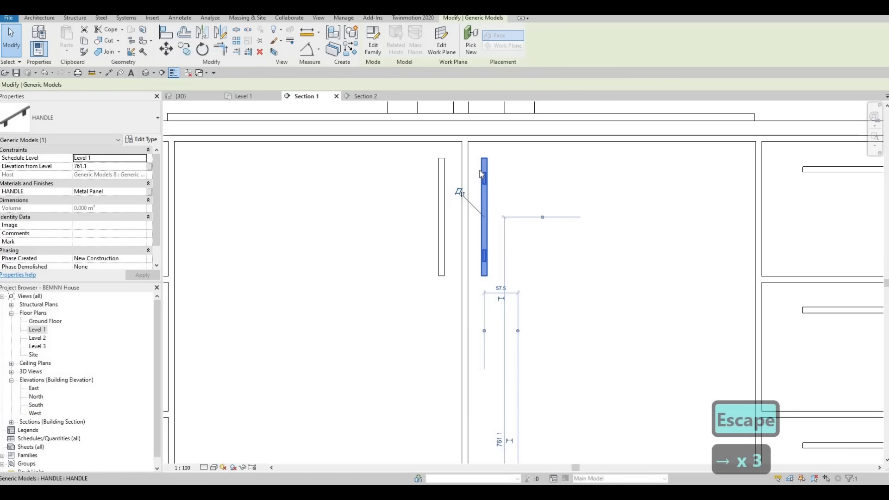
key("Right")
key("Escape")
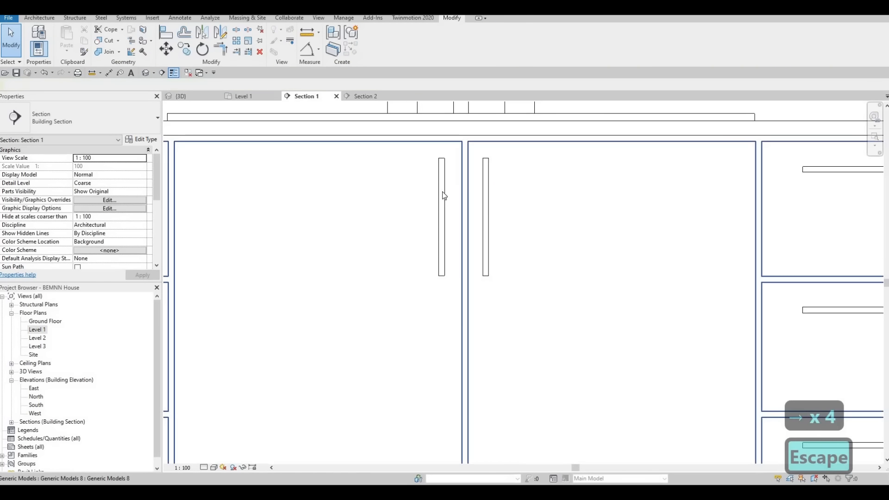
Set the horizontal temporary dimension of the left sink door's handle to 60 mm
left_click(458, 314)
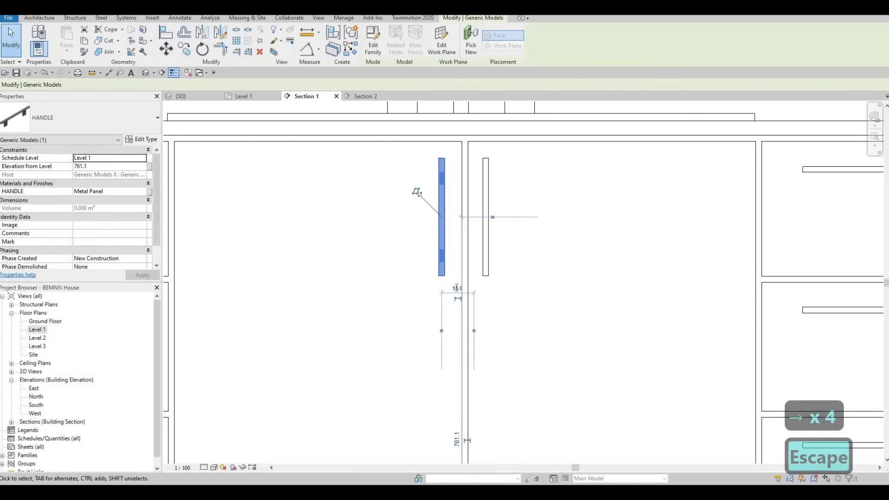
left_click(457, 288)
type("60")
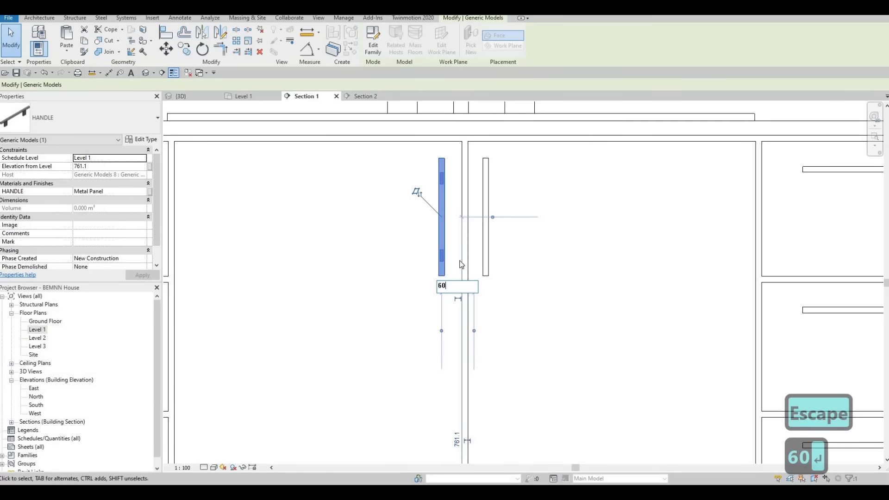
key("Return")
key("Escape")
key("Escape")
left_click(486, 227)
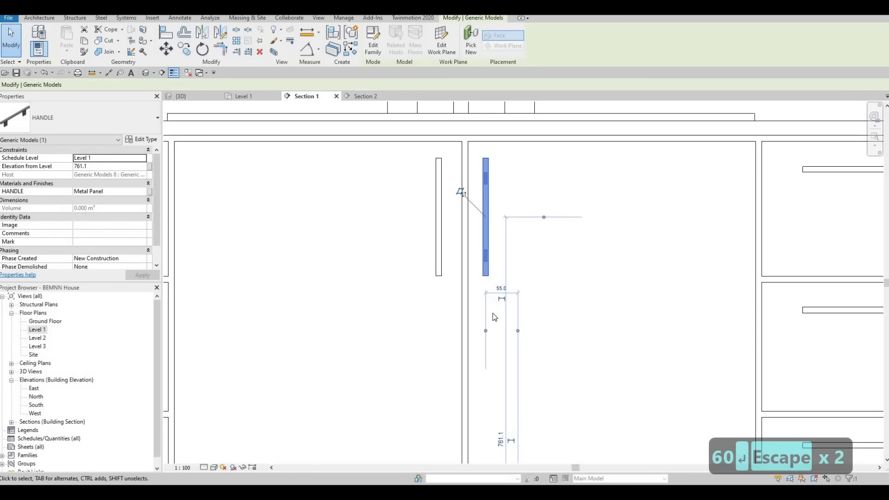
left_click(462, 316)
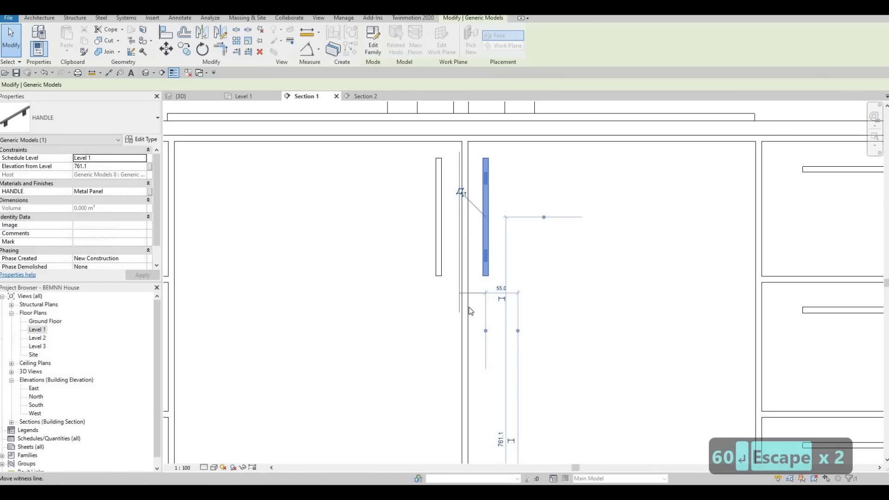
key("Escape")
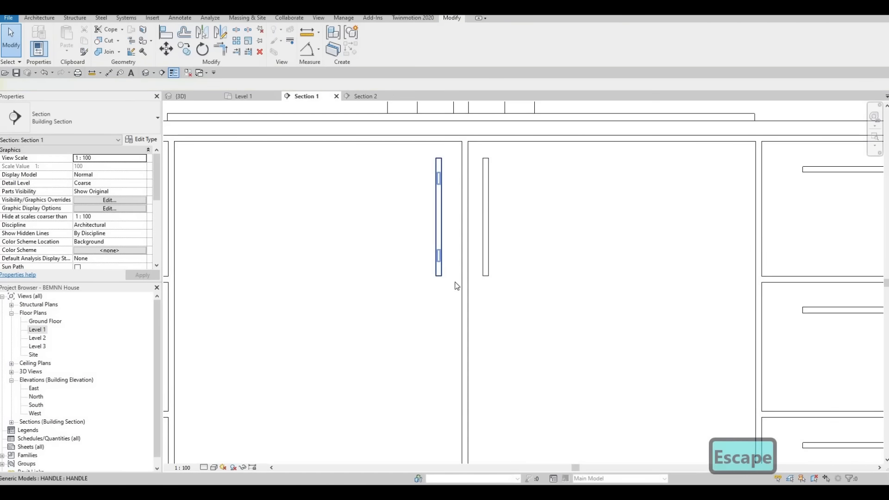
Reference the left sink door handle's temporary dimension to that door's inner edge and set the distance to 40 mm
left_click(440, 262)
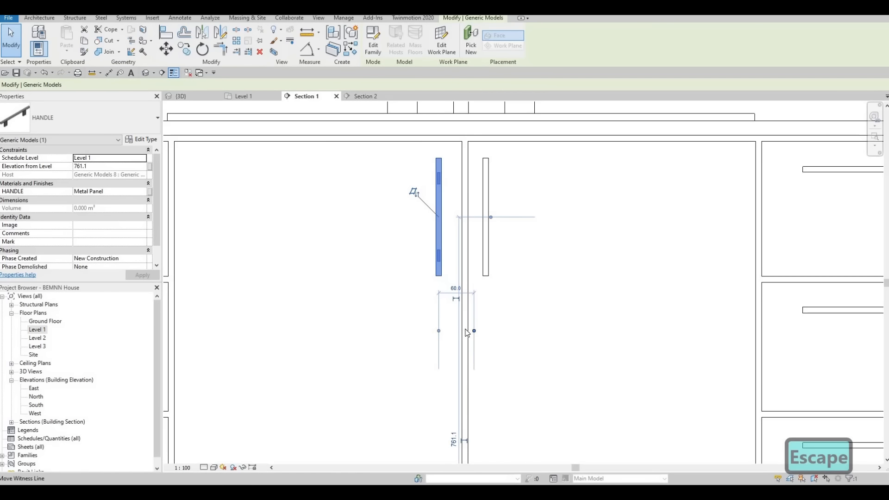
left_click_drag(465, 329, 456, 333)
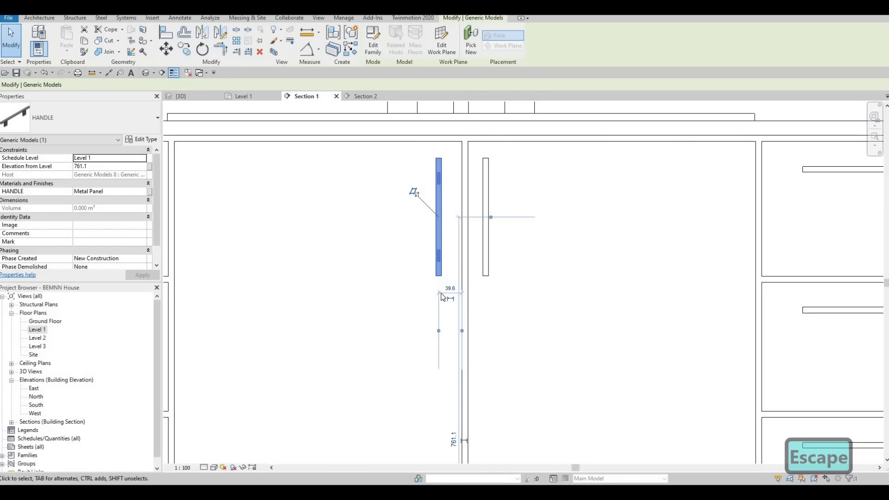
left_click(449, 298)
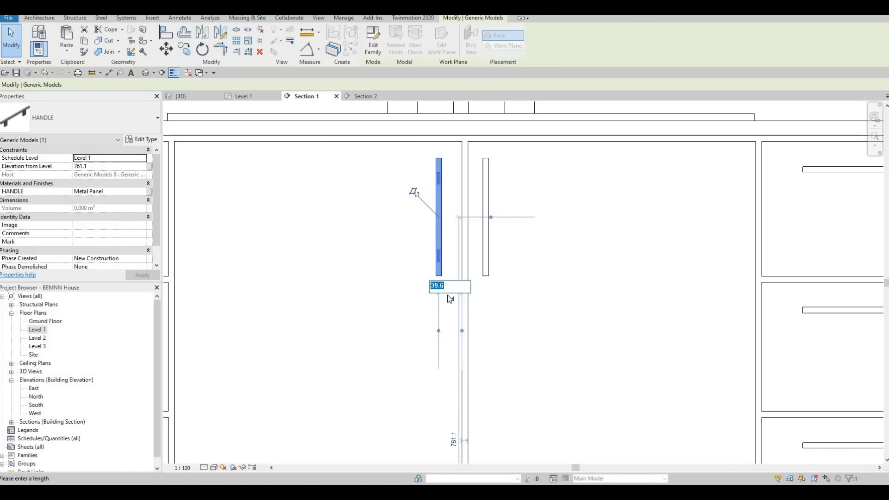
type("40")
key("Return")
key("Escape")
key("Escape")
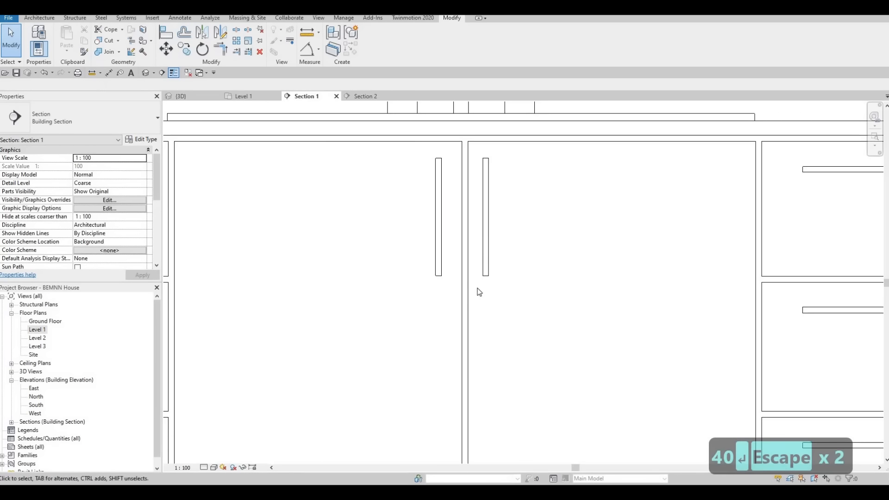
Reference the right sink door handle's temporary dimension to that door's inner edge and set the distance to 40 mm
left_click(482, 337)
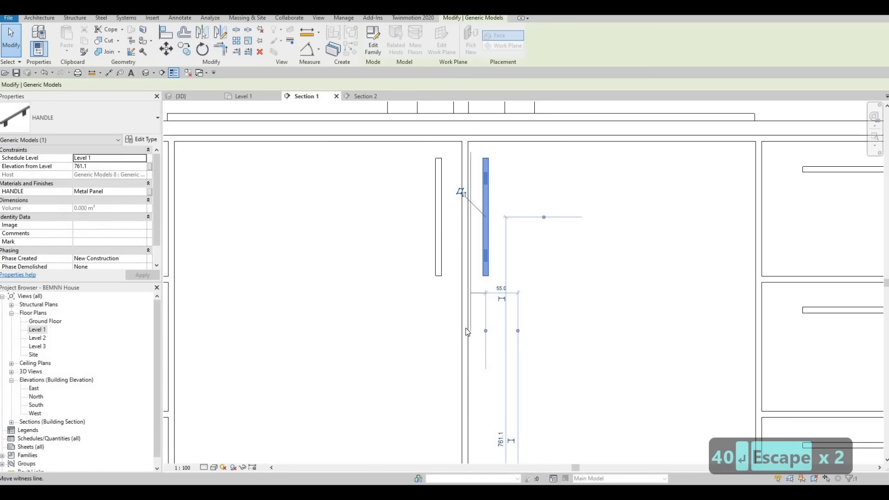
left_click(466, 332)
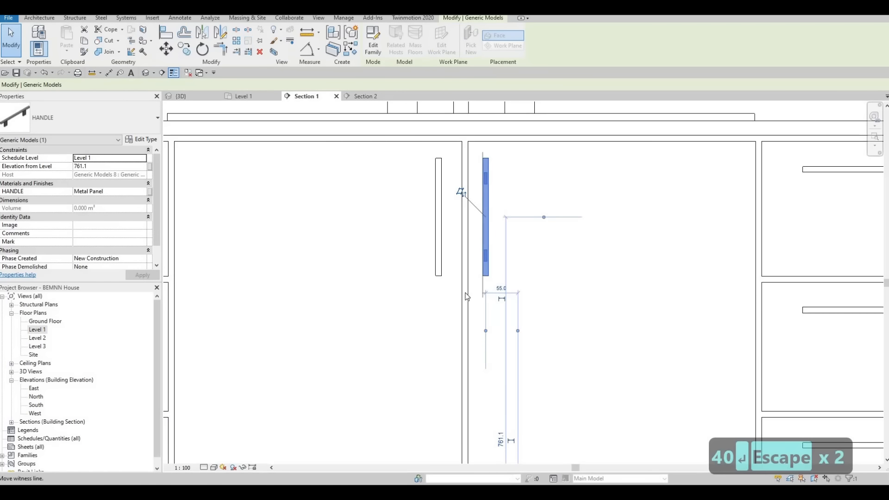
left_click_drag(465, 294, 468, 308)
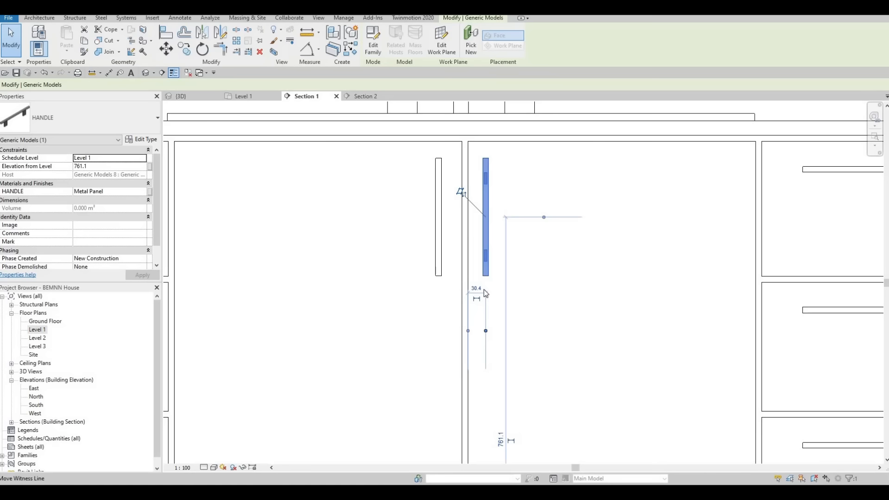
left_click(477, 288)
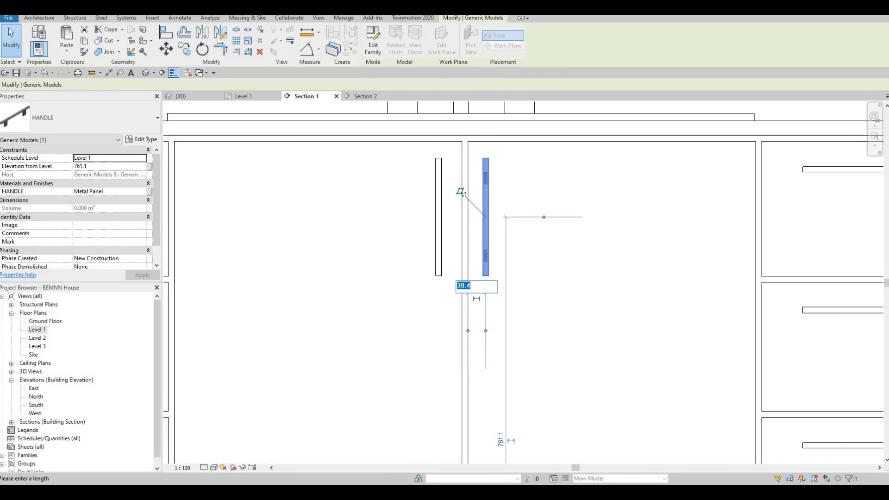
key("Return")
key("Escape")
key("Escape")
scroll(468, 294, "down", 4)
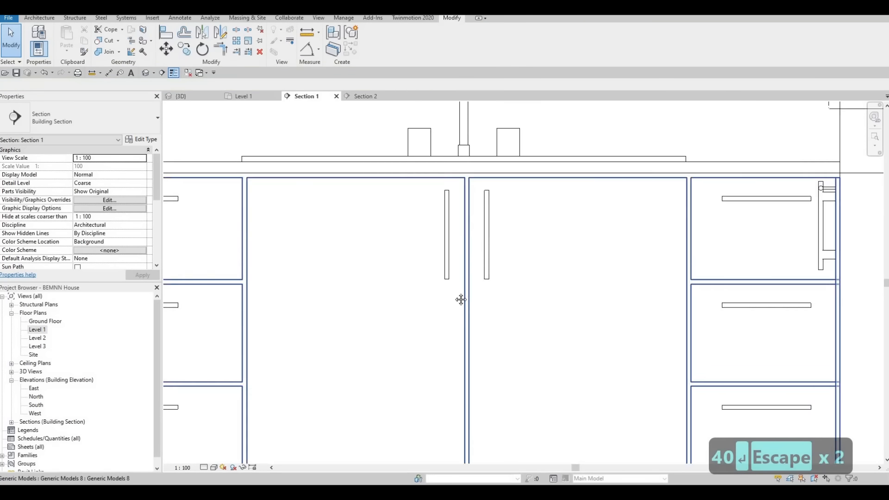
key("Escape")
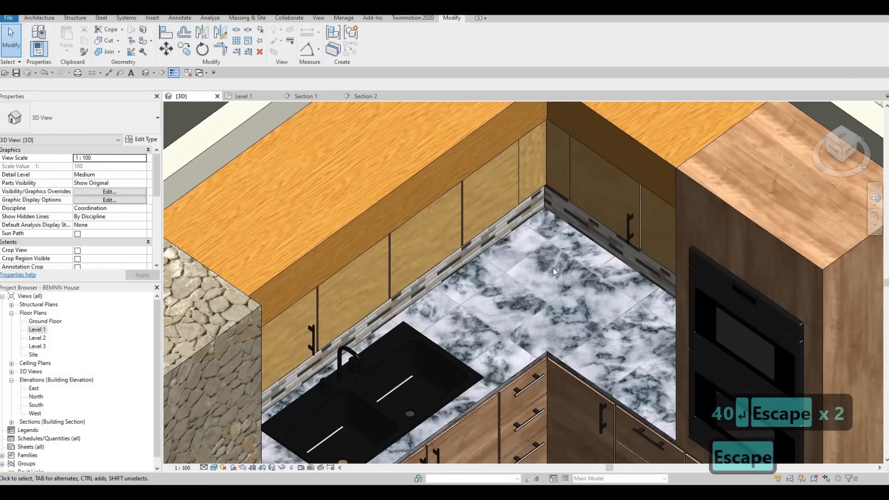
Inspect the sink door handles in the 3D view and return to Section 1
middle_click_drag(552, 267, 552, 135)
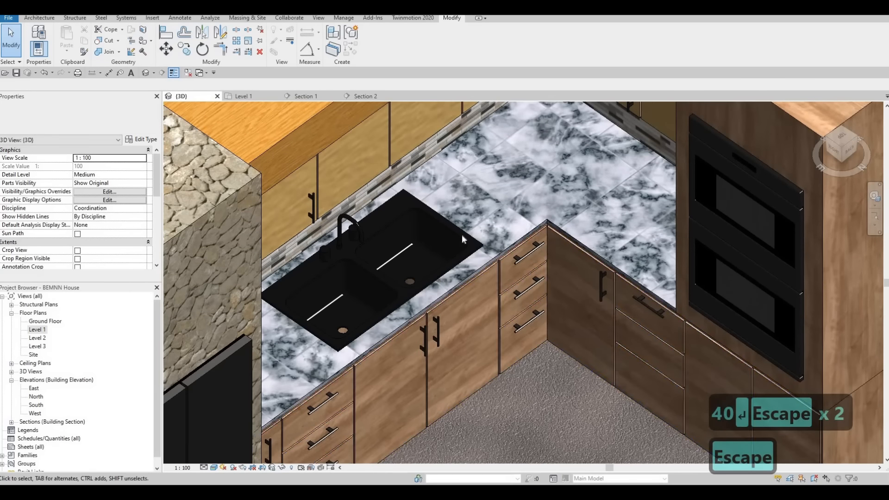
left_click(297, 97)
middle_click_drag(389, 138, 389, 185)
key("Escape")
scroll(389, 184, "down", 2)
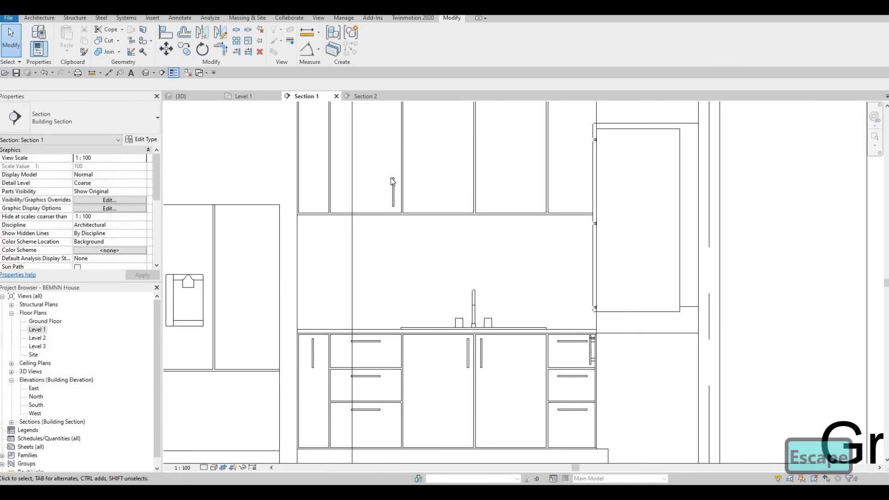
Copy the existing upper cabinet handle onto the two upper doors above the sink, one on each side of their shared gap
scroll(394, 180, "up", 3)
left_click(395, 181)
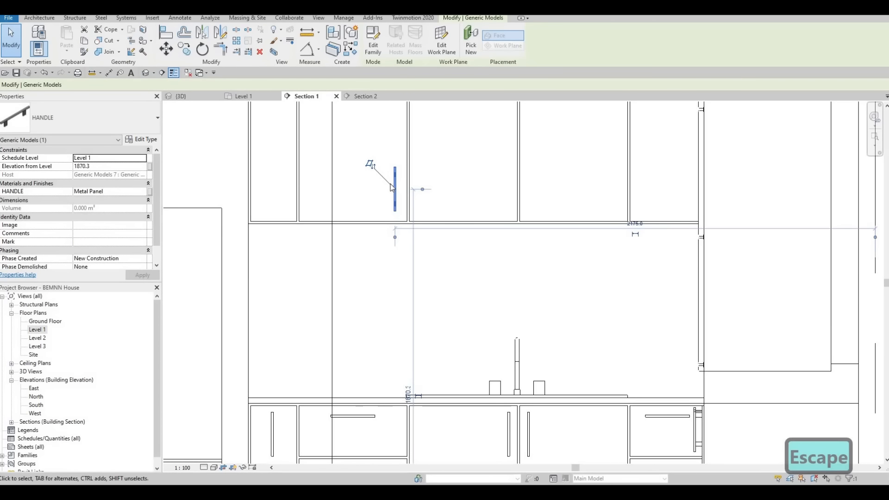
scroll(398, 220, "up", 1)
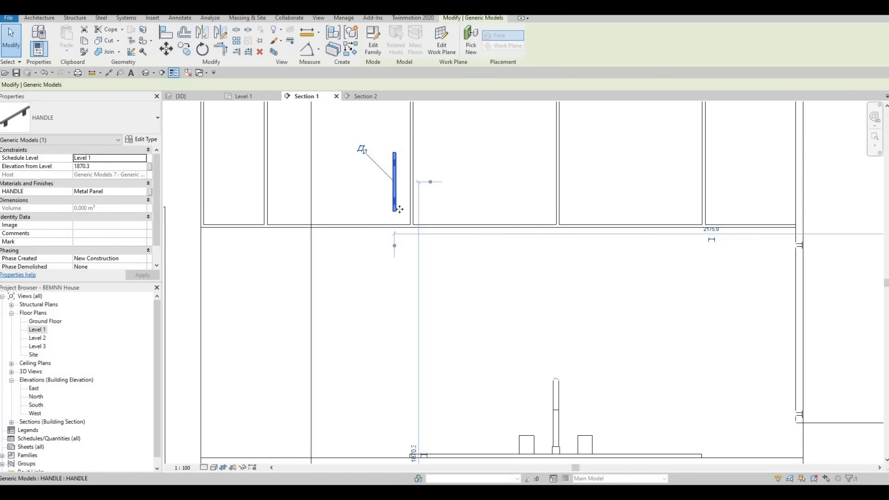
scroll(399, 210, "down", 1)
middle_click_drag(421, 276, 432, 232)
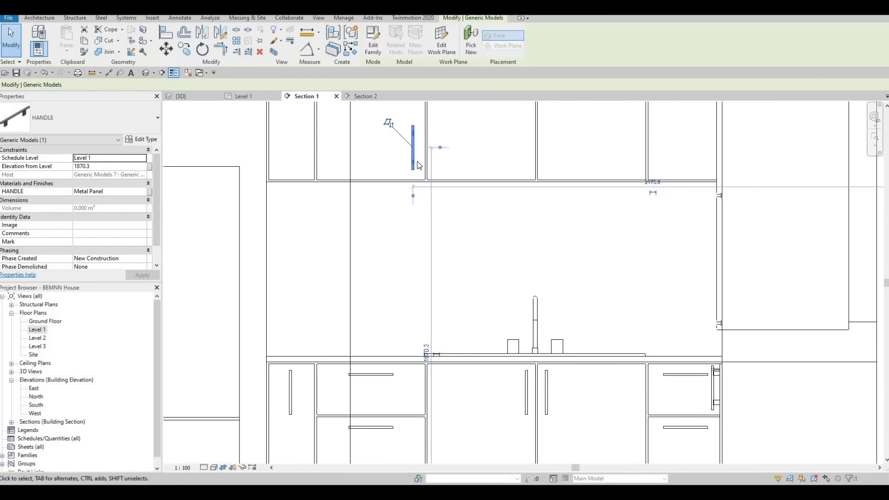
key("Escape")
left_click(415, 159)
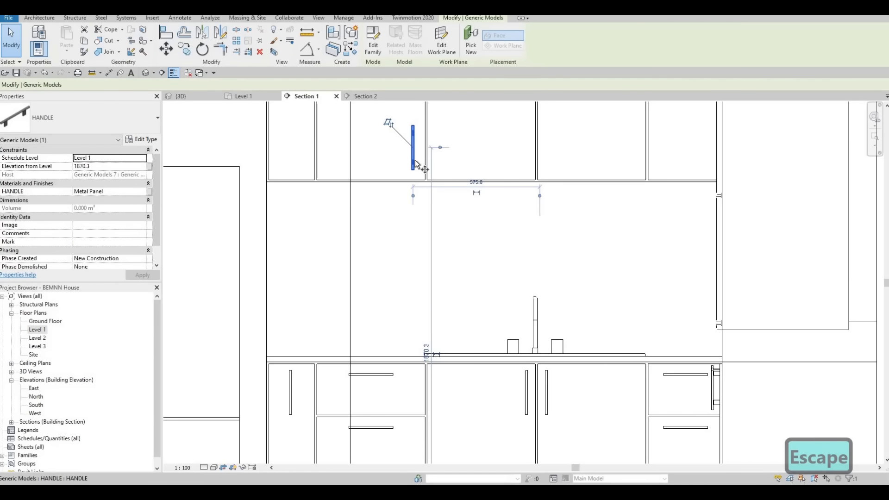
key("c")
key("o")
left_click(415, 161)
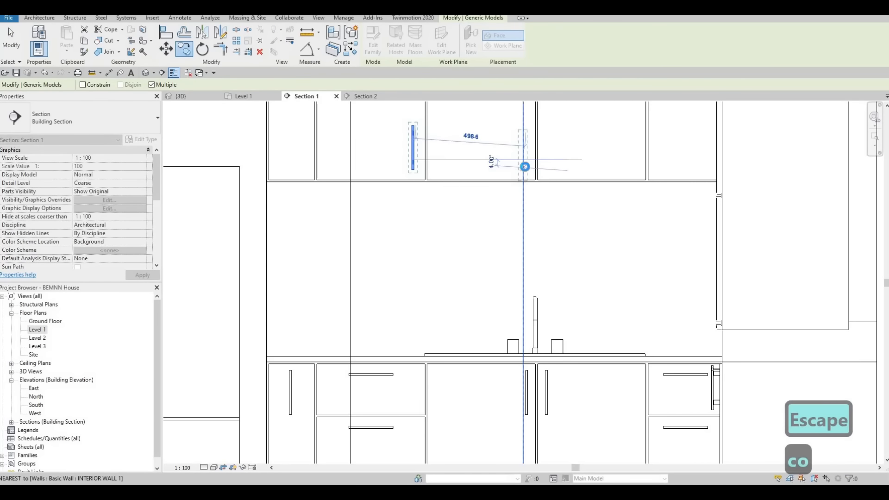
left_click(545, 167)
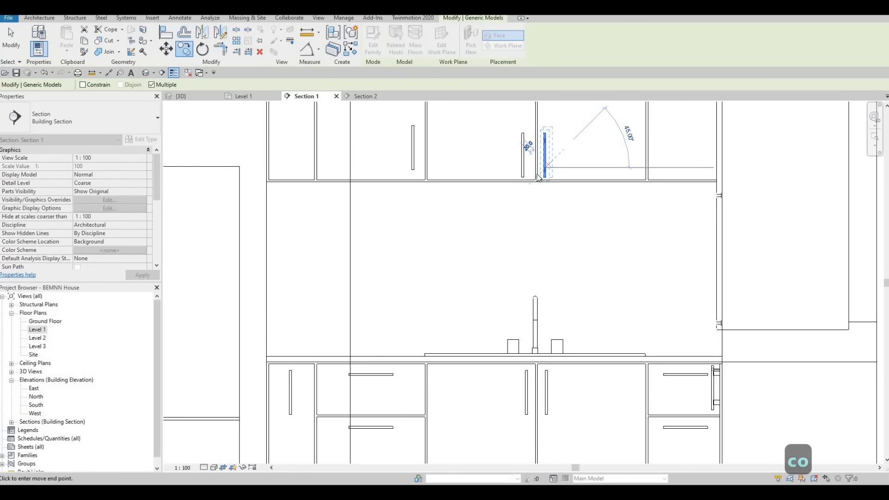
key("Escape")
key("Escape")
key("a")
key("l")
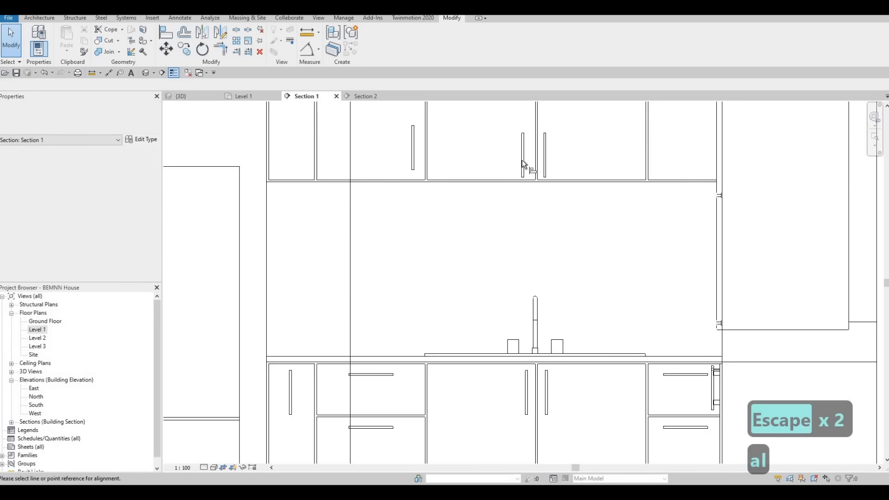
scroll(524, 153, "up", 1)
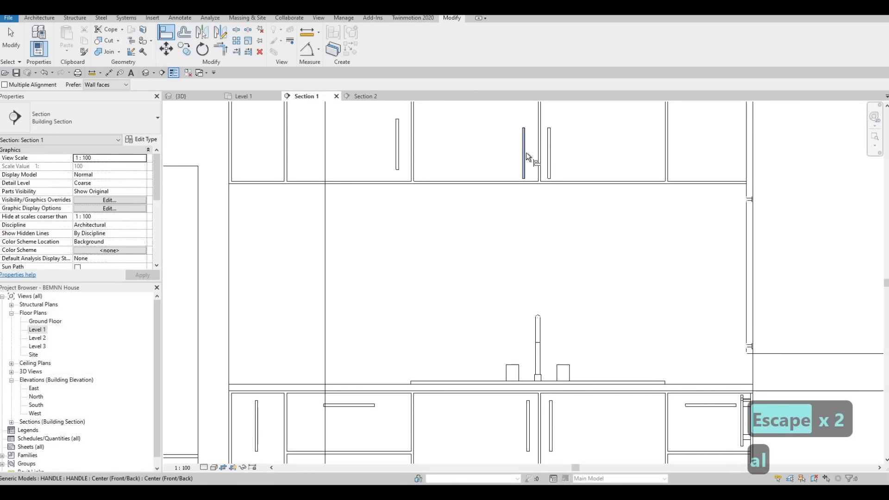
scroll(527, 171, "up", 2)
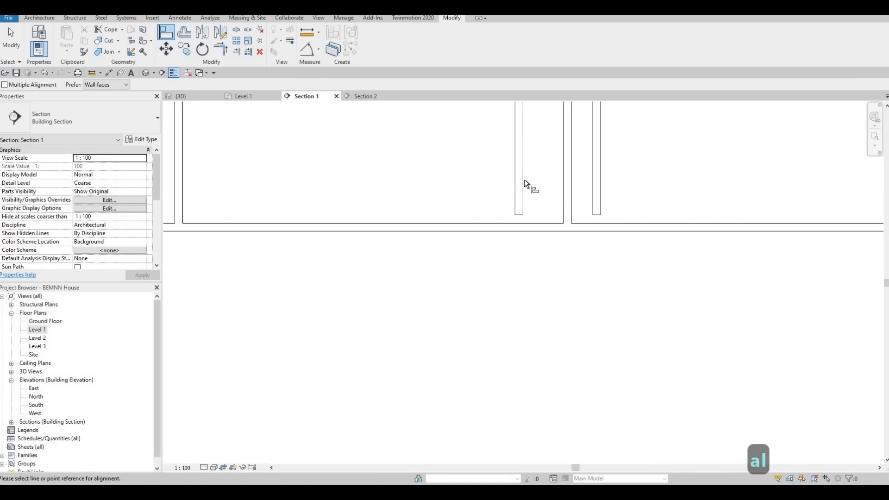
key("Tab")
key("Tab")
key("Tab")
key("Tab")
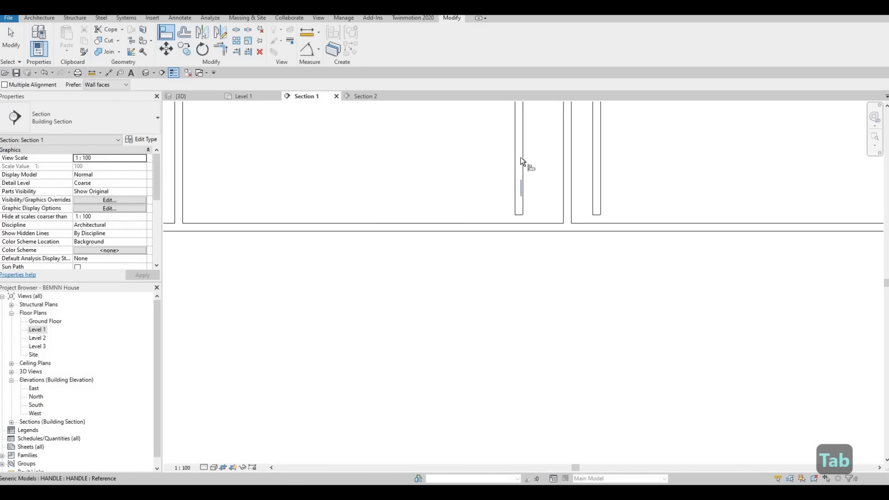
left_click(517, 170)
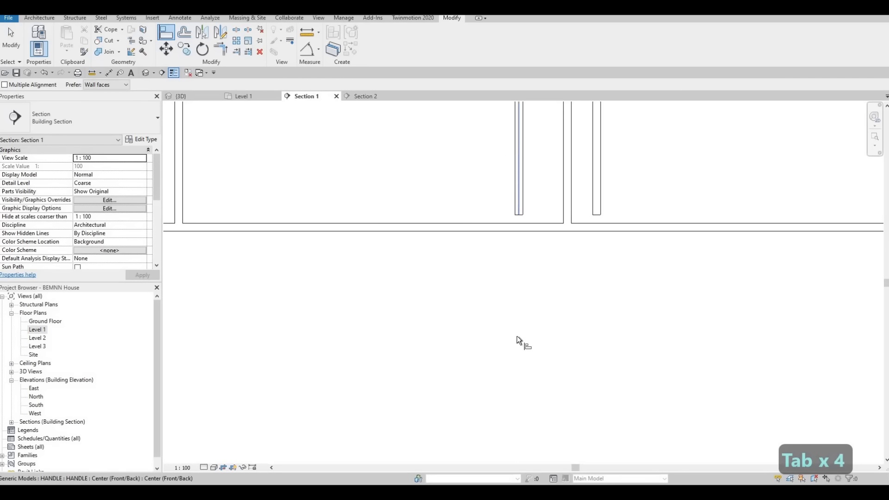
scroll(515, 175, "down", 4)
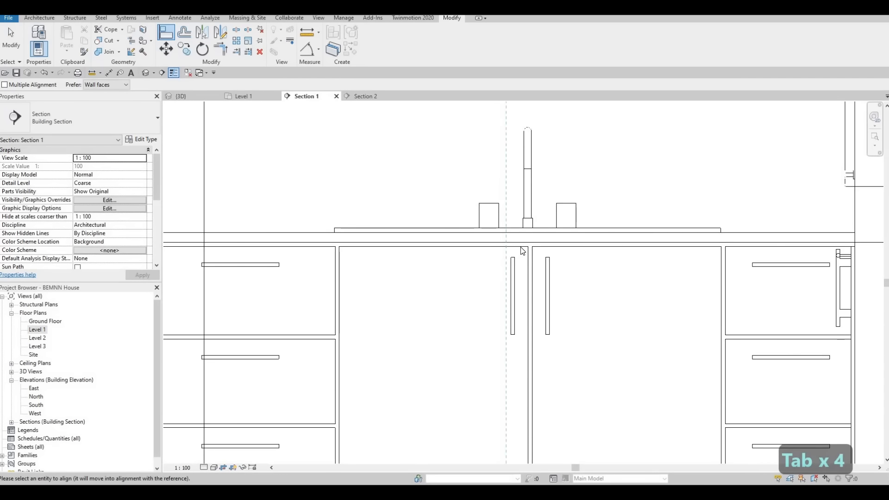
key("Escape")
key("Escape")
Align the centre of the left upper handle above the sink with the left sink door's handle below
key("a")
key("l")
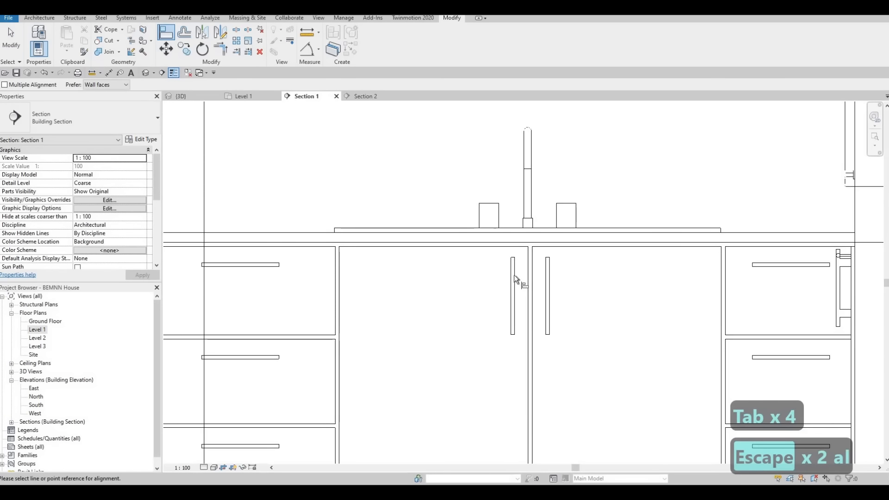
left_click(514, 276)
scroll(493, 143, "down", 2)
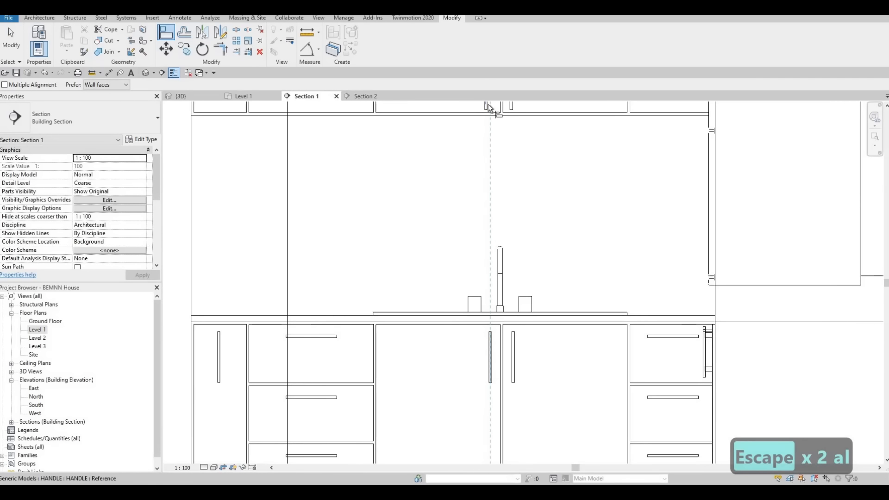
left_click(487, 107)
scroll(487, 107, "up", 3)
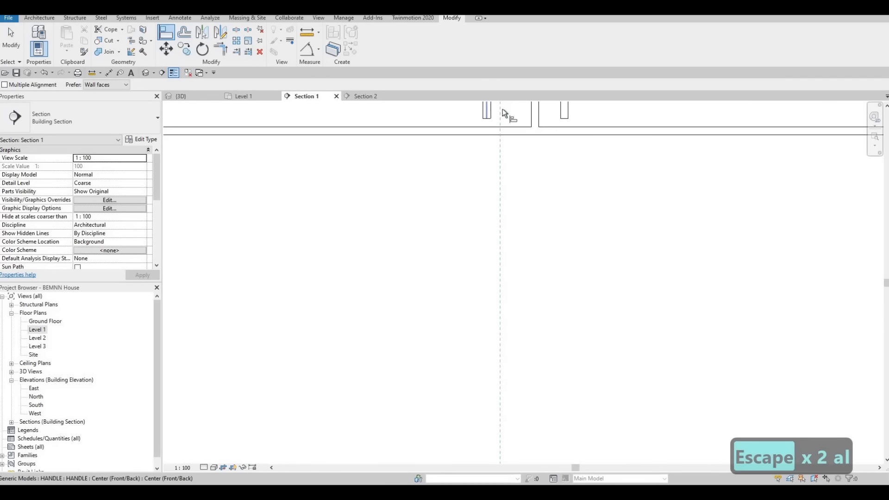
scroll(540, 396, "down", 2)
scroll(543, 393, "up", 2)
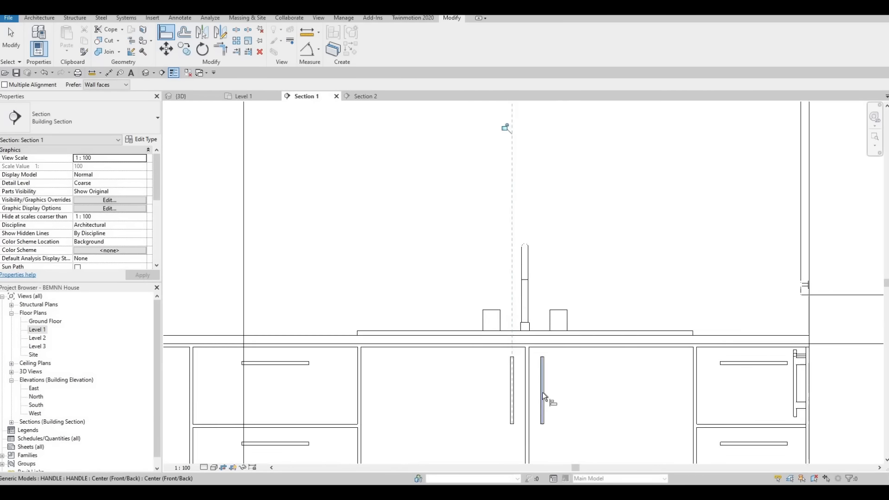
Align the centre of the right upper handle above the sink with the right sink door's handle below
left_click(543, 393)
scroll(542, 377, "down", 4)
scroll(538, 235, "up", 2)
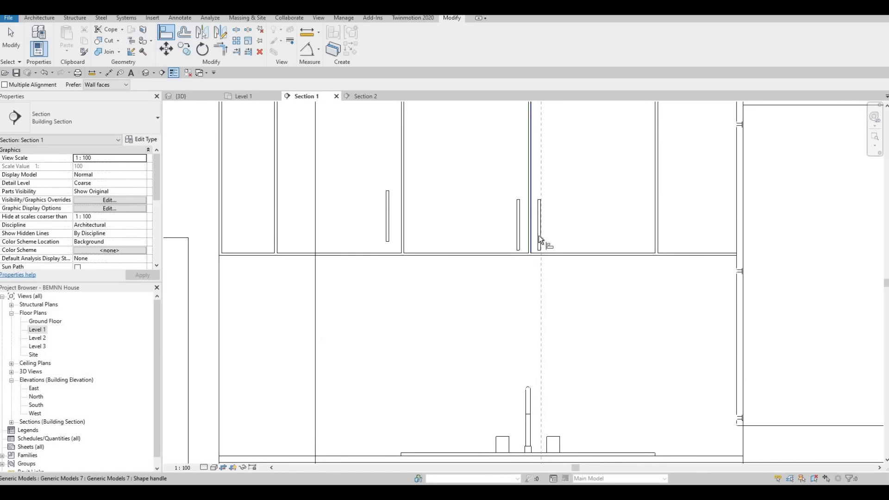
left_click(541, 235)
key("Escape")
key("Escape")
key("Escape")
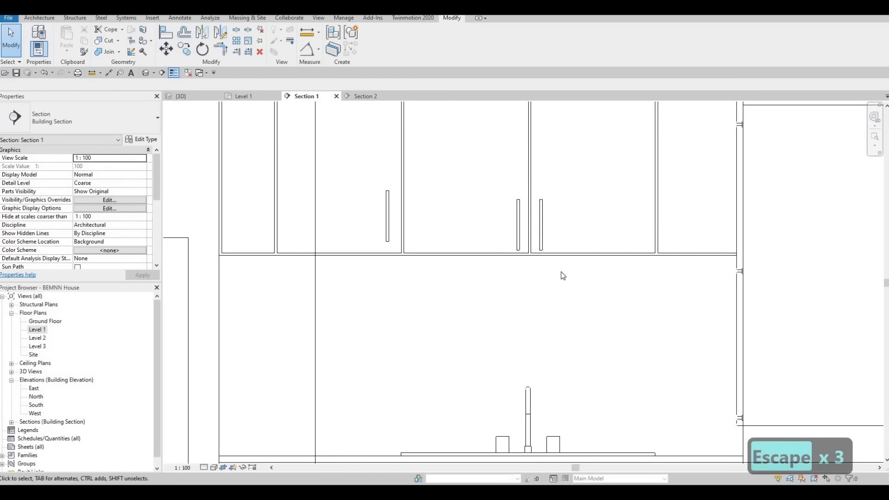
Nudge the two upper handles above the sink upward together by three increments
left_click_drag(484, 182, 562, 272)
key("Up")
key("Up")
key("Up")
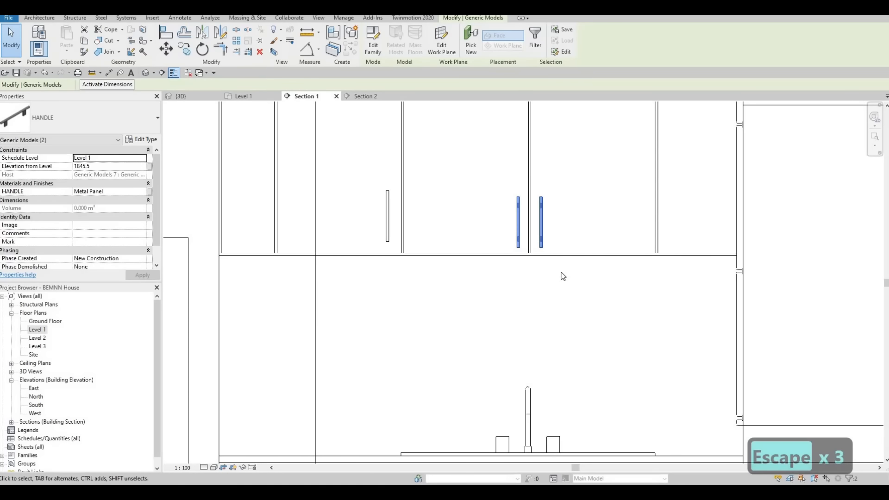
key("Escape")
key("Escape")
key("Escape")
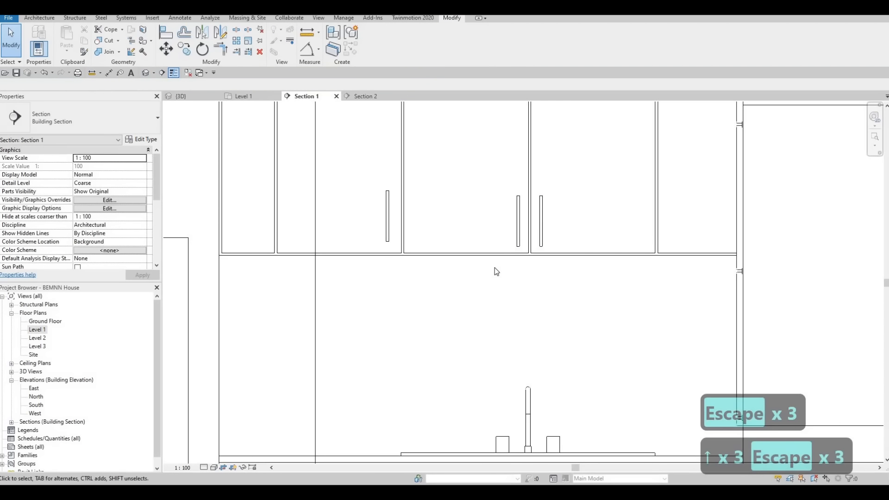
Align the lower end of the original upper cabinet handle with the lower end of the handles above the sink
key("a")
key("l")
scroll(525, 245, "up", 2)
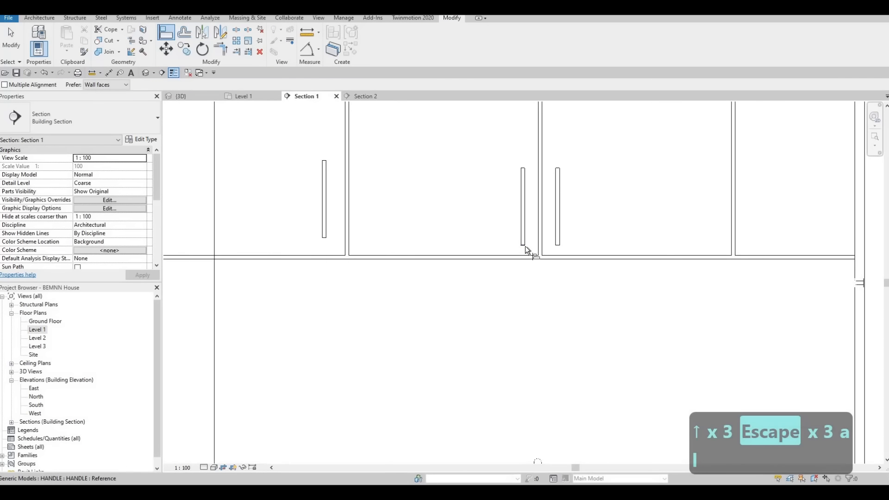
left_click(525, 246)
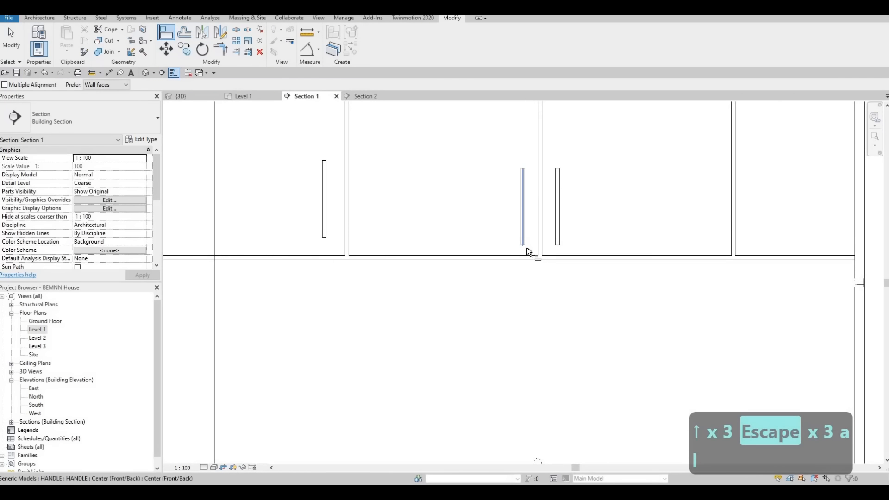
left_click(324, 238)
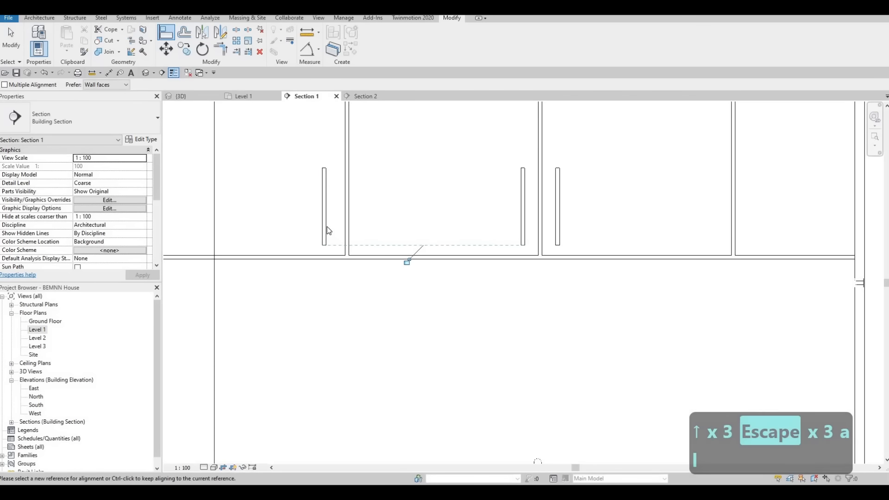
key("Escape")
key("Escape")
Reference the original upper handle's temporary dimension to its door's nearest vertical edge and set the distance to 40 mm
left_click(337, 244)
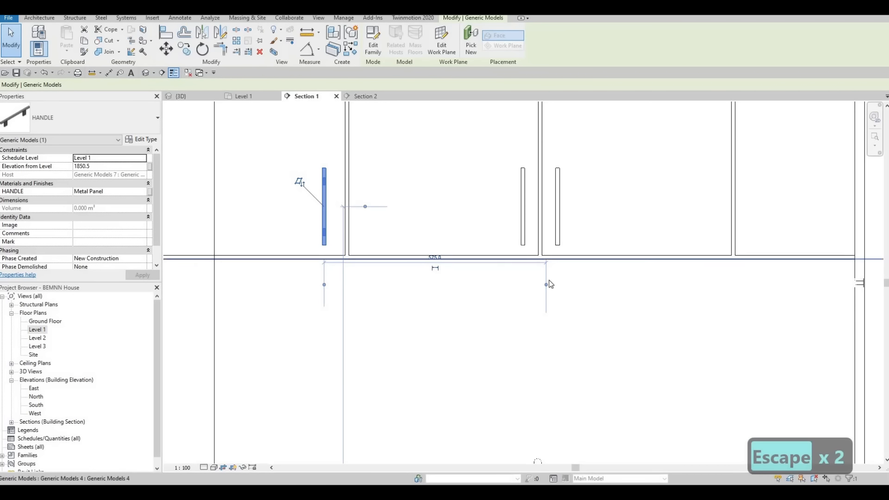
left_click_drag(346, 226, 345, 226)
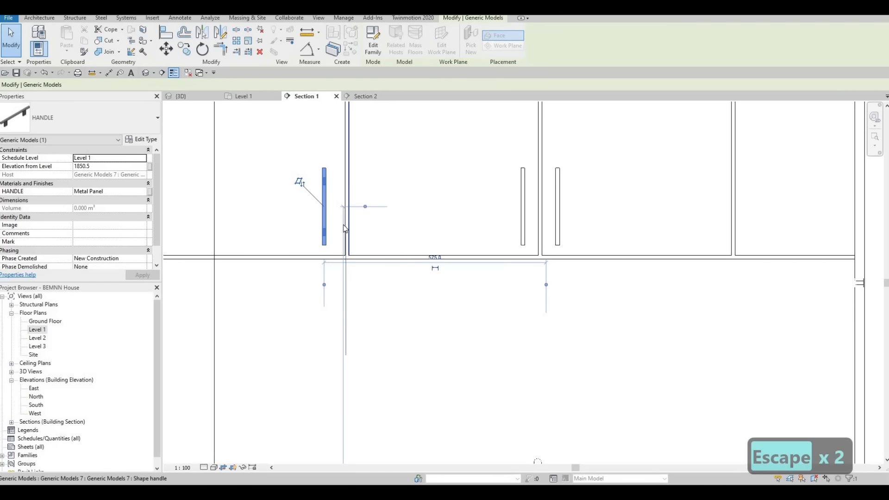
left_click(335, 257)
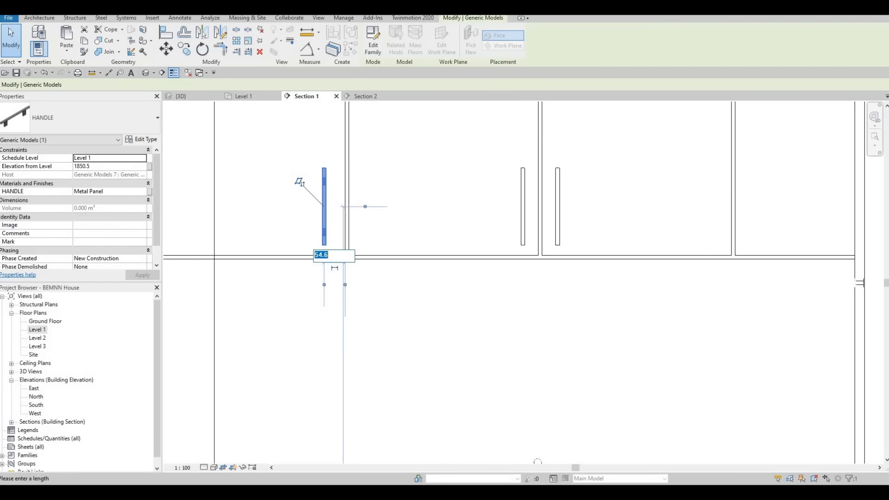
type("40")
key("Return")
key("Escape")
key("Escape")
key("Escape")
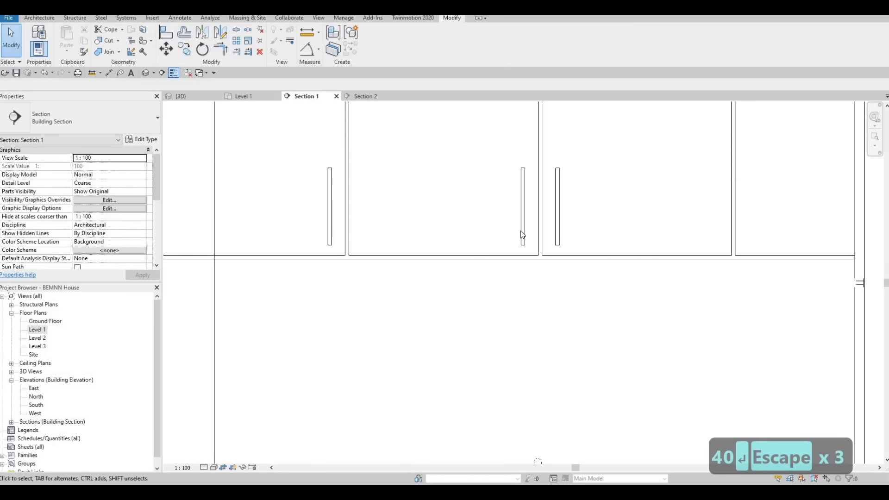
Copy the right upper handle above the sink to the rightmost upper door, using the lower corners of the two doors as move points
scroll(476, 208, "down", 2)
scroll(476, 208, "down", 2)
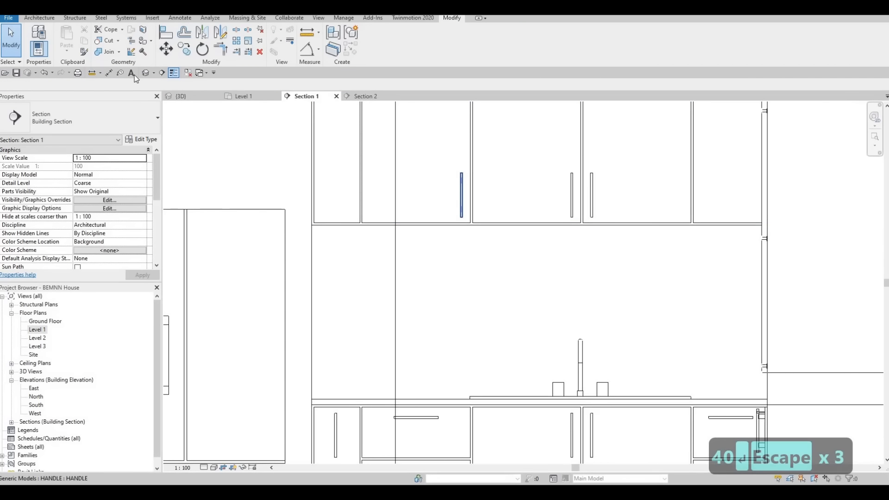
left_click(461, 194)
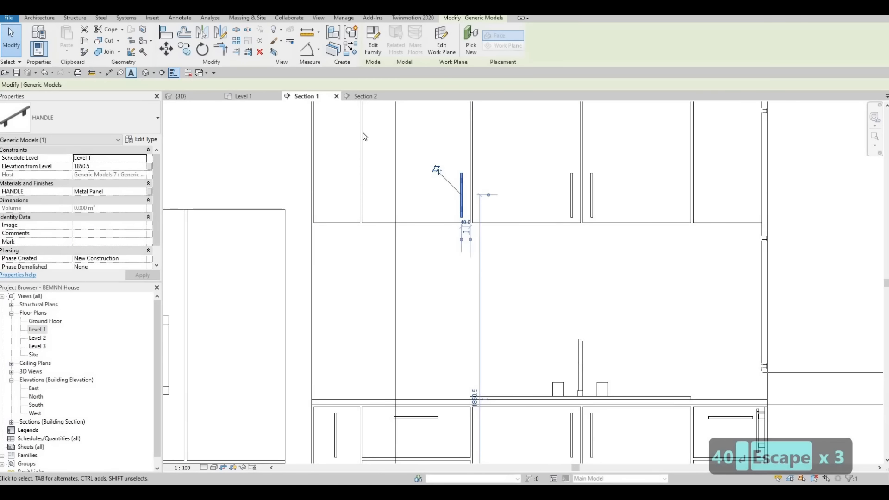
key("Escape")
left_click(592, 194)
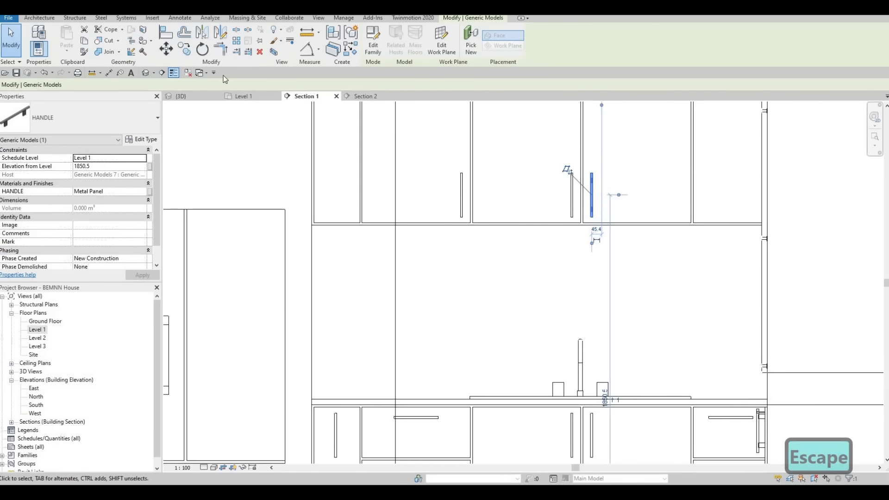
scroll(620, 236, "up", 4)
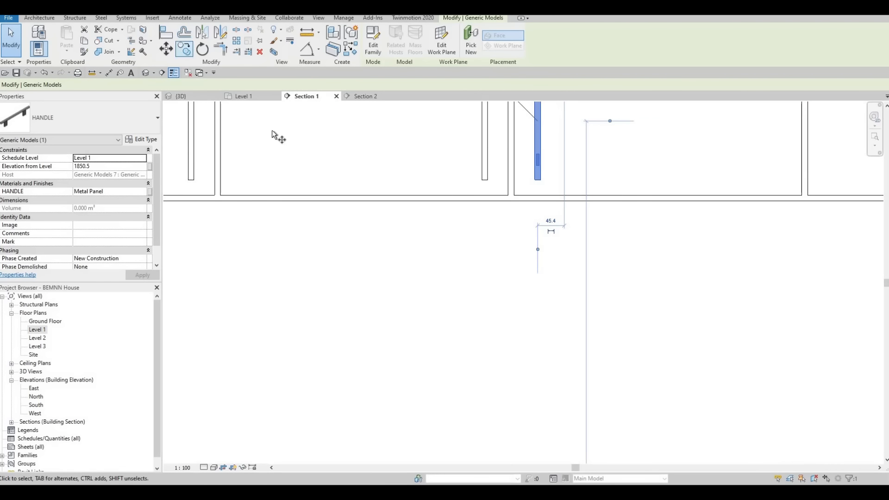
left_click(514, 195)
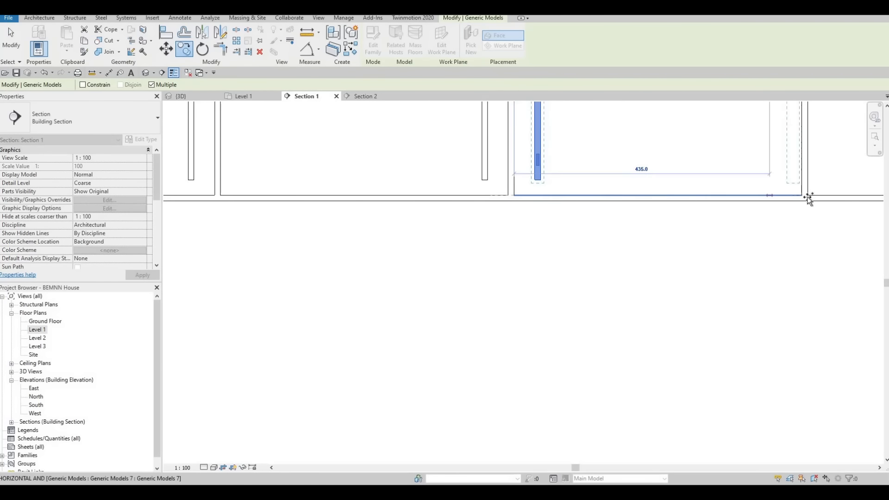
scroll(561, 222, "down", 3)
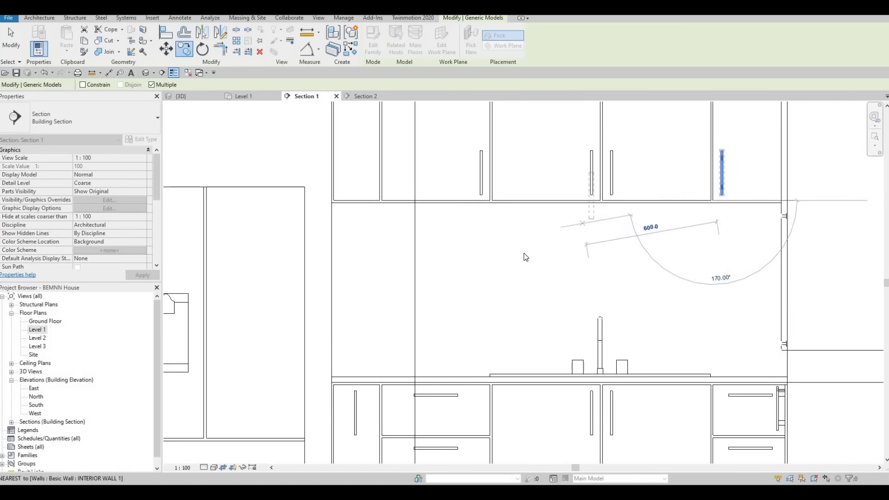
scroll(524, 255, "down", 2)
key("Escape")
key("Escape")
Copy the original upper cabinet handle onto the narrow upper door beside the fridge
scroll(542, 211, "up", 4)
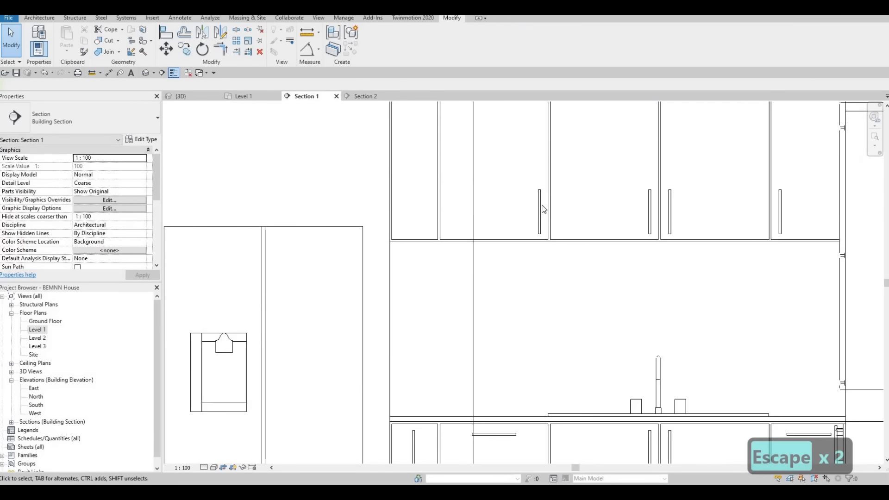
left_click(530, 216)
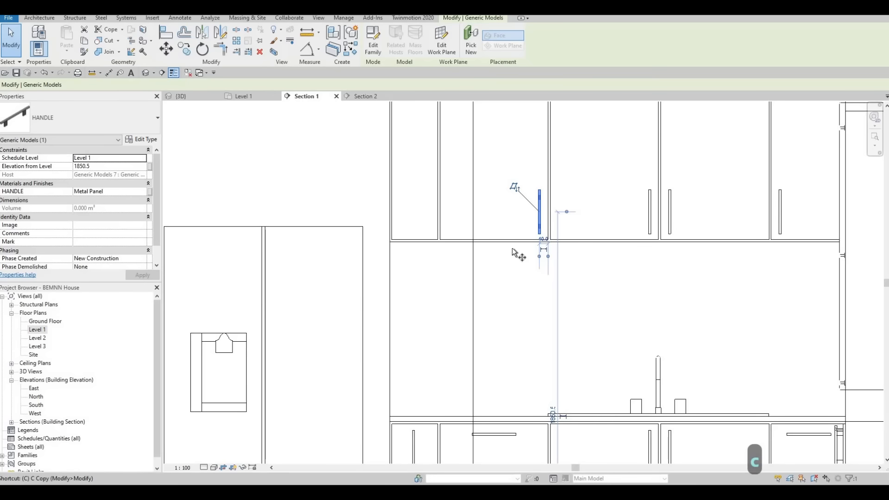
key("c")
key("o")
left_click(524, 223)
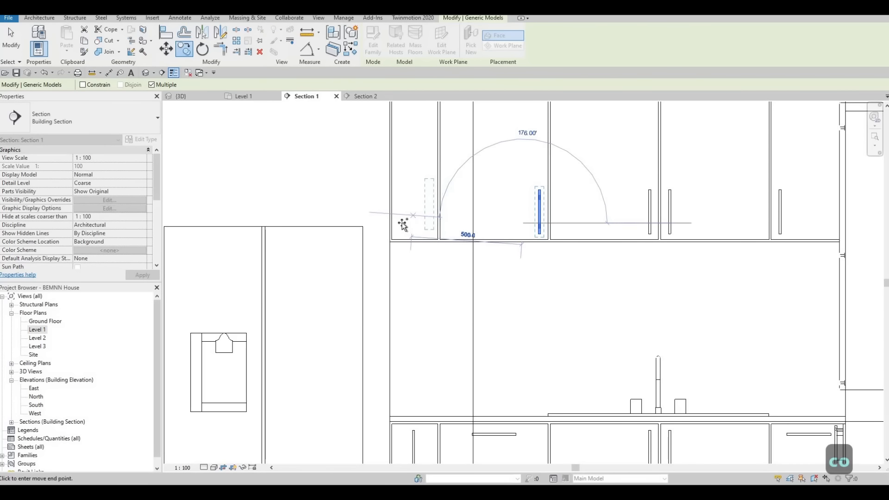
left_click(410, 236)
key("Escape")
key("Escape")
key("Escape")
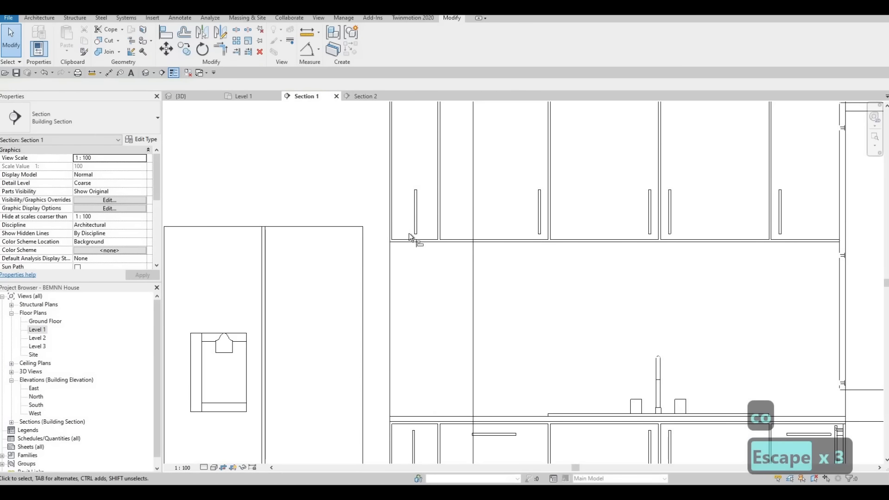
Align the centre of the narrow upper door's handle with the handle of the narrow lower door beneath it
key("a")
key("l")
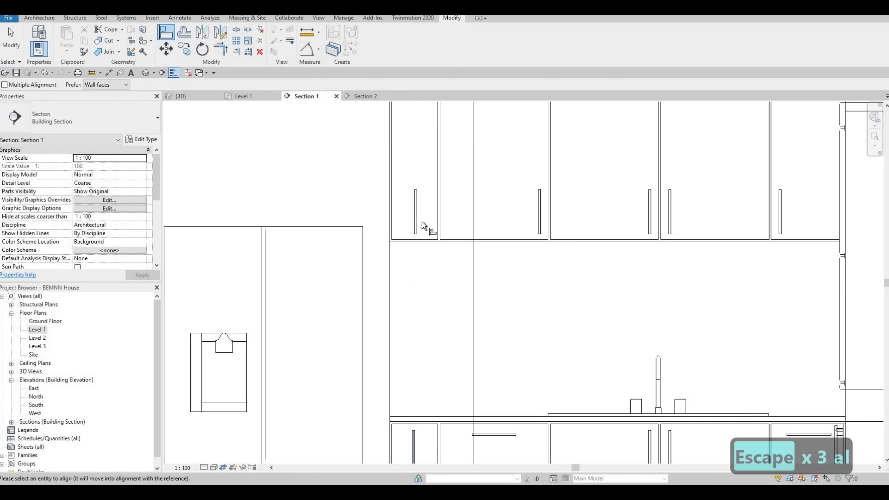
left_click(417, 217)
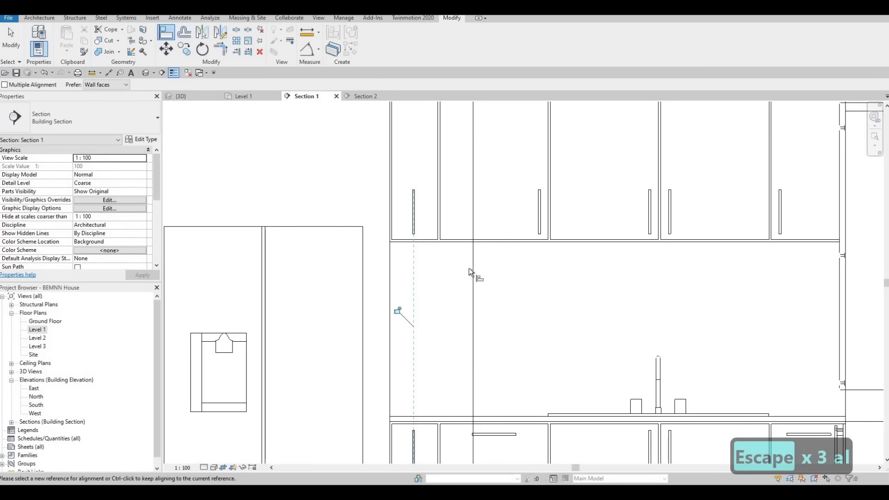
scroll(470, 271, "down", 2)
key("Escape")
key("Escape")
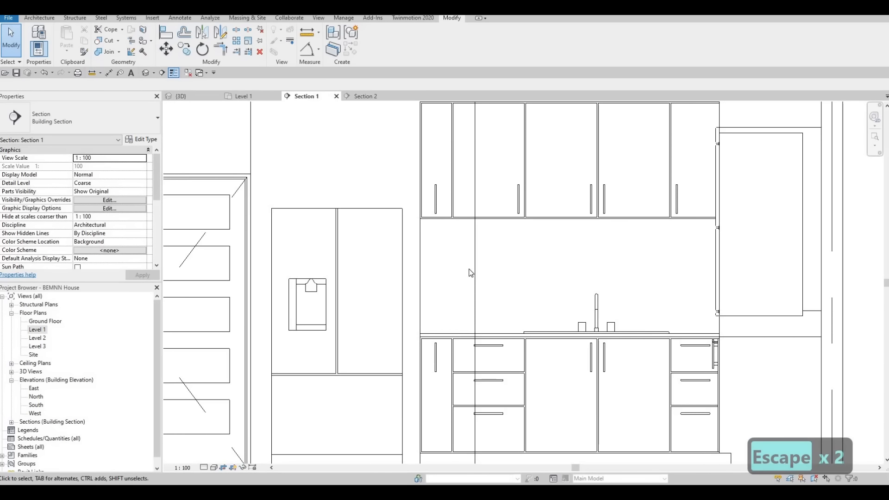
key("Escape")
key("Escape")
Open the Section 2 view at the upper cabinet handle beside the ovens
left_click(362, 97)
scroll(490, 319, "up", 4)
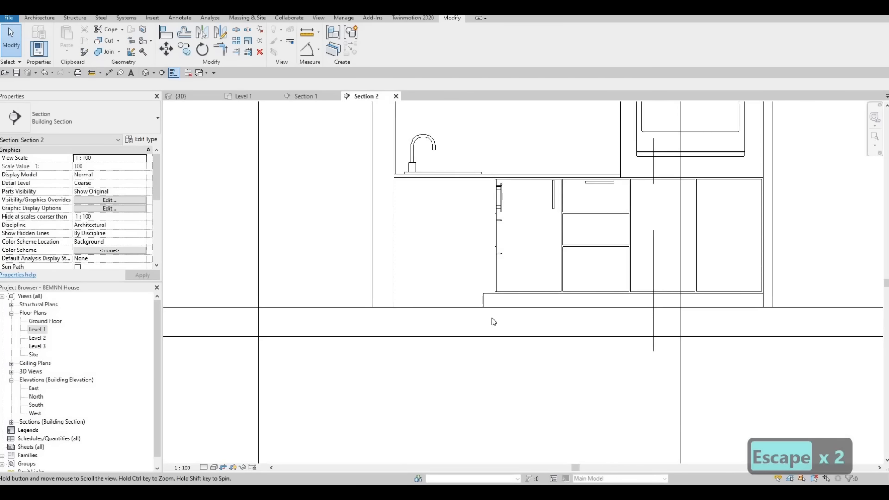
scroll(463, 254, "up", 1)
scroll(439, 227, "up", 3)
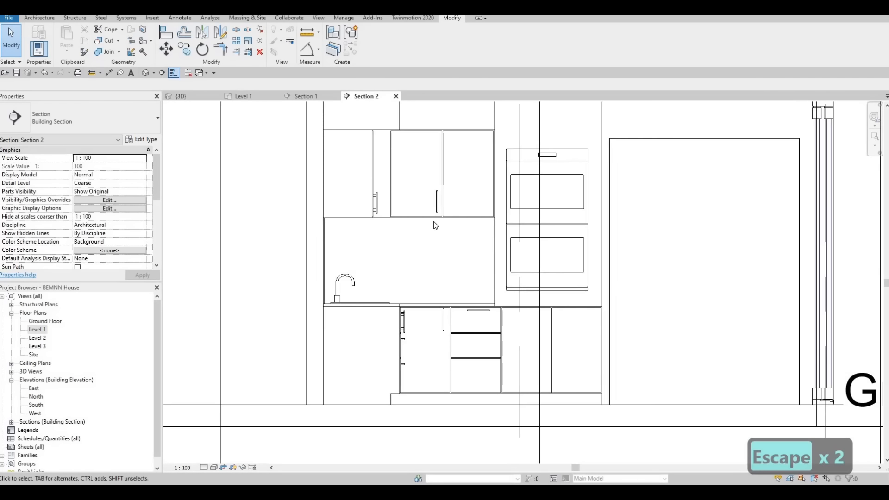
scroll(428, 191, "up", 1)
middle_click_drag(428, 189, 433, 235)
scroll(431, 241, "down", 1)
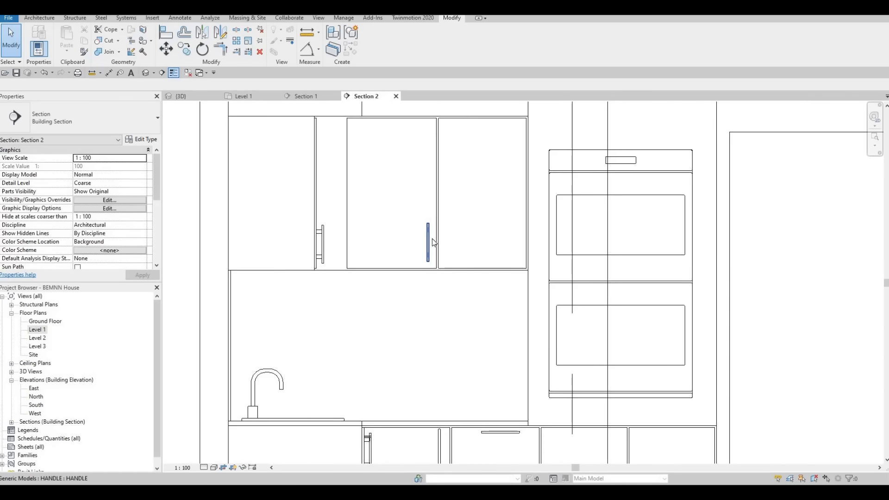
Reference the upper handle's temporary dimension to its own door's nearest vertical edge and set the distance to 40 mm
left_click(429, 251)
scroll(429, 251, "up", 2)
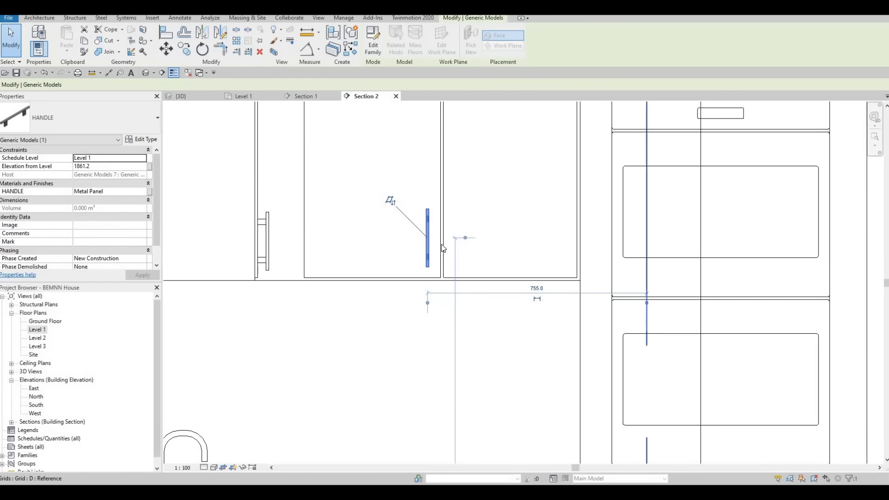
scroll(444, 255, "up", 2)
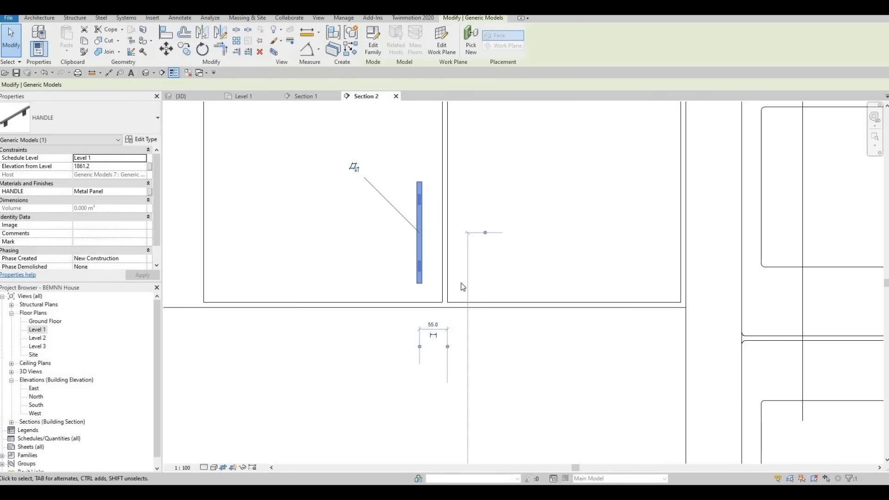
left_click(444, 273)
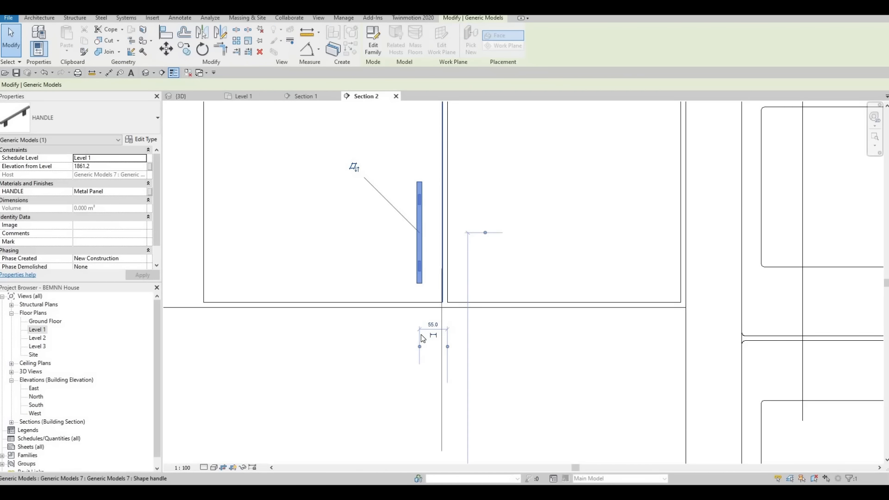
left_click(431, 325)
type("40")
key("Return")
key("Escape")
key("Escape")
key("Escape")
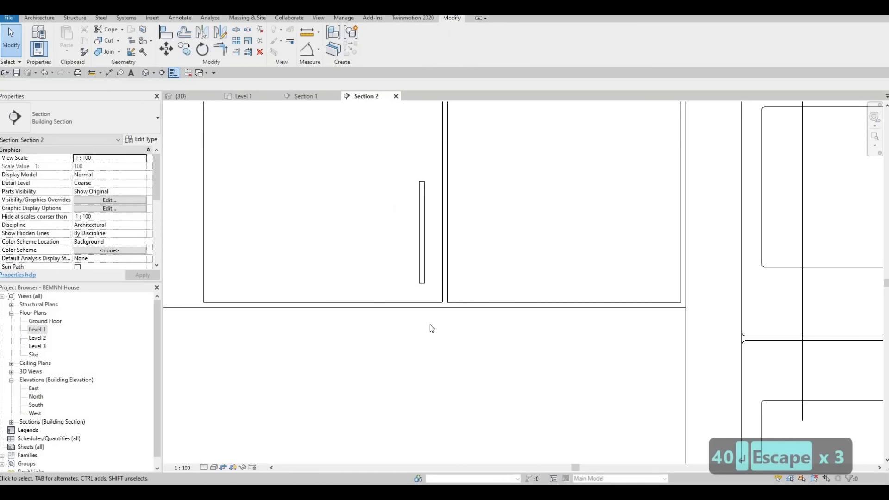
Align the lower end of the front-facing upper handle with the lower end of the adjacent cabinet handle seen side-on
key("a")
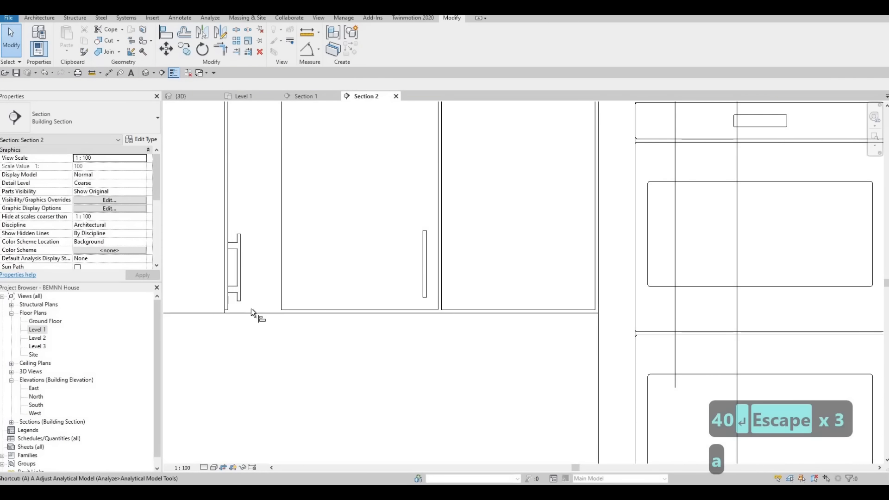
key("l")
scroll(273, 311, "up", 2)
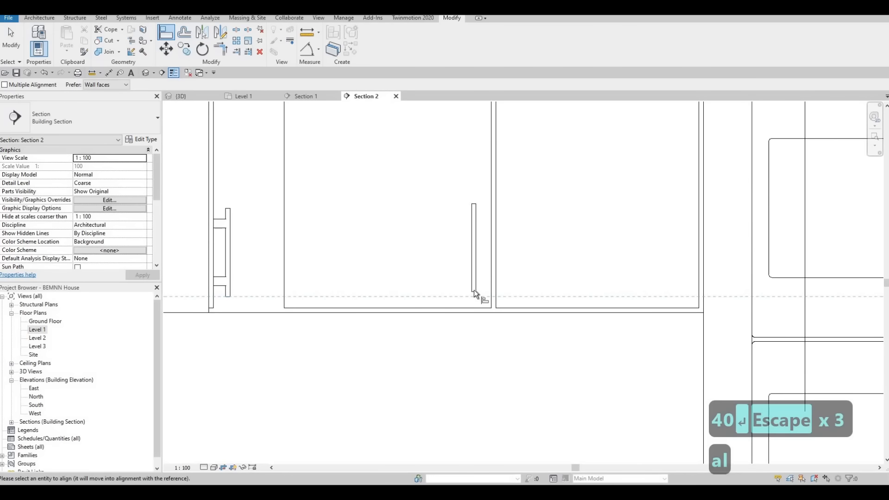
left_click(474, 291)
key("Escape")
key("Escape")
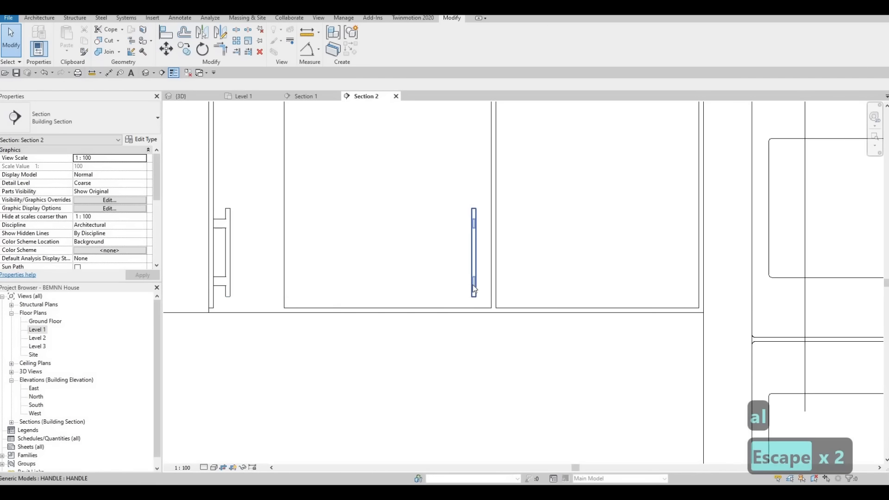
Mirror a copy of the upper handle onto the adjacent door about a vertical axis centred in the gap between the doors
left_click(474, 246)
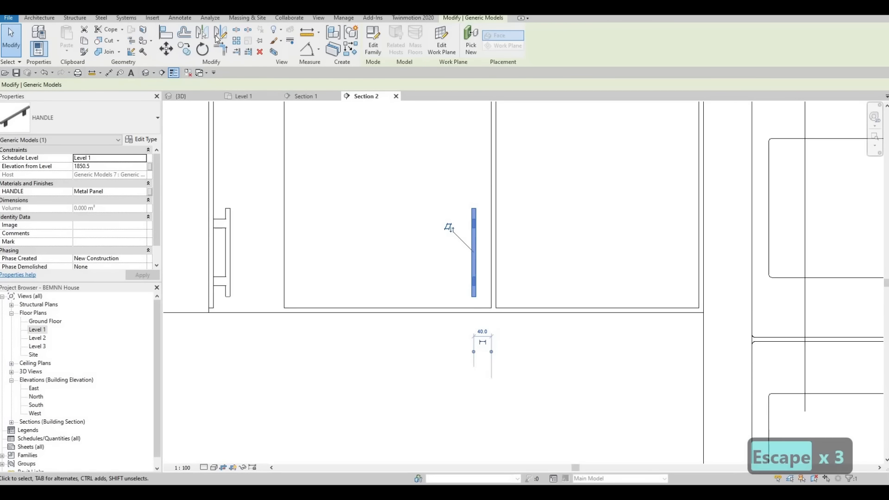
key("d")
key("m")
scroll(491, 286, "up", 4)
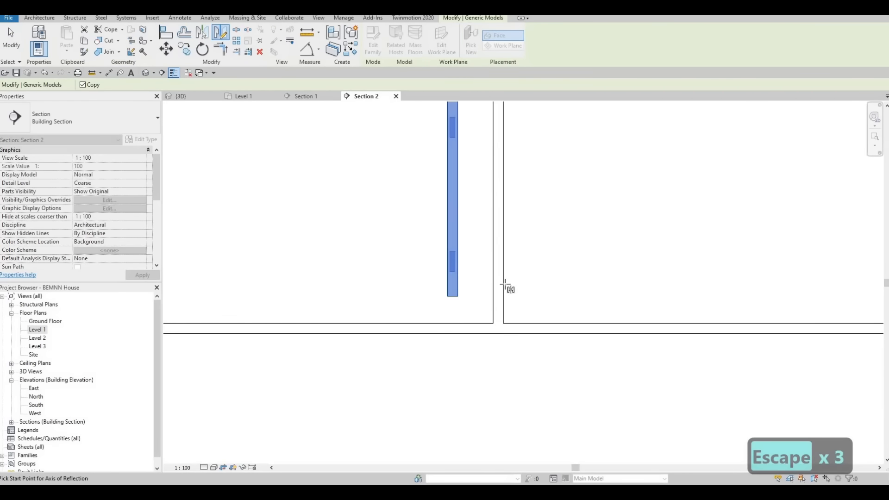
left_click(499, 334)
left_click(506, 284)
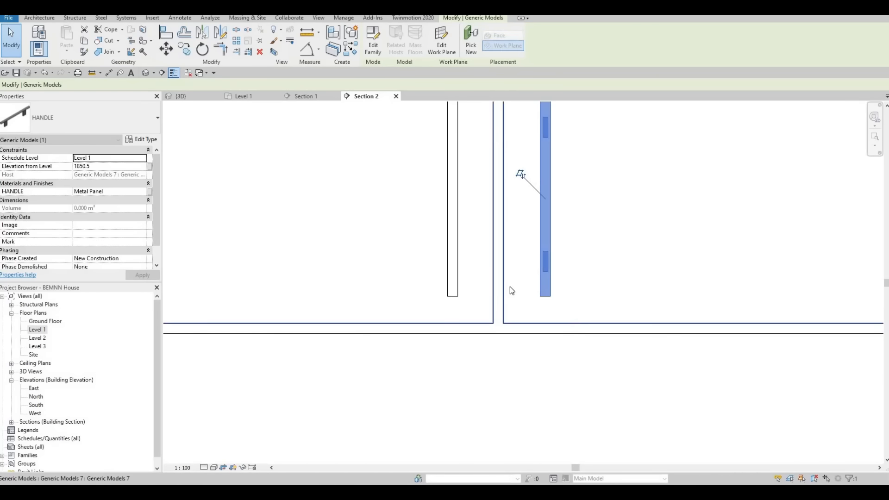
key("Escape")
scroll(510, 287, "down", 2)
middle_click_drag(509, 287, 523, 190)
key("Escape")
Align the top drawer's handle vertically with the centre of the top drawer handle seen end-on along the adjoining cabinet run
scroll(509, 209, "down", 5)
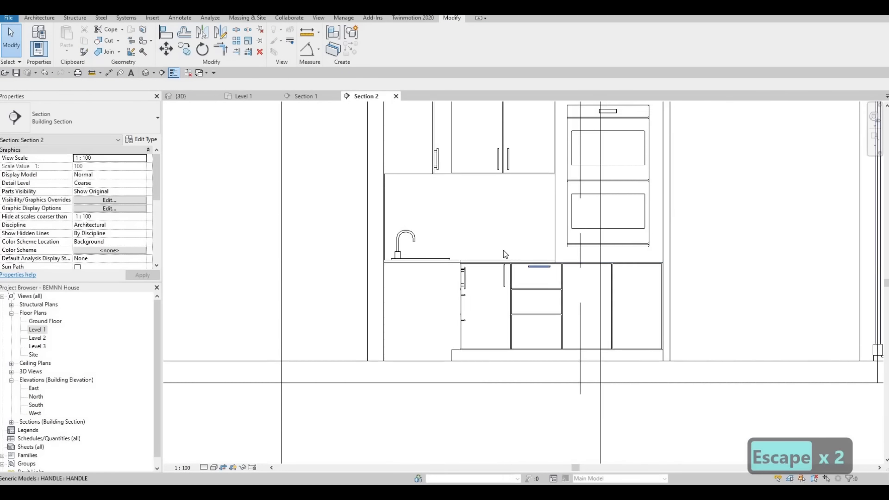
scroll(498, 249, "up", 4)
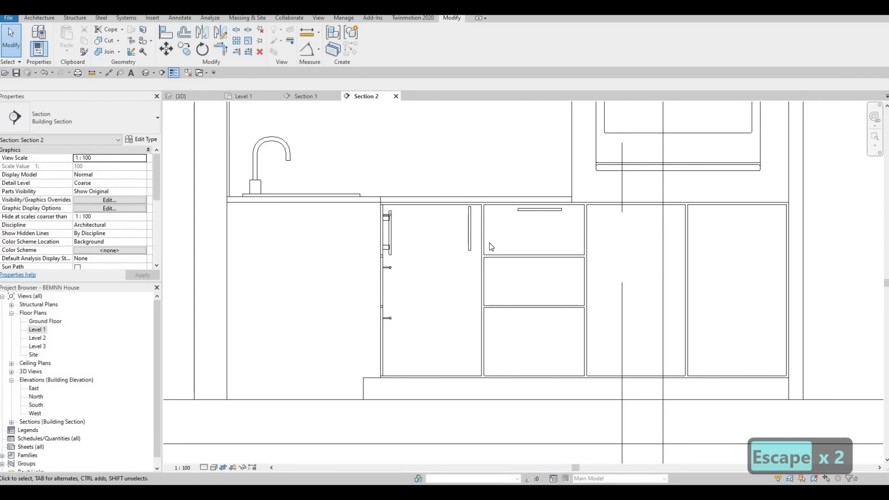
scroll(536, 227, "up", 2)
key("Escape")
left_click(558, 208)
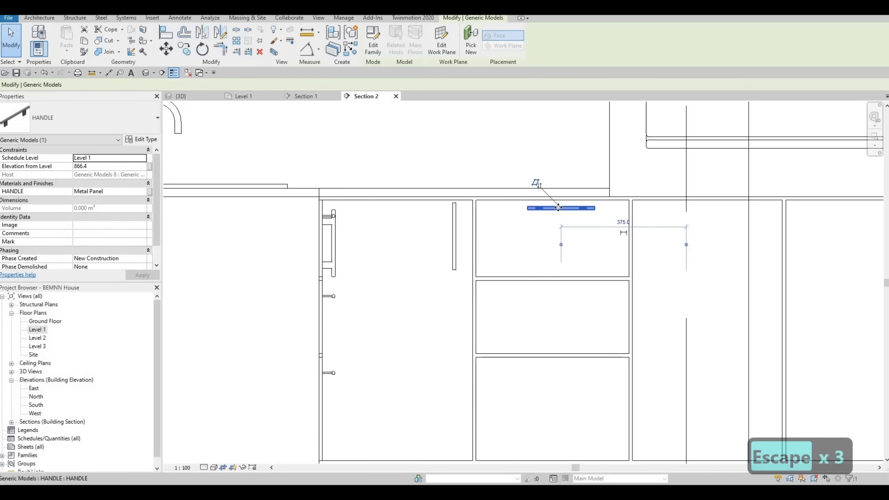
key("a")
key("l")
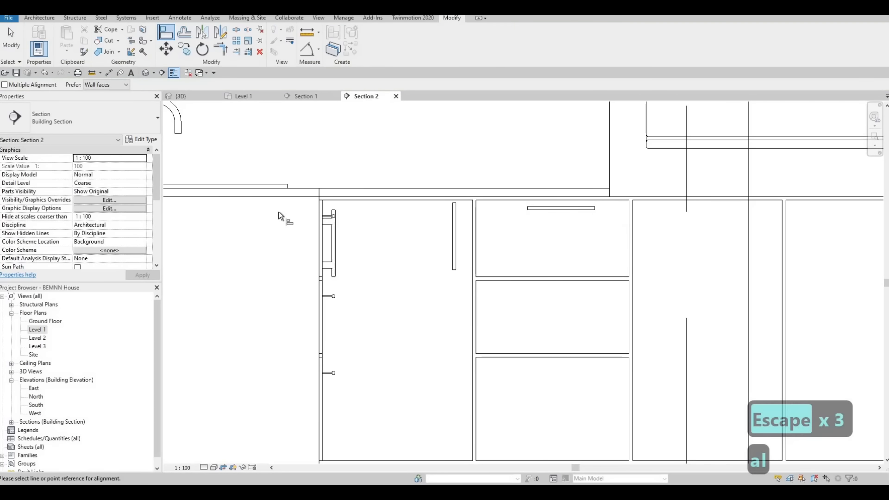
scroll(287, 217, "up", 5)
scroll(661, 213, "down", 3)
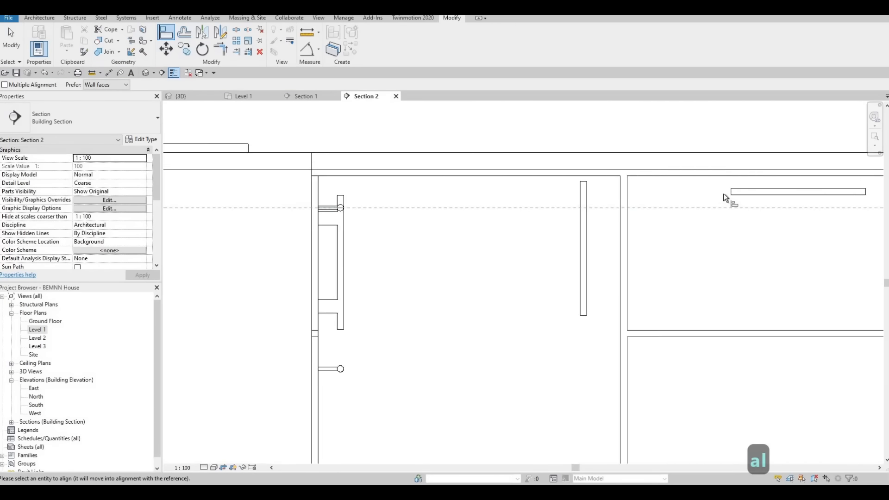
left_click(699, 207)
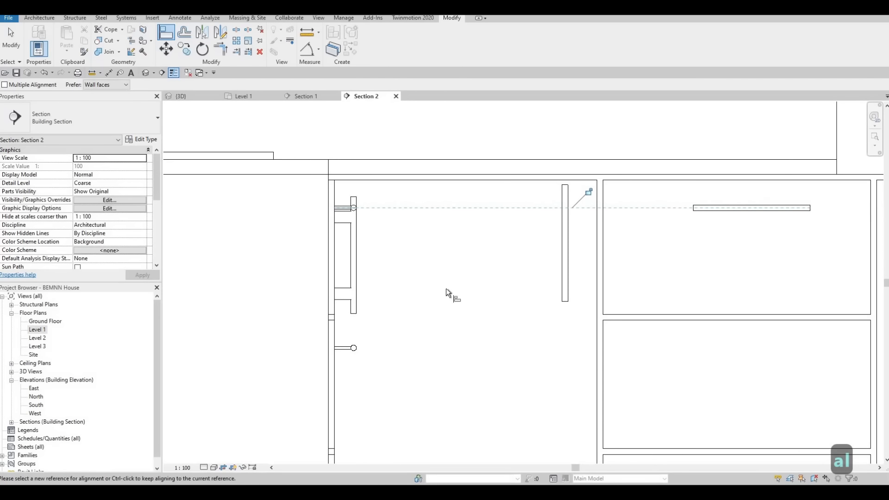
scroll(446, 288, "down", 2)
key("Escape")
key("Escape")
Move the top drawer's handle from its midpoint to the midpoint of its drawer front's upper edge
left_click(595, 218)
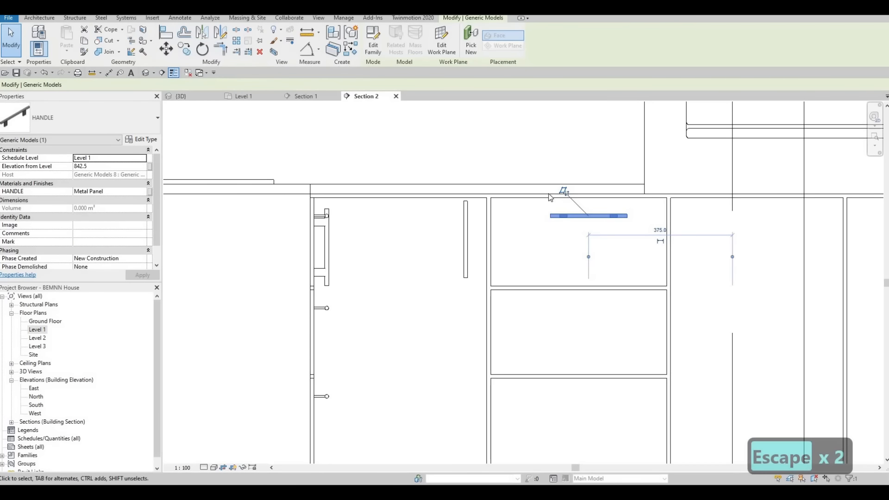
left_click(165, 49)
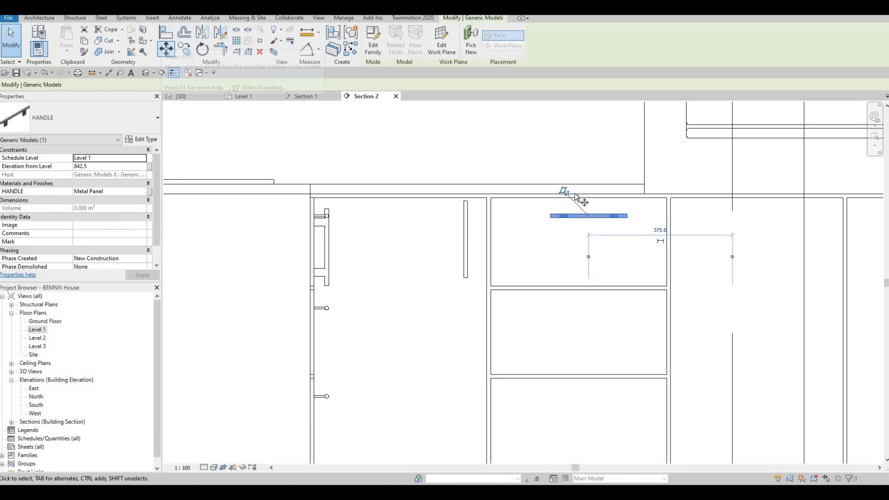
left_click(588, 215)
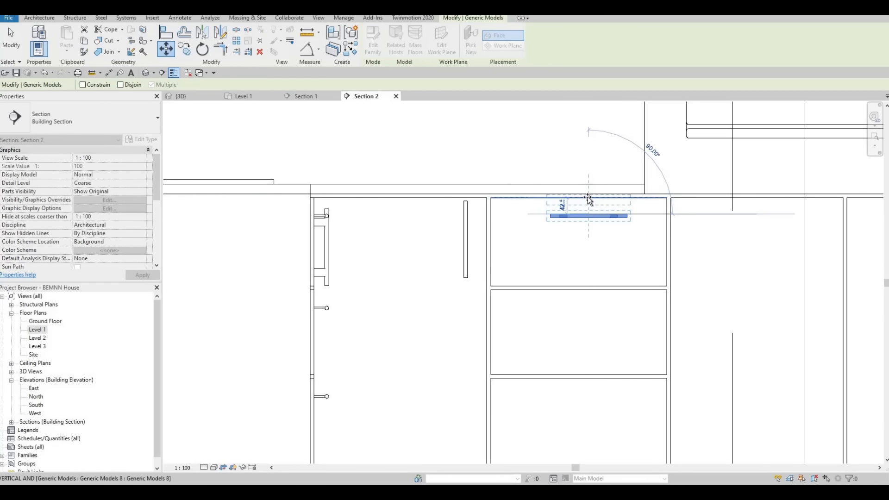
left_click(579, 200)
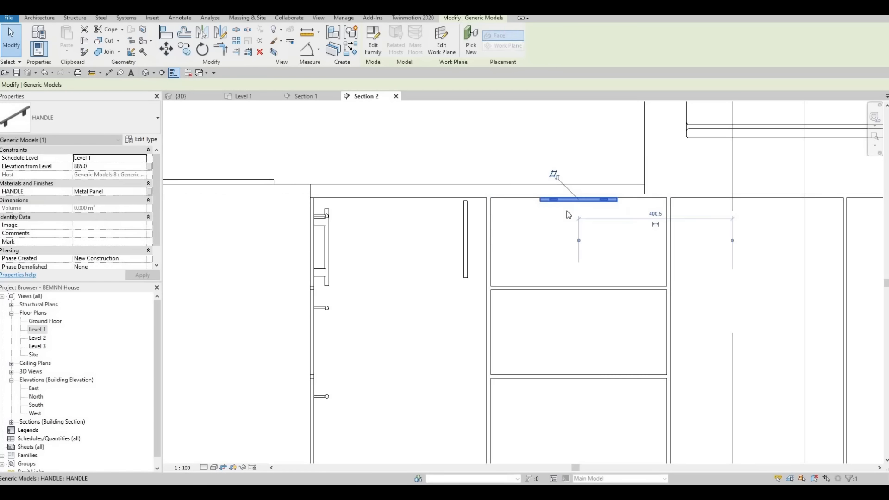
Align the centred top drawer handle in height with the centre of the adjoining run's top drawer handle seen end-on
key("Escape")
key("Escape")
key("a")
key("l")
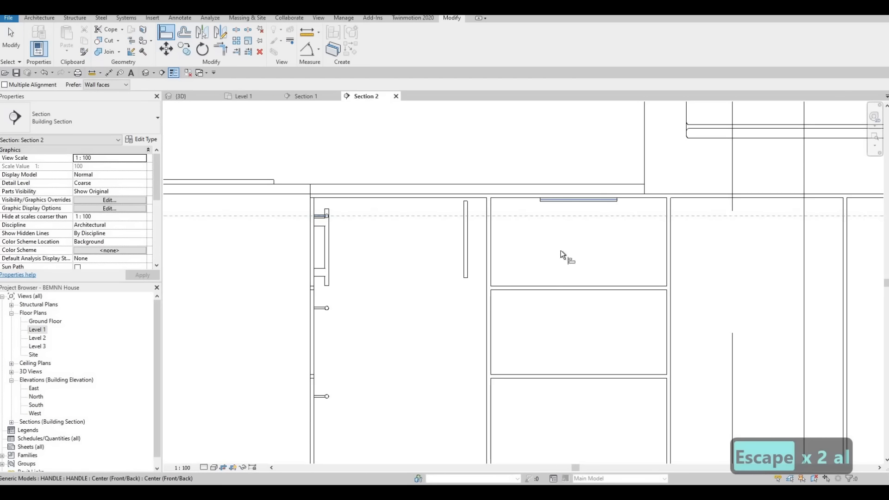
left_click(565, 201)
key("Escape")
key("Escape")
key("Escape")
Copy the top drawer's handle onto the two drawer fronts below, using the fronts' matching upper corners as reference points
left_click(574, 217)
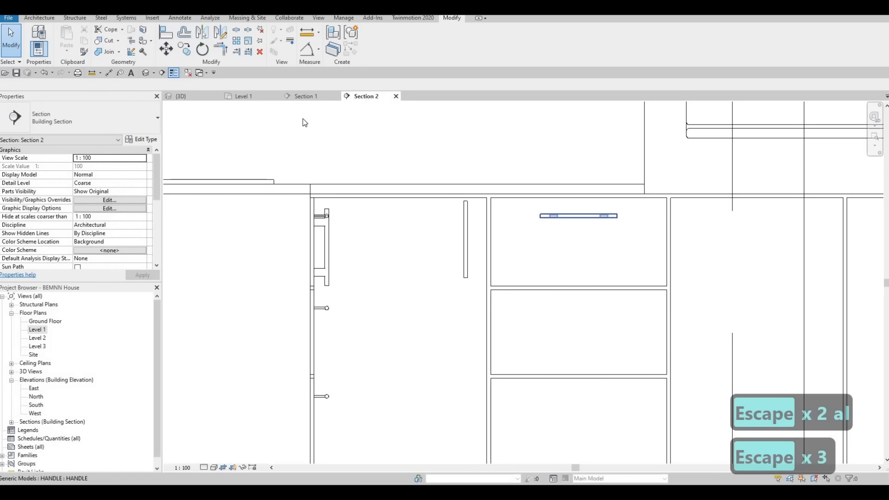
left_click(492, 200)
left_click(492, 292)
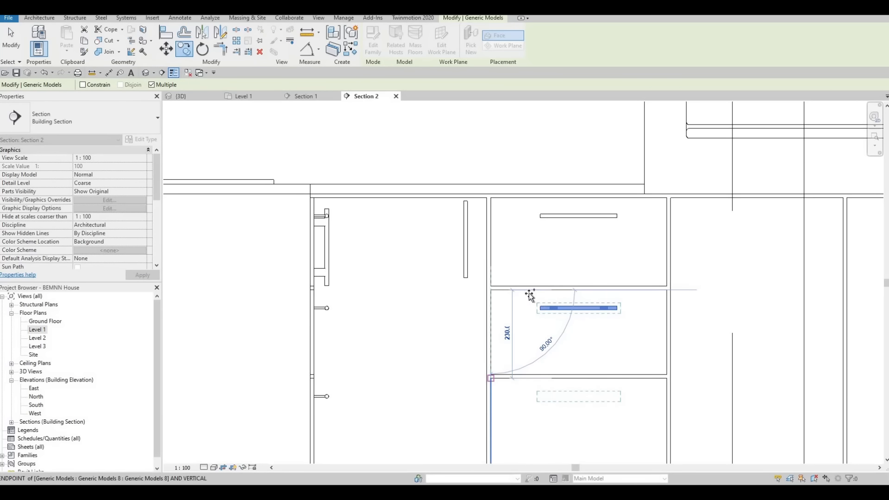
scroll(539, 297, "down", 3)
middle_click_drag(589, 312, 498, 268)
scroll(497, 268, "up", 4)
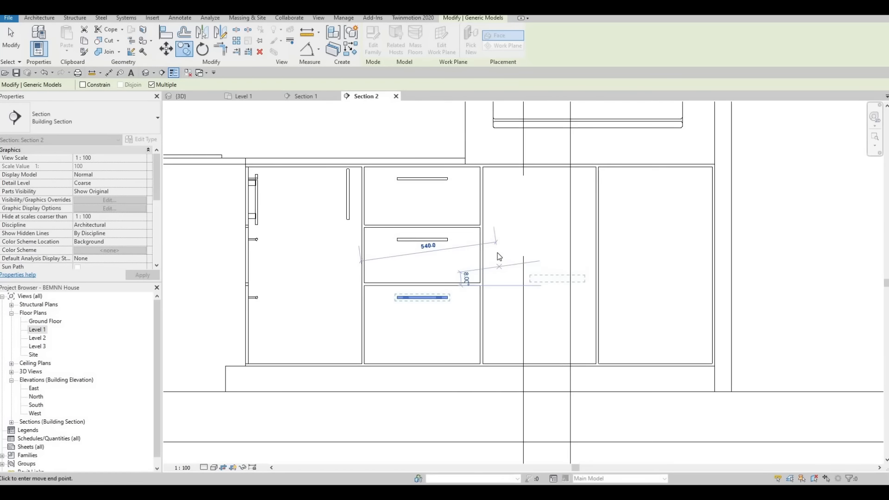
key("Escape")
key("Escape")
Align the upper end of the lower corner door's vertical handle with the upper end of the adjacent handle seen side-on
scroll(505, 258, "down", 3)
middle_click_drag(397, 207, 429, 209)
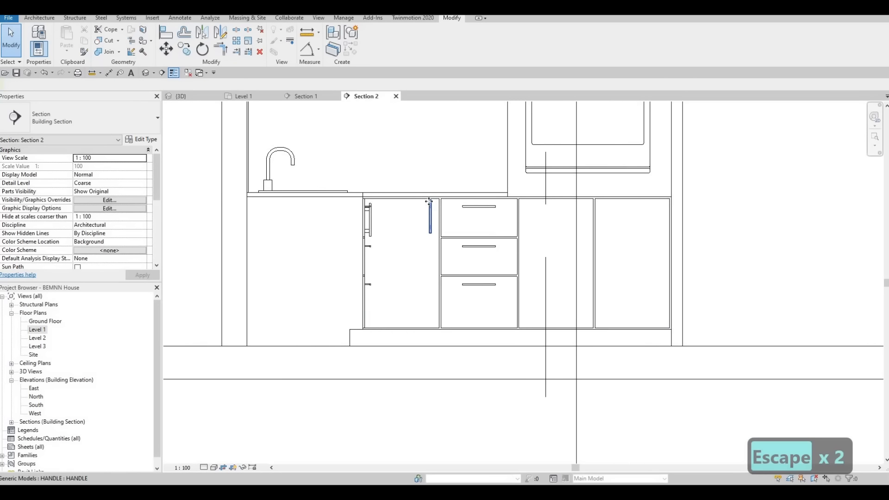
left_click(430, 212)
scroll(426, 211, "up", 4)
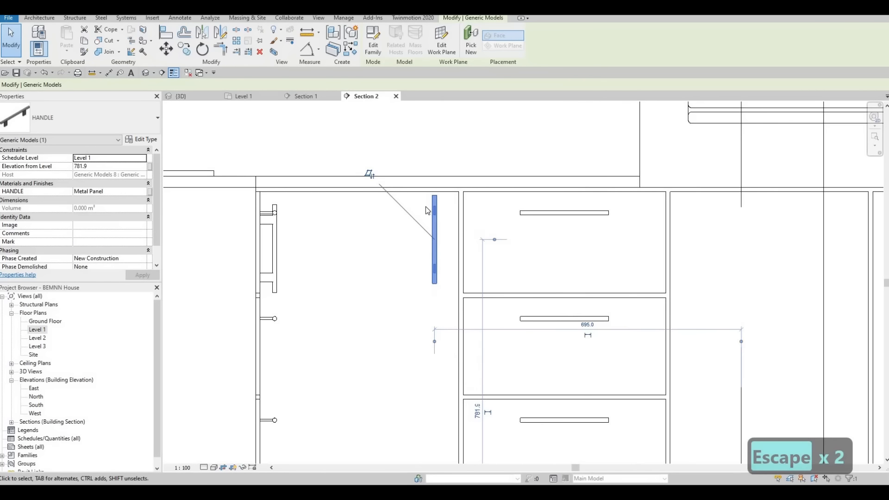
key("a")
key("l")
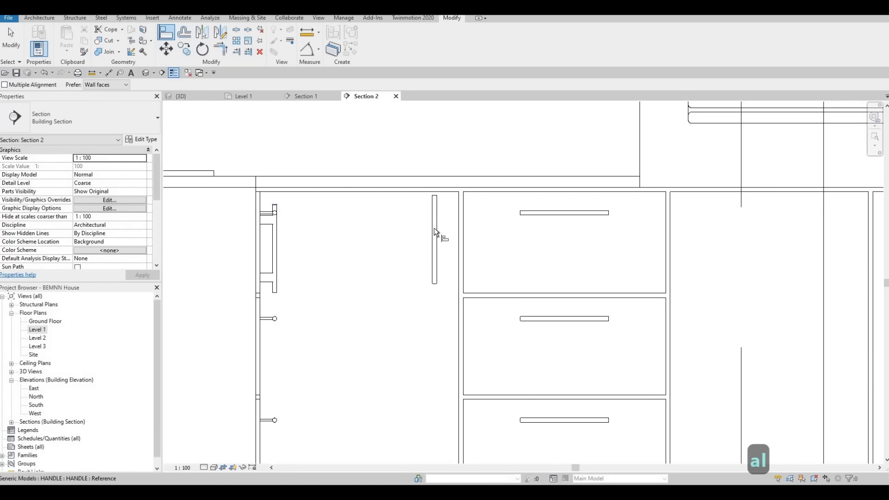
left_click(435, 204)
left_click(436, 201)
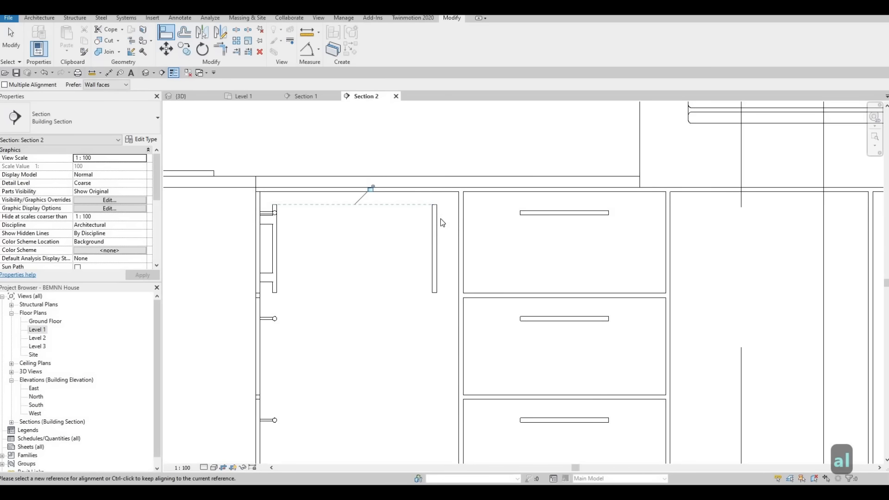
key("Escape")
key("Escape")
Reference the lower door handle's temporary dimension to its door's edge beside the drawers and set the distance to 40 mm
left_click(436, 228)
key("Escape")
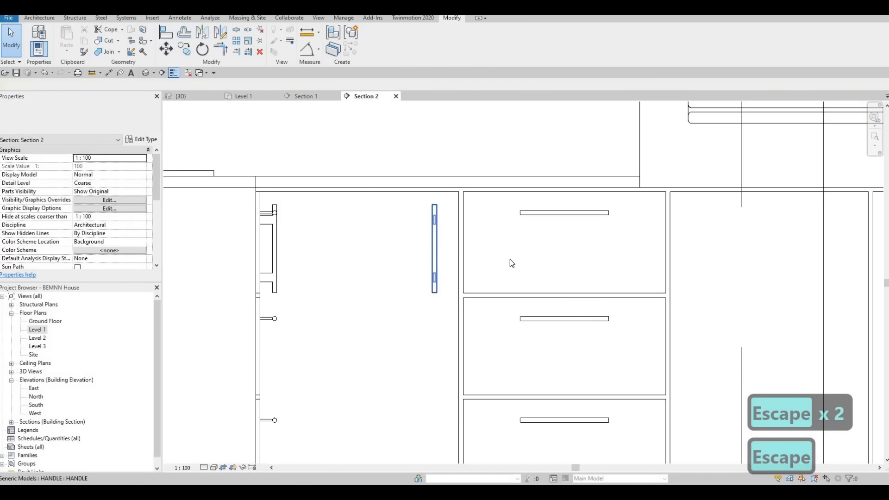
left_click(436, 228)
left_click_drag(477, 270, 459, 273)
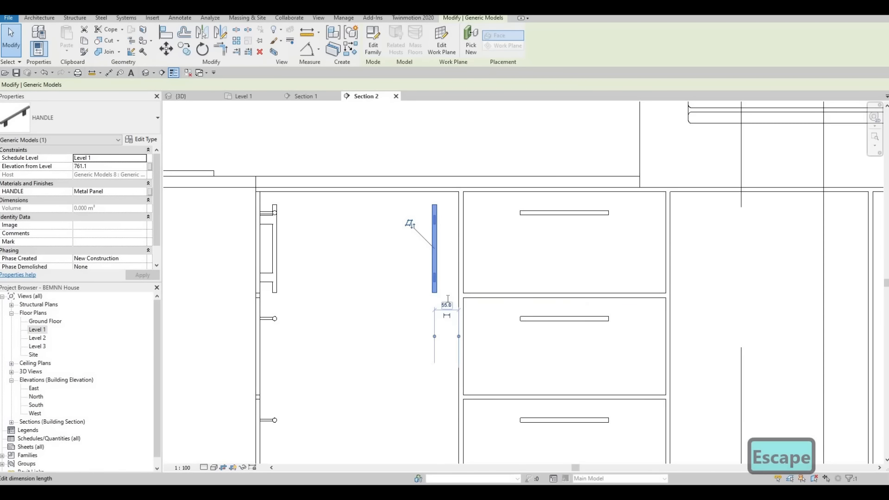
left_click(447, 304)
type("40")
key("Return")
key("Escape")
key("Escape")
key("Escape")
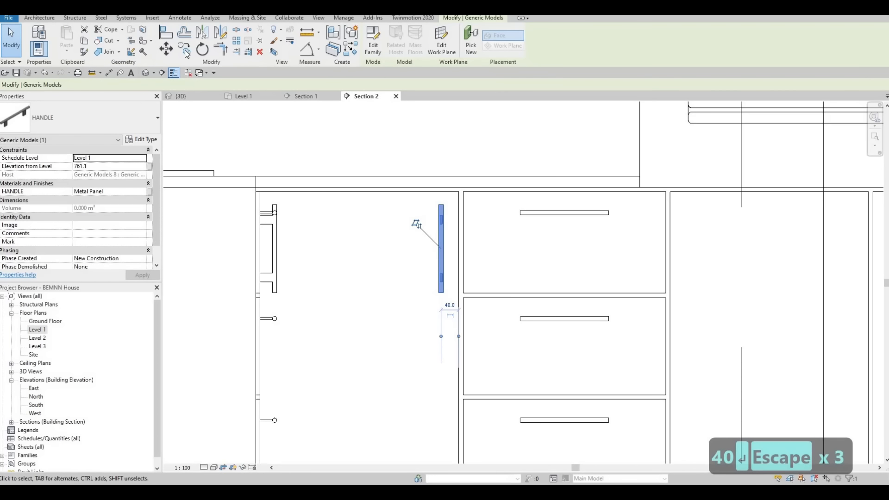
Copy the lower door handle onto the first door beneath the ovens, from door corner to matching door corner
left_click(456, 191)
middle_click_drag(698, 232, 457, 205)
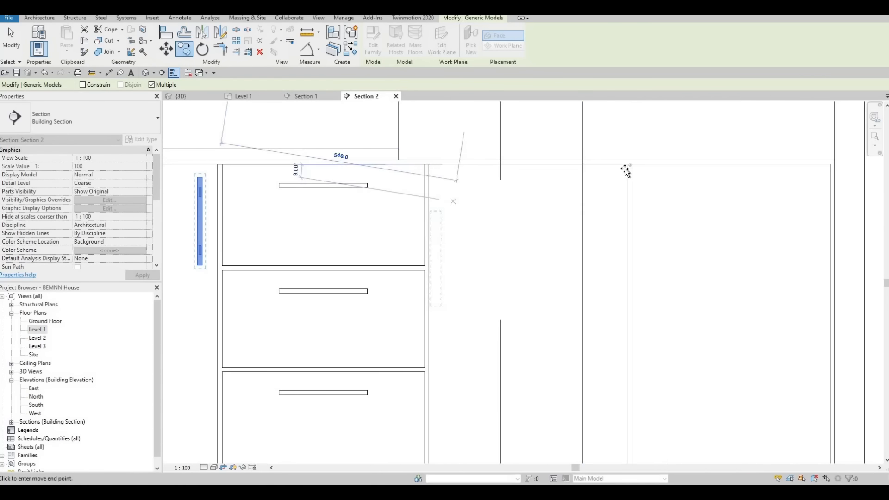
left_click(627, 168)
key("Escape")
key("Escape")
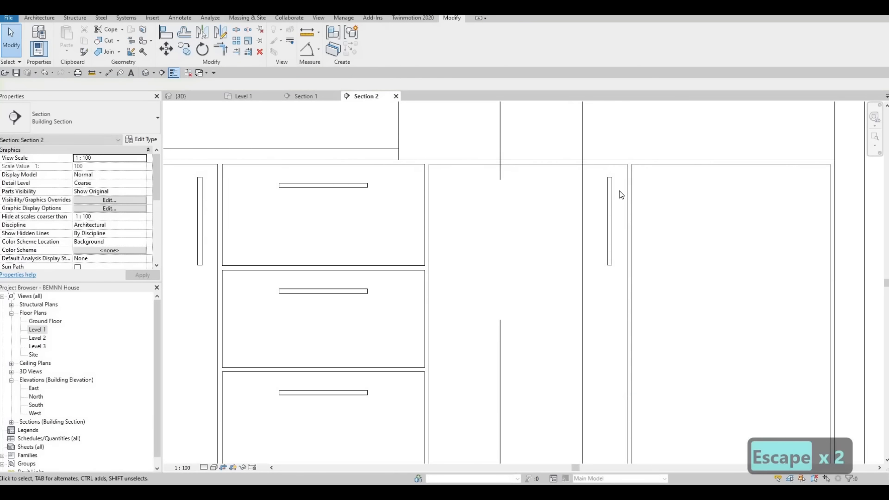
Mirror a copy of the handle beneath the ovens onto the neighbouring door about a vertical axis centred in the door gap
left_click(609, 187)
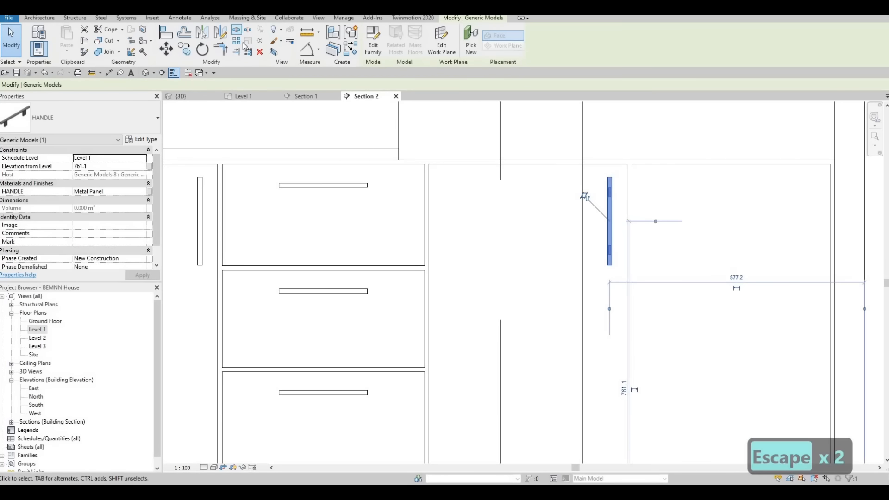
scroll(625, 164, "up", 5)
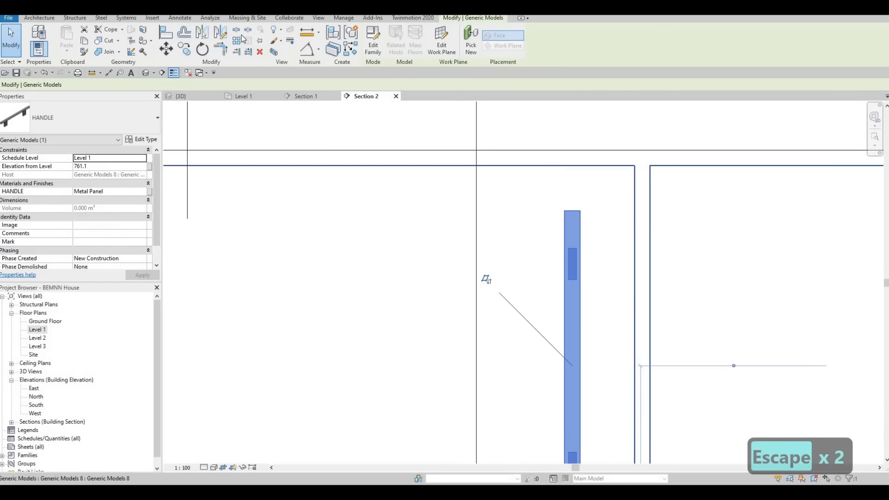
key("d")
key("m")
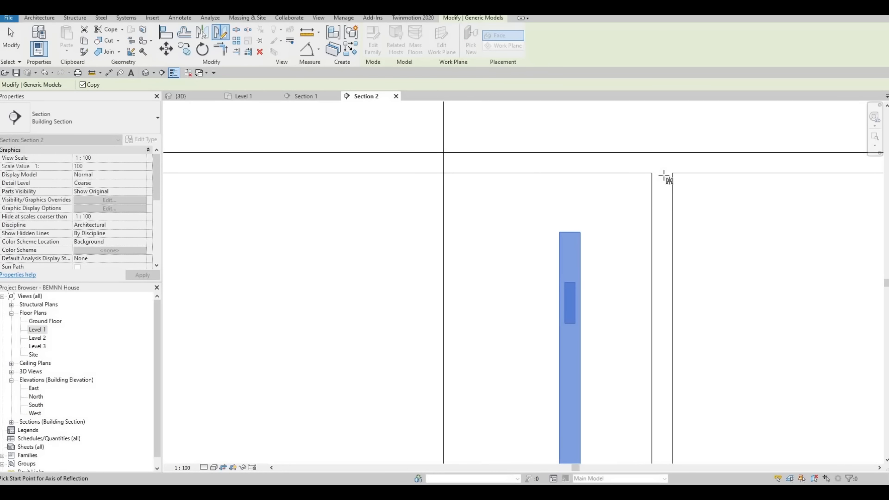
left_click(665, 224)
left_click(663, 208)
scroll(664, 222, "down", 2)
scroll(683, 210, "down", 5)
key("Escape")
key("Escape")
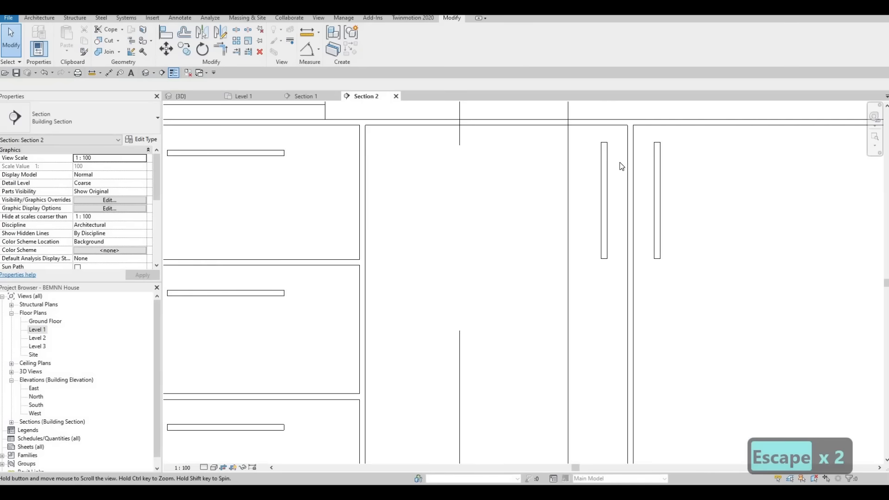
Review the finished handles on the upper and lower cabinets in the section and in the 3D view
scroll(631, 325, "down", 4)
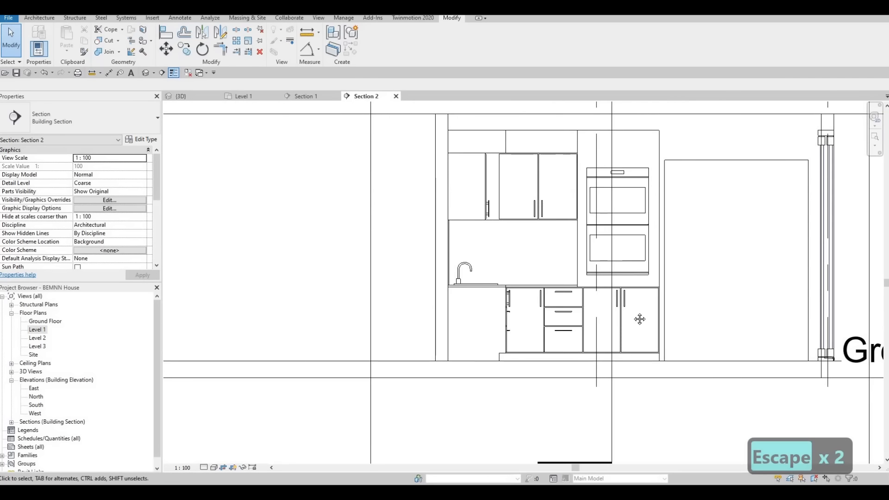
key("Escape")
scroll(210, 147, "down", 1)
scroll(188, 108, "up", 1)
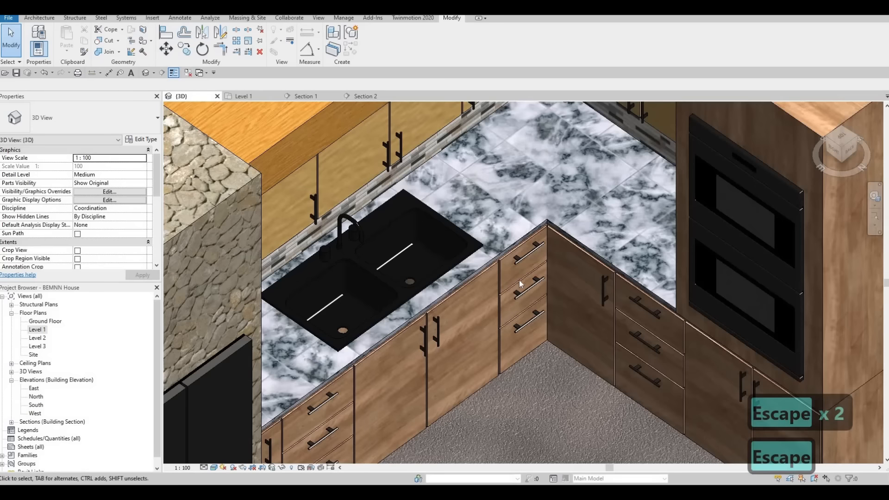
scroll(520, 288, "down", 2)
middle_click_drag(566, 258, 524, 224, "shift")
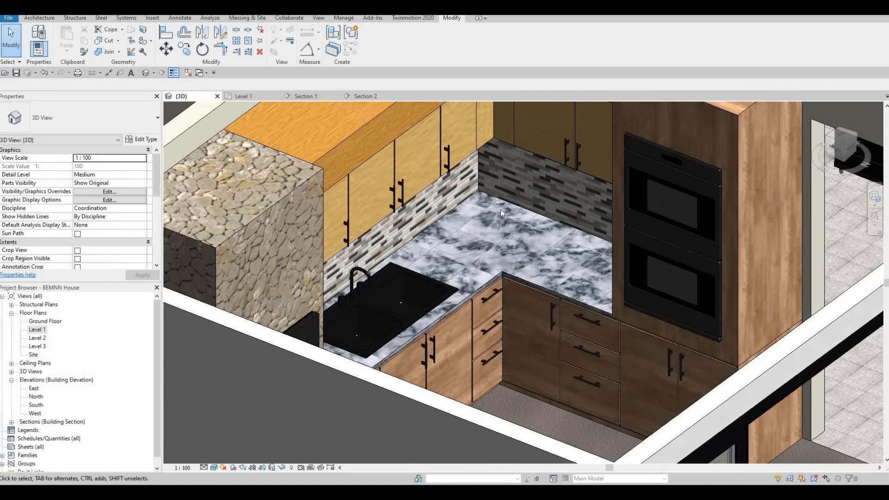
scroll(485, 189, "up", 5)
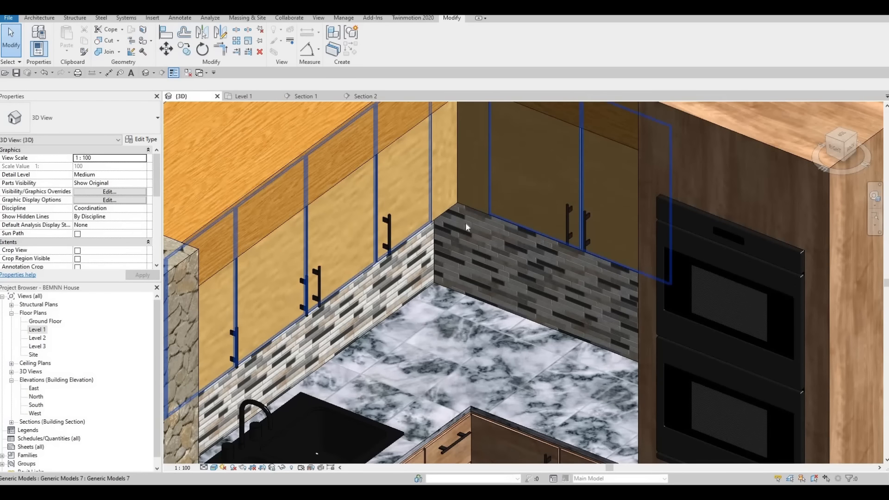
scroll(463, 221, "down", 3)
scroll(352, 263, "up", 3)
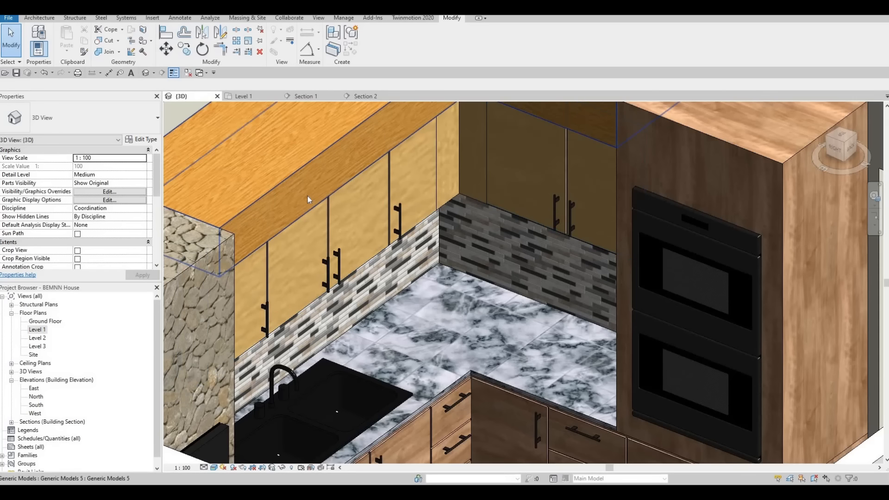
In the Level 1 plan, start a new in-place component in the Generic Models category with the default name
double_click(42, 331)
middle_click_drag(492, 235, 470, 295)
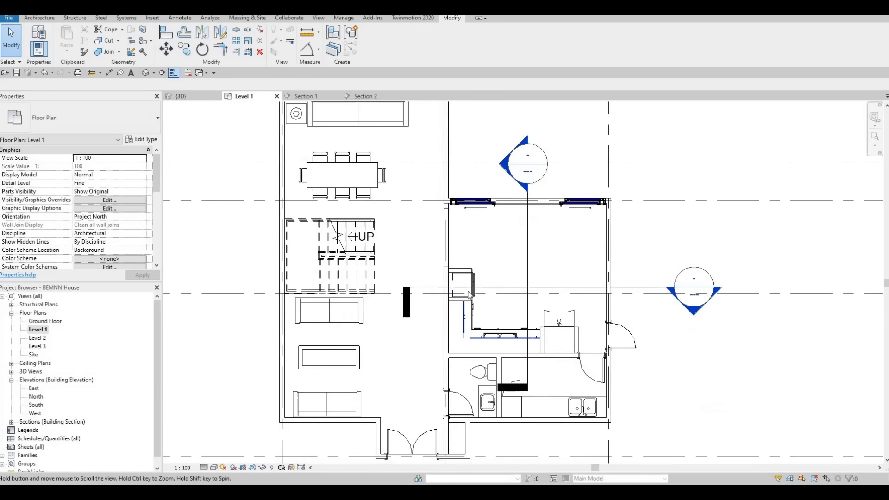
scroll(467, 283, "up", 8)
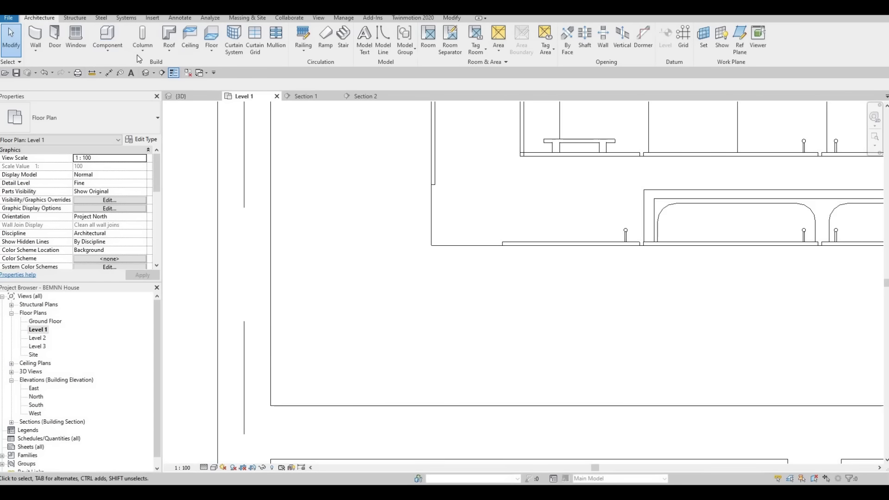
left_click(141, 54)
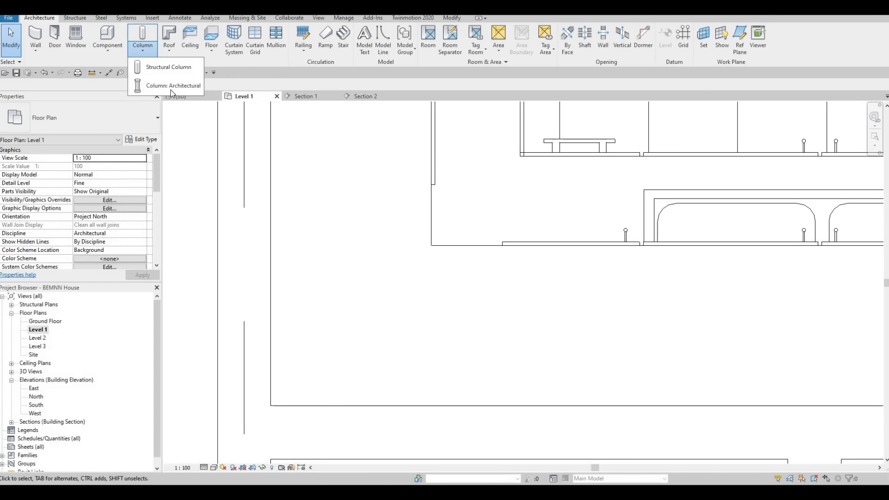
key("Escape")
left_click(108, 55)
left_click(124, 87)
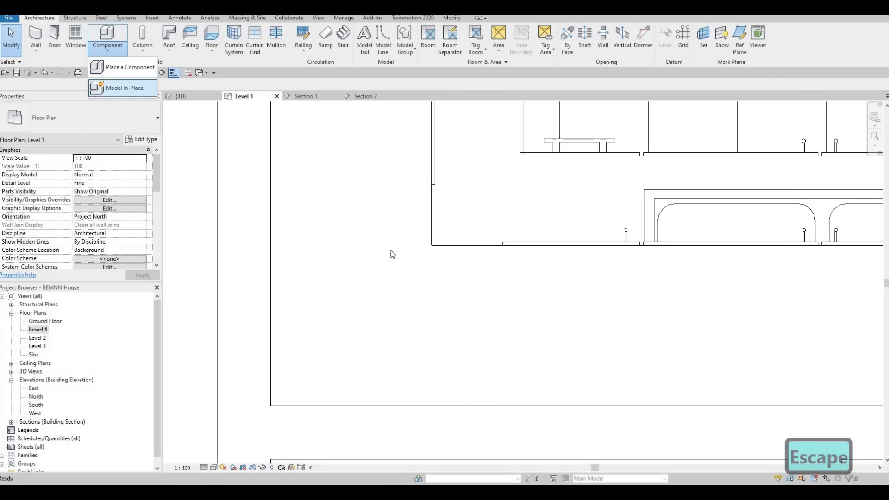
scroll(393, 248, "down", 4)
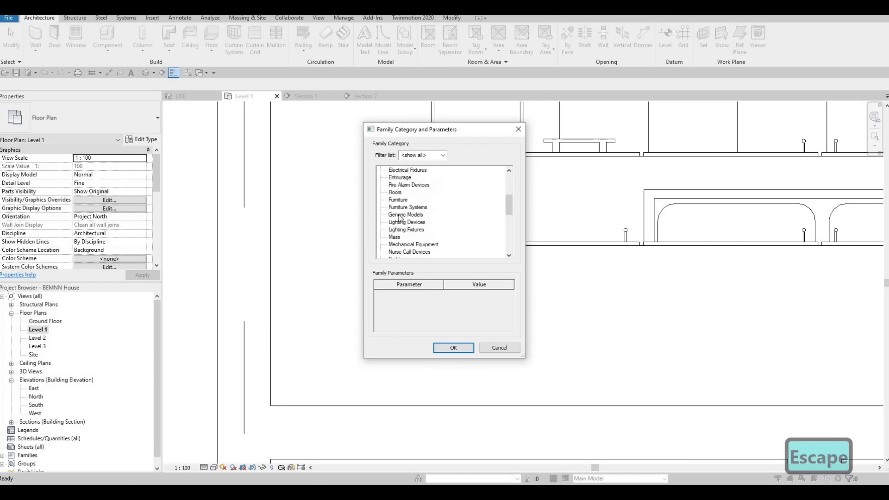
left_click(453, 347)
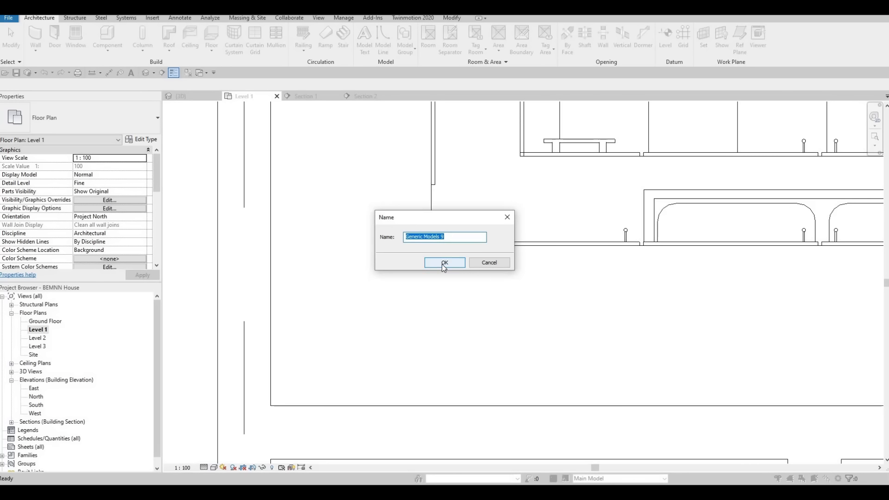
left_click(442, 263)
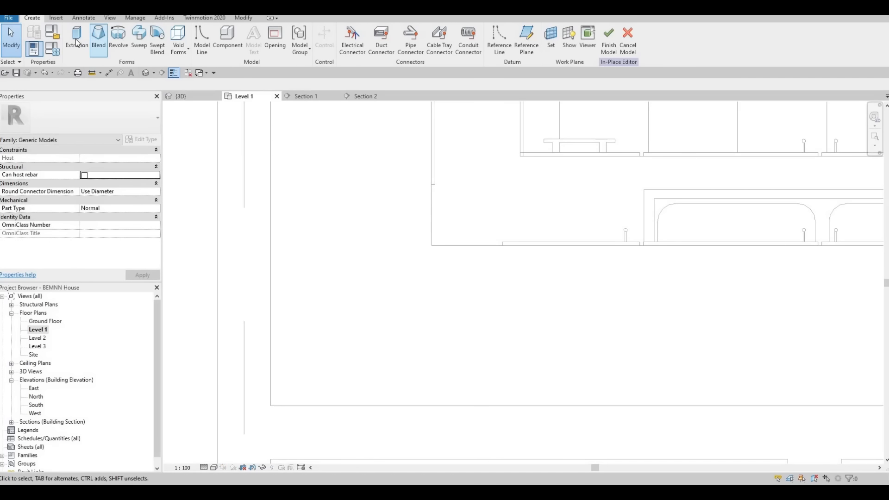
Start an extrusion and sketch two thin rectangles along the cabinet corner's edges, the vertical one about 152 mm long, as legs of an L
left_click(76, 42)
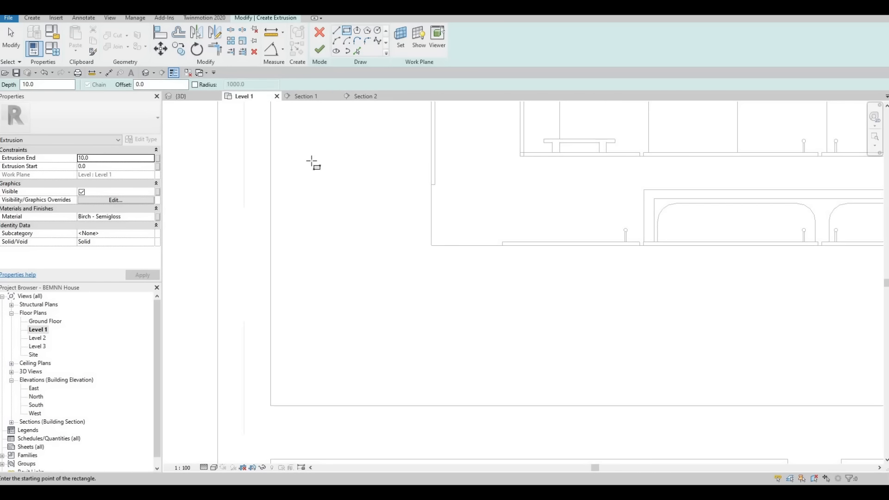
scroll(396, 163, "up", 1)
scroll(427, 197, "up", 1)
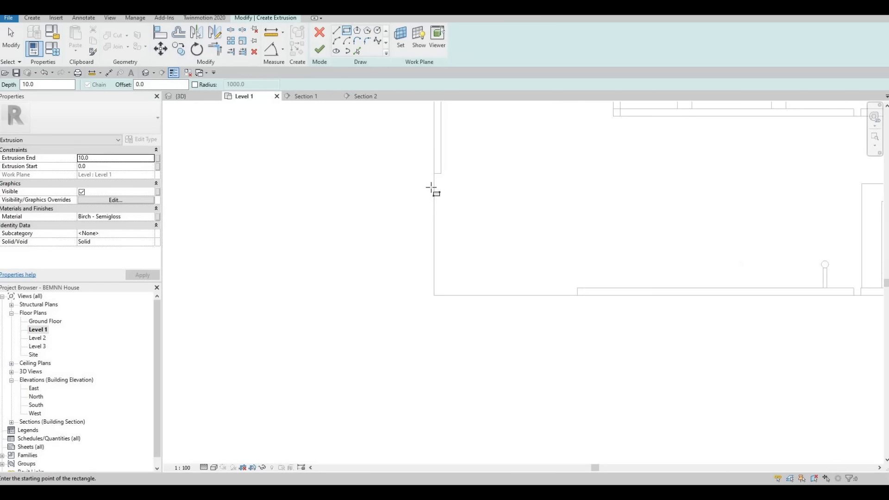
left_click(439, 196)
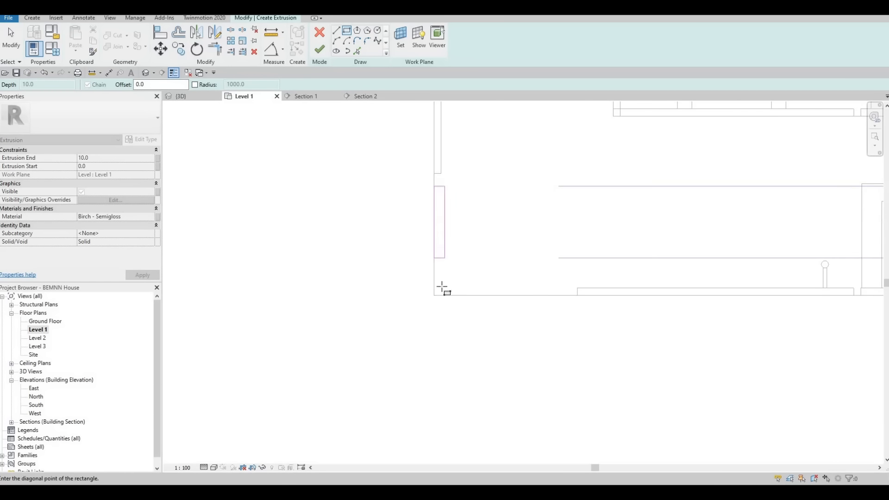
left_click(565, 295)
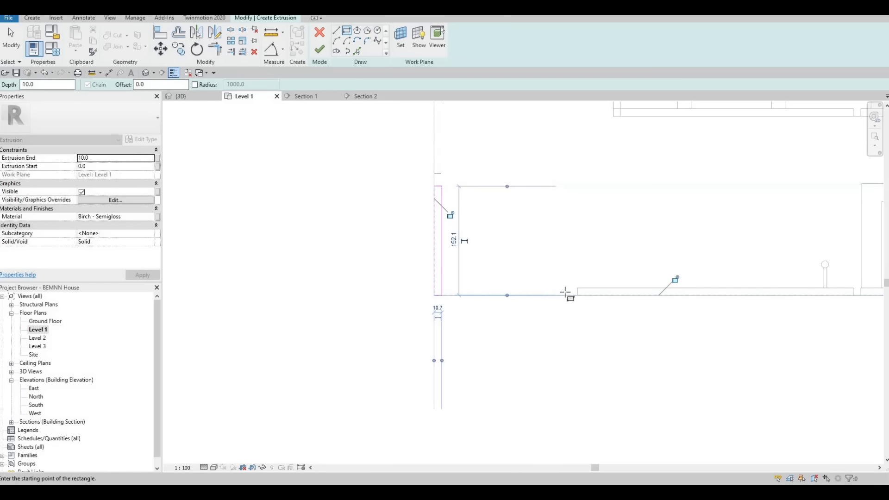
left_click(566, 295)
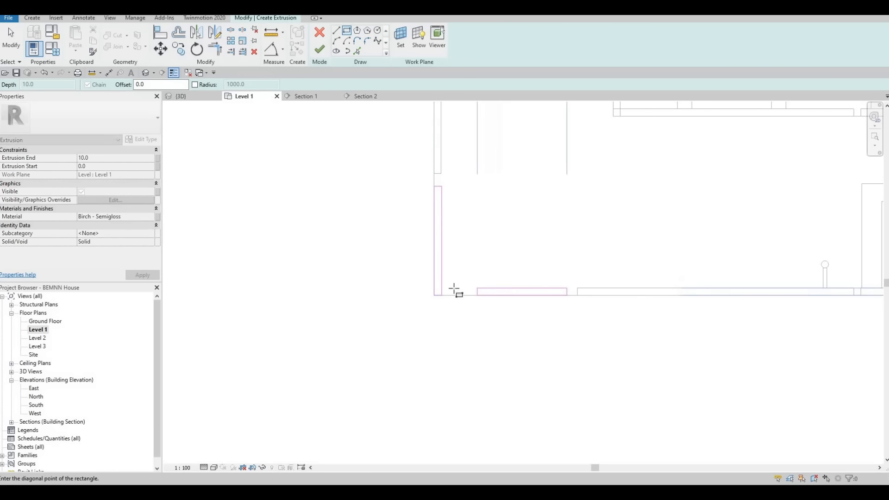
key("Escape")
key("Escape")
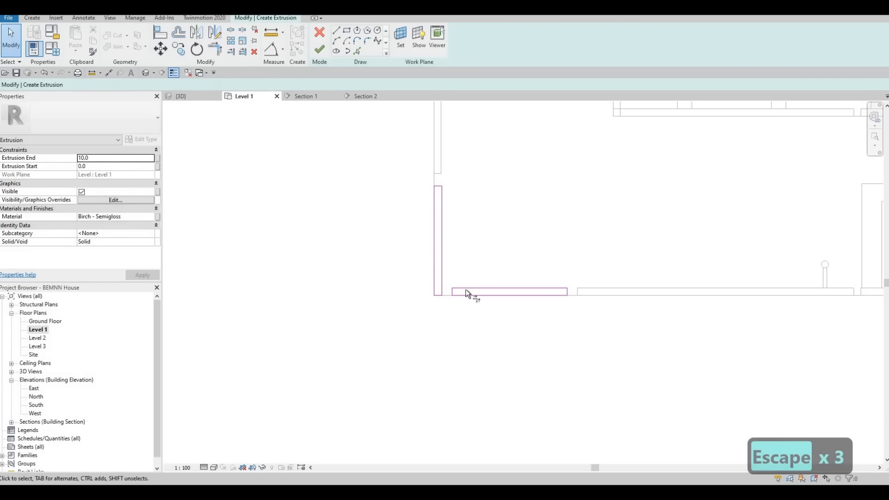
Trim the inner and outer lines of the two rectangles into an L-shaped outline and delete the leftover short segments
key("t")
key("r")
left_click(443, 258)
left_click(458, 289)
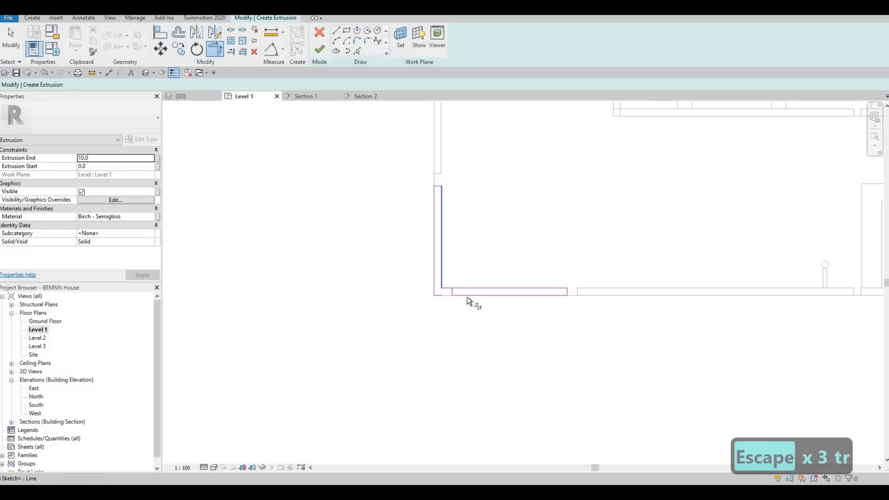
left_click(432, 288)
left_click(444, 295)
key("Escape")
key("Escape")
left_click_drag(402, 258, 463, 325)
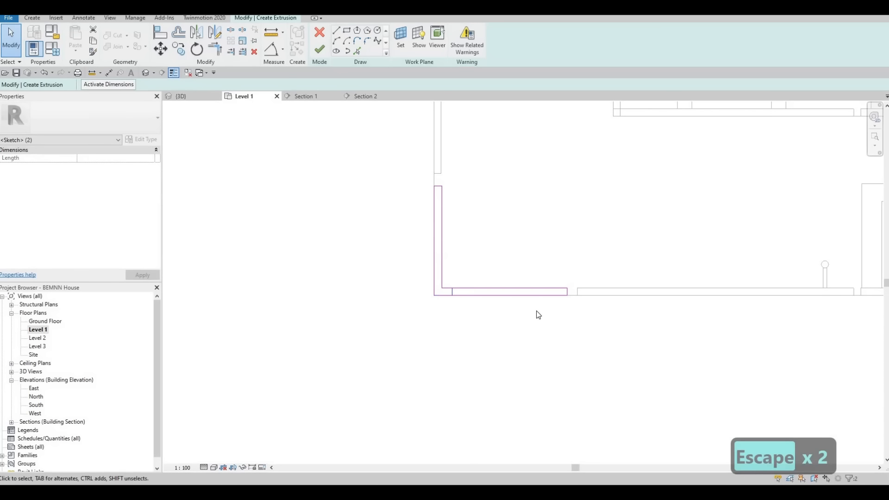
key("Delete")
key("Escape")
key("Escape")
key("Escape")
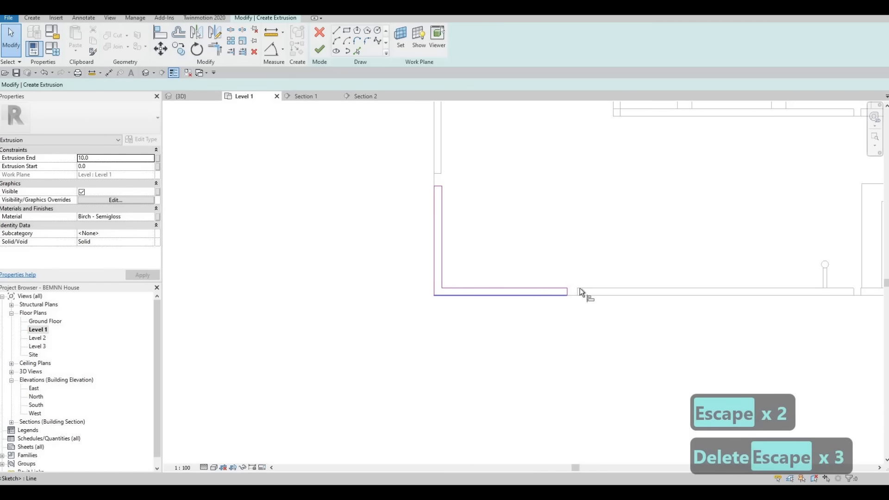
Align the L outline's inner edges with the faces of the adjacent cabinet doors on both sides of the corner
key("a")
key("l")
left_click(546, 287)
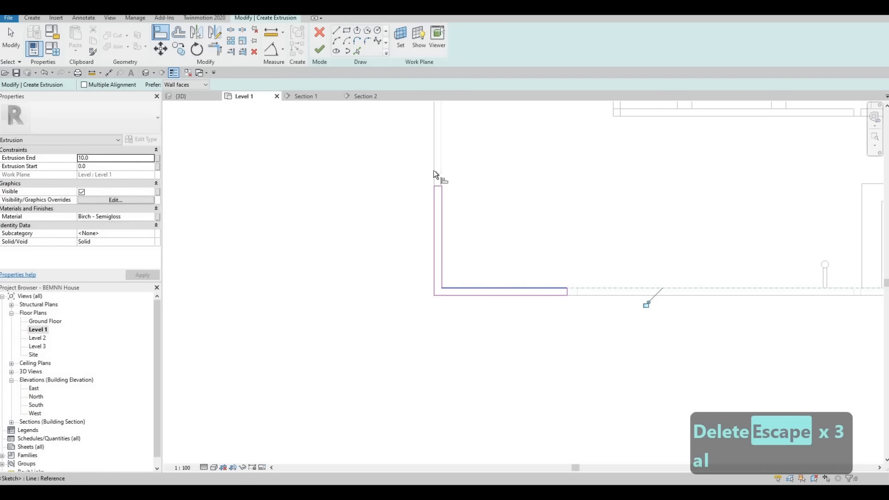
left_click(440, 148)
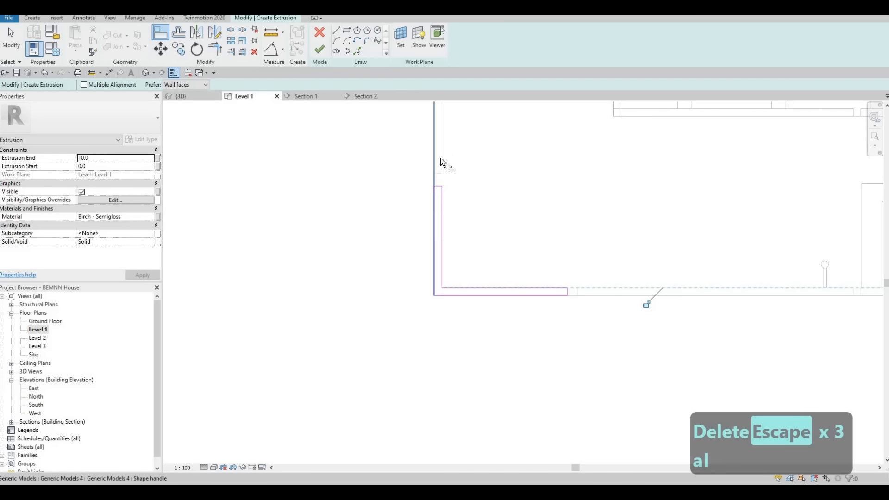
left_click(445, 215)
key("Escape")
key("Escape")
key("Escape")
scroll(468, 273, "up", 1)
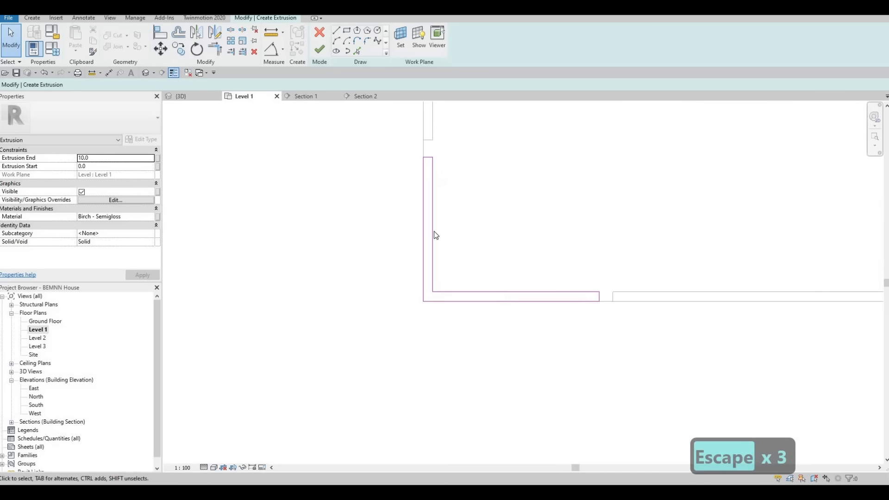
Set the gap between the horizontal leg's end and the neighbouring door to 10 mm
scroll(585, 284, "down", 3)
middle_click_drag(682, 280, 575, 282)
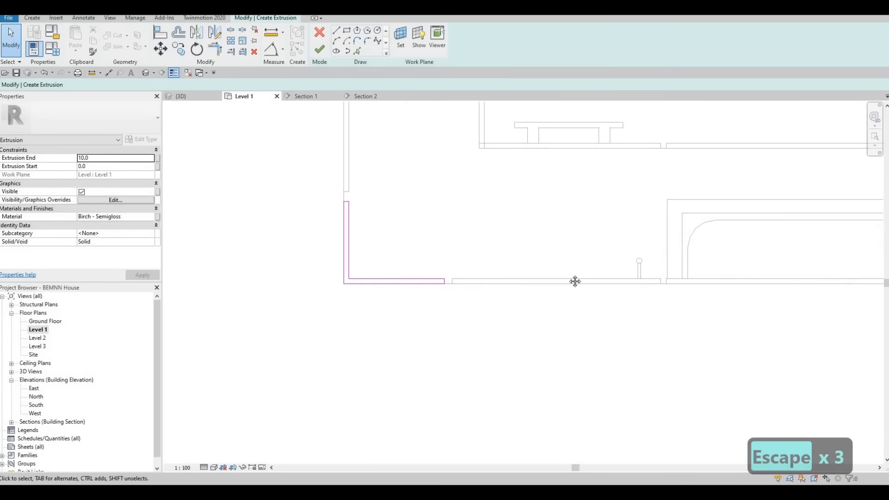
scroll(391, 222, "up", 5)
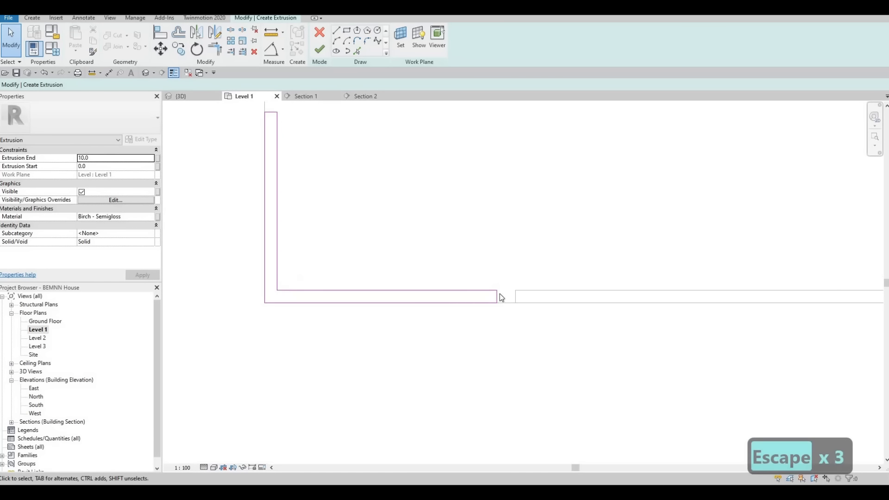
key("Escape")
left_click(497, 296)
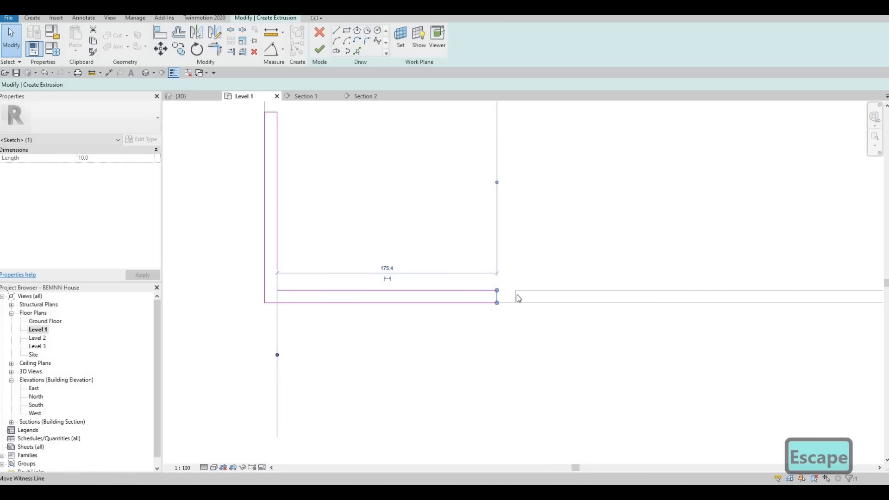
left_click_drag(516, 295, 510, 297)
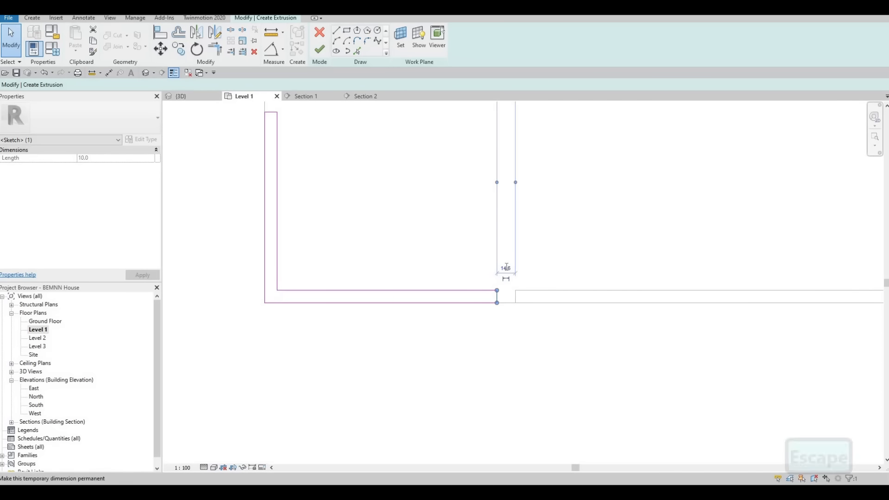
left_click(507, 268)
type("10")
key("Return")
key("Escape")
key("Escape")
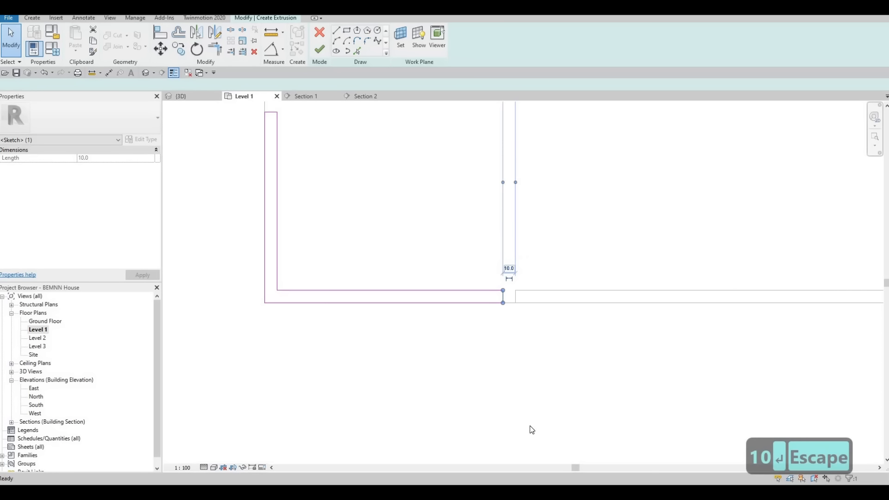
Set the gap between the vertical leg's upper end and the door above it in plan to 10 mm
middle_click_drag(278, 118, 379, 273)
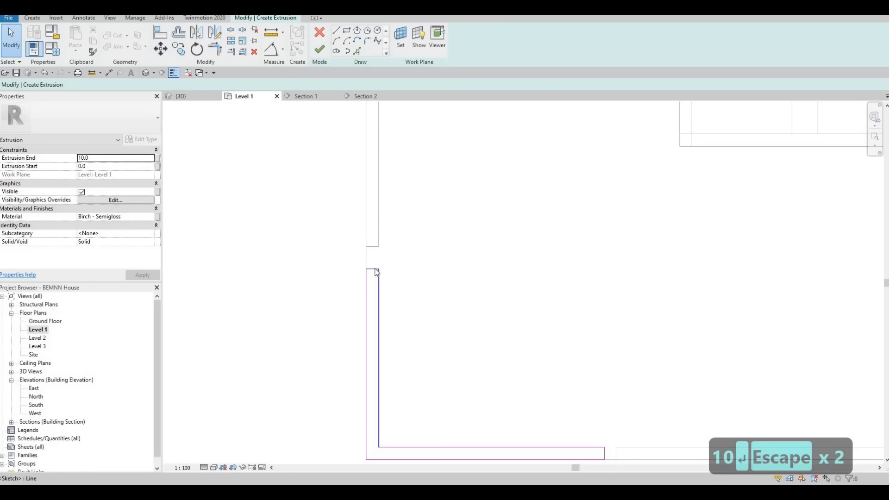
left_click(361, 288)
scroll(302, 377, "down", 2)
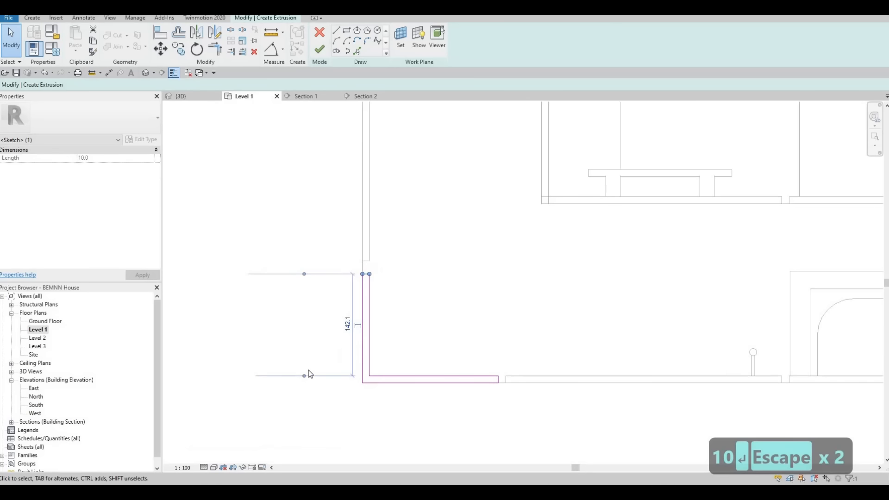
left_click_drag(364, 265, 365, 262)
scroll(355, 265, "up", 4)
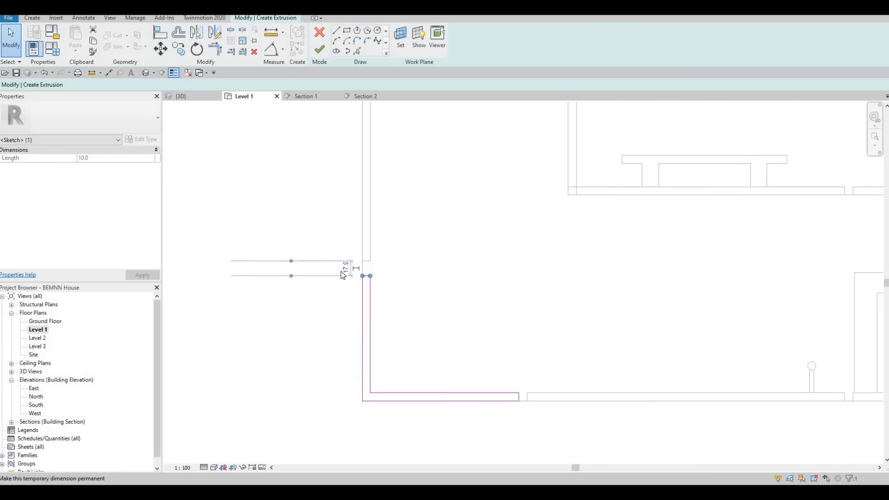
type("10")
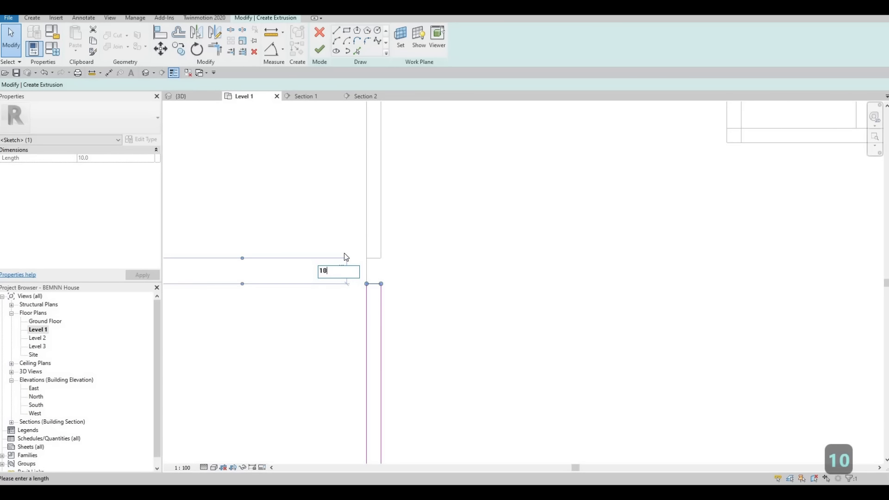
key("Return")
key("Escape")
key("Escape")
scroll(411, 274, "down", 3)
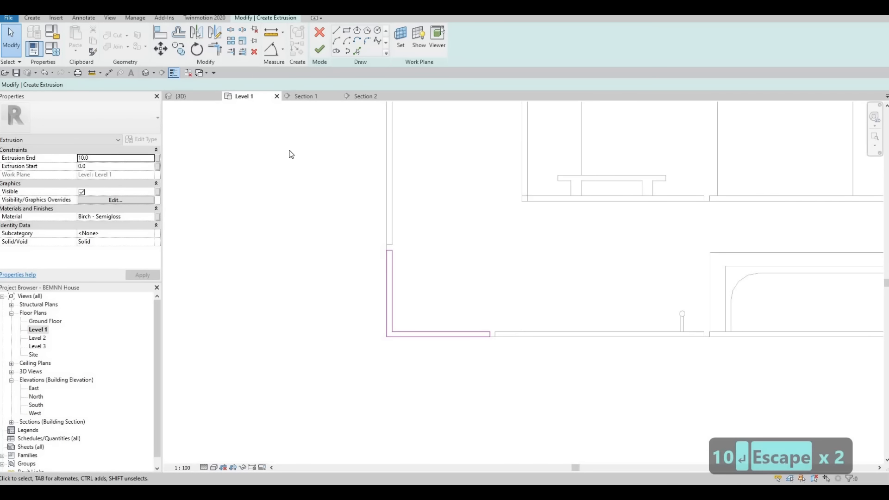
Finish the L-shaped sketch and, in the 3D view, stretch the extrusion's top up to about 541 mm
left_click(320, 49)
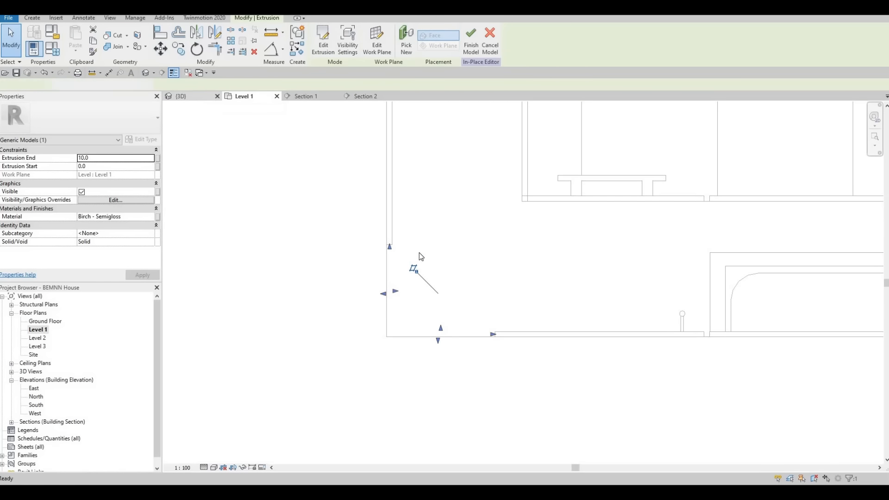
left_click(190, 99)
middle_click_drag(447, 299, 447, 183, "shift")
middle_click_drag(468, 445, 427, 205)
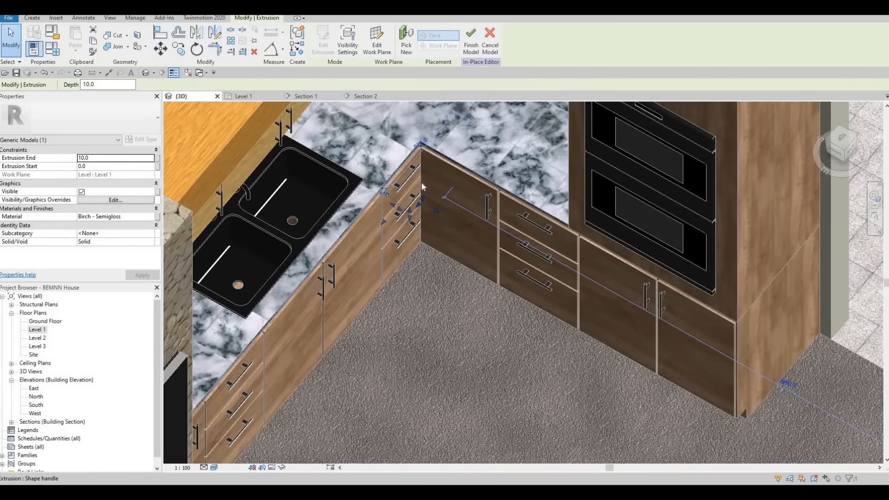
scroll(428, 190, "up", 5)
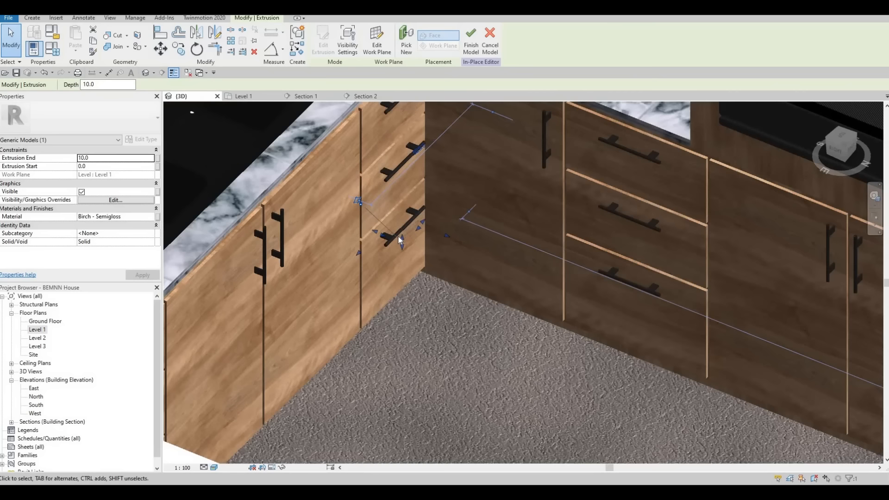
left_click_drag(400, 235, 401, 87)
middle_click_drag(411, 186, 415, 270)
scroll(415, 270, "down", 2)
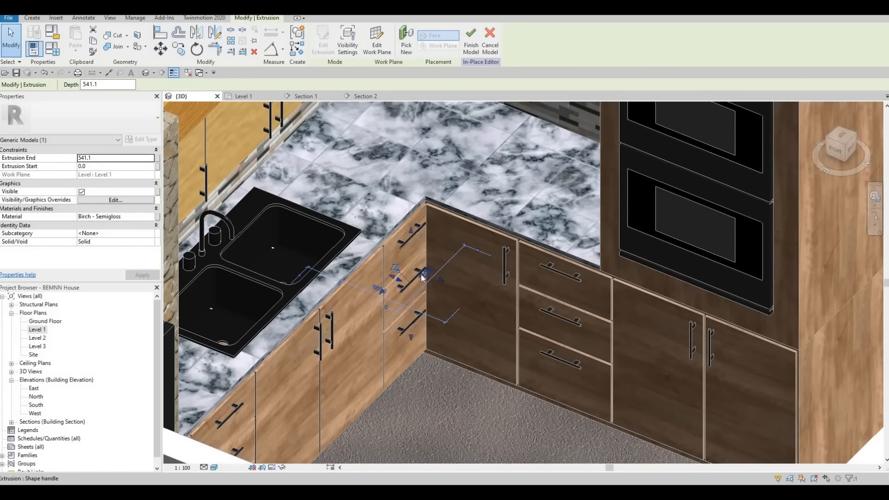
middle_click_drag(425, 244, 421, 292, "shift")
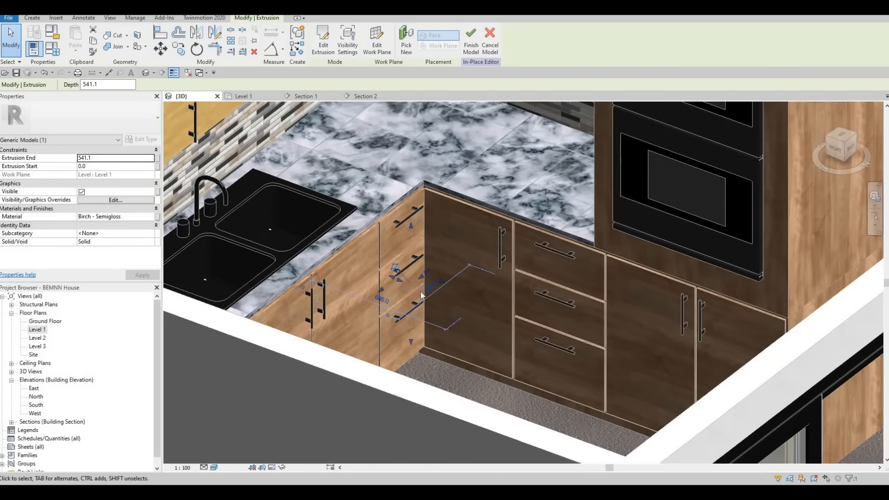
Stretch the corner extrusion up to the upper cabinets, with its start at about 861 mm and its end at about 1950 mm
left_click_drag(411, 225, 411, 109)
left_click_drag(411, 342, 410, 168)
middle_click_drag(411, 111, 379, 274)
left_click_drag(379, 268, 373, 136)
middle_click_drag(350, 102, 380, 337)
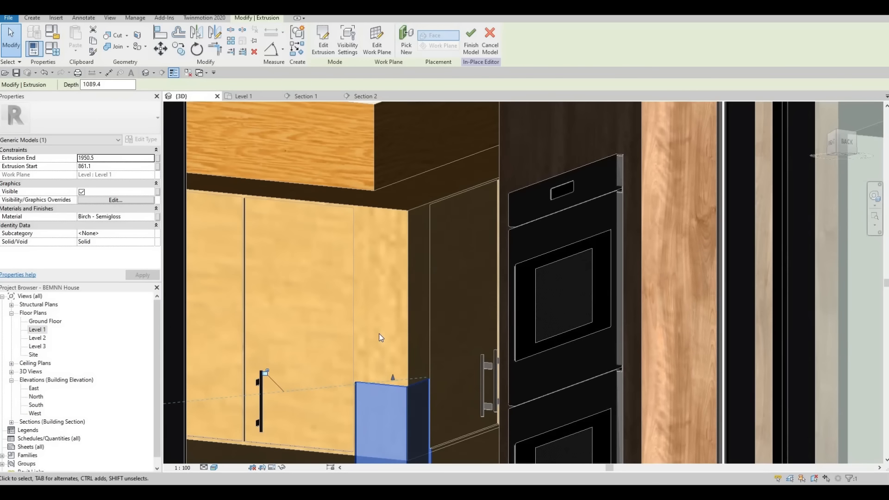
Align the top face of the corner extrusion with the top edge of the adjacent upper cabinet door
key("a")
key("l")
scroll(335, 196, "up", 3)
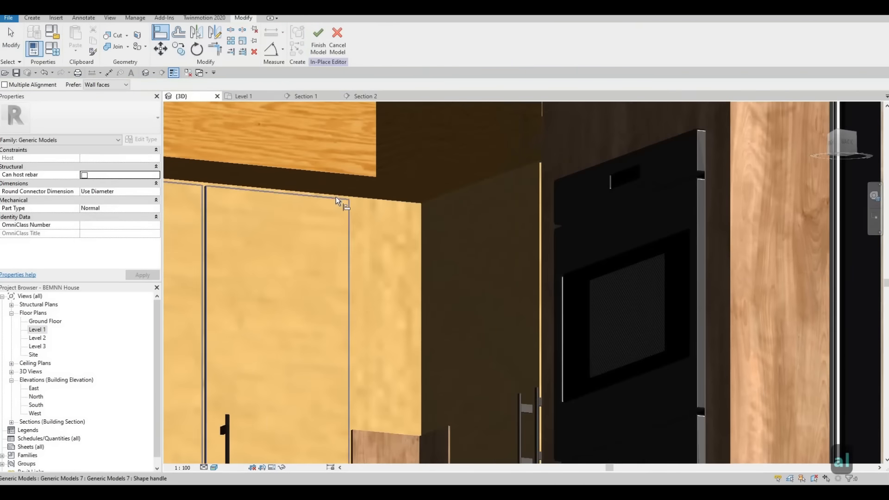
key("Tab")
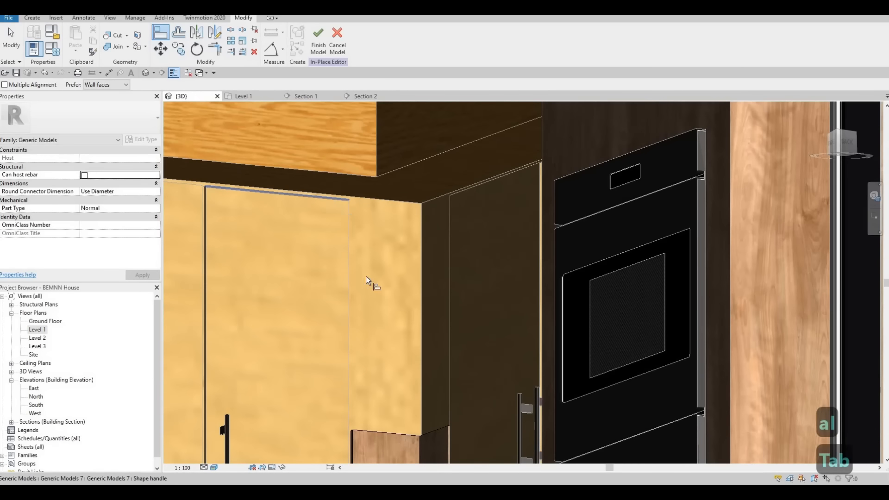
left_click(387, 431)
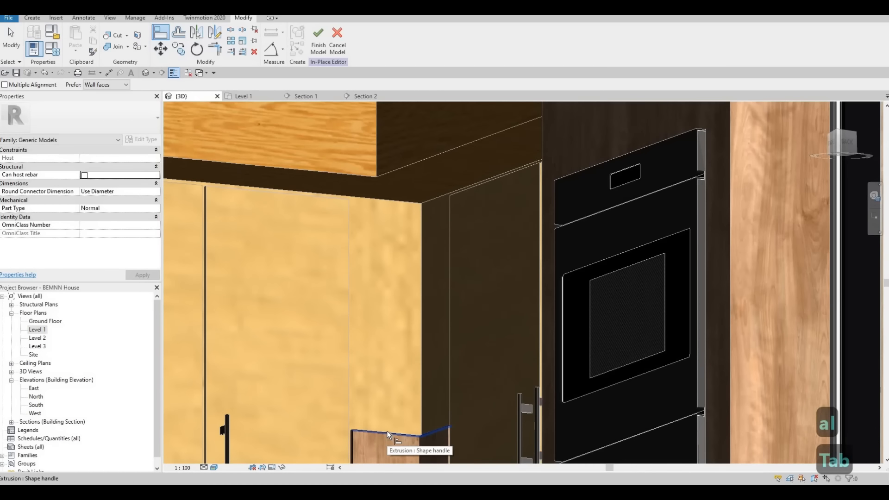
middle_click_drag(387, 430, 423, 223)
scroll(352, 321, "down", 2)
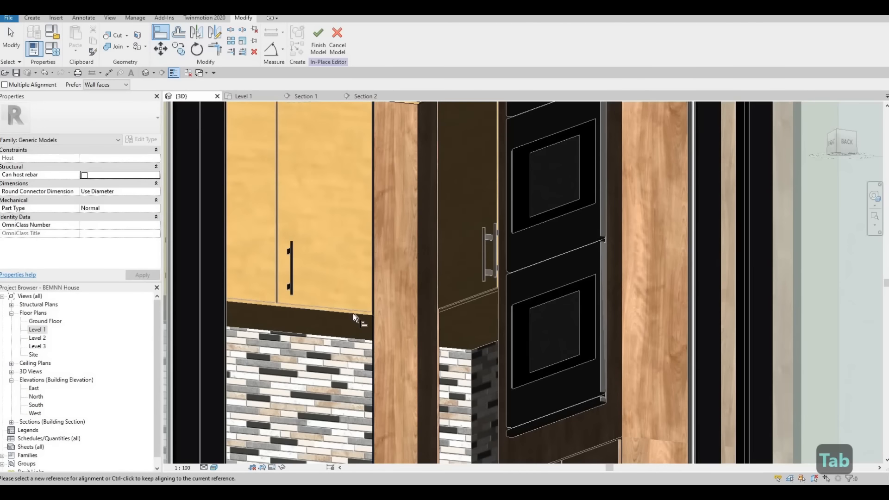
scroll(356, 309, "up", 2)
scroll(357, 308, "up", 3)
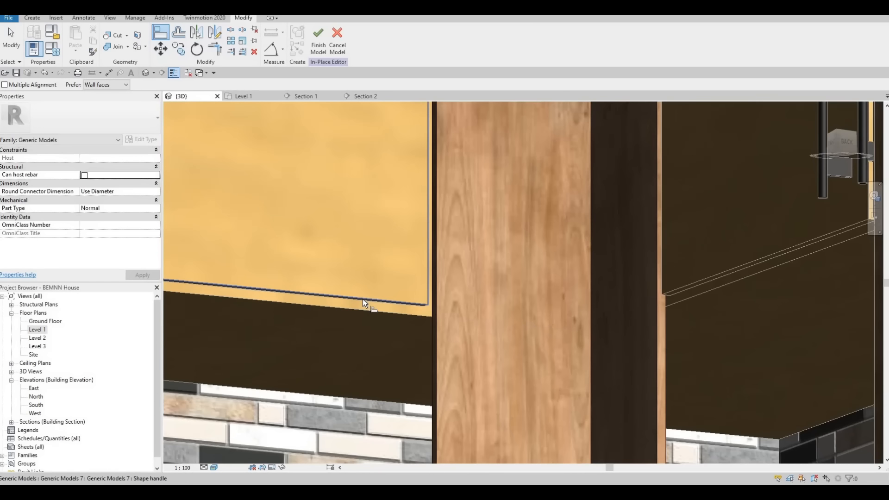
scroll(427, 278, "down", 3)
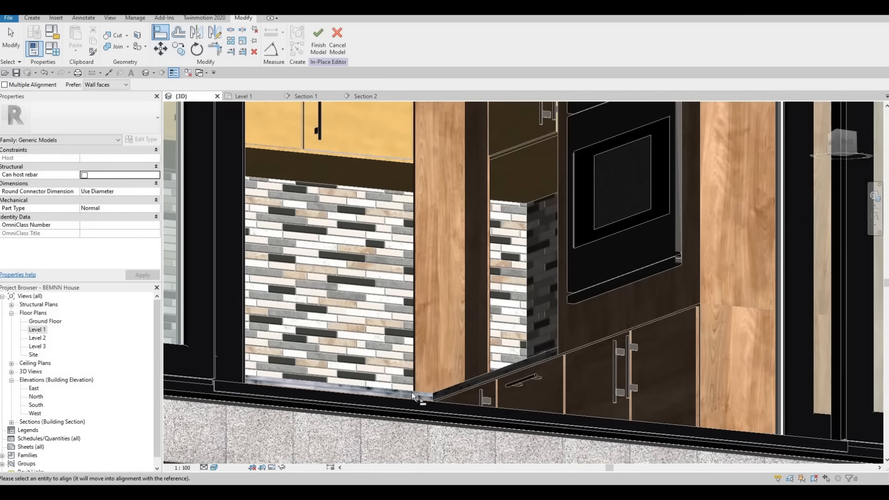
scroll(429, 401, "up", 4)
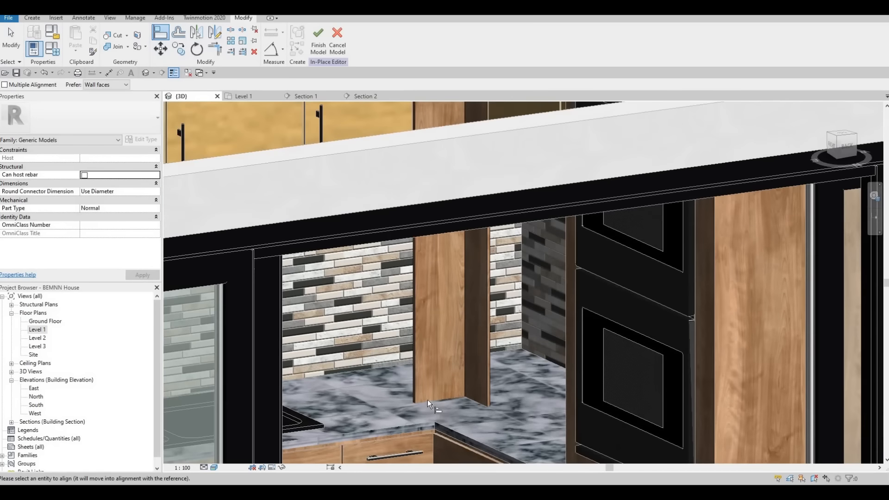
scroll(421, 382, "up", 3)
scroll(416, 371, "down", 4)
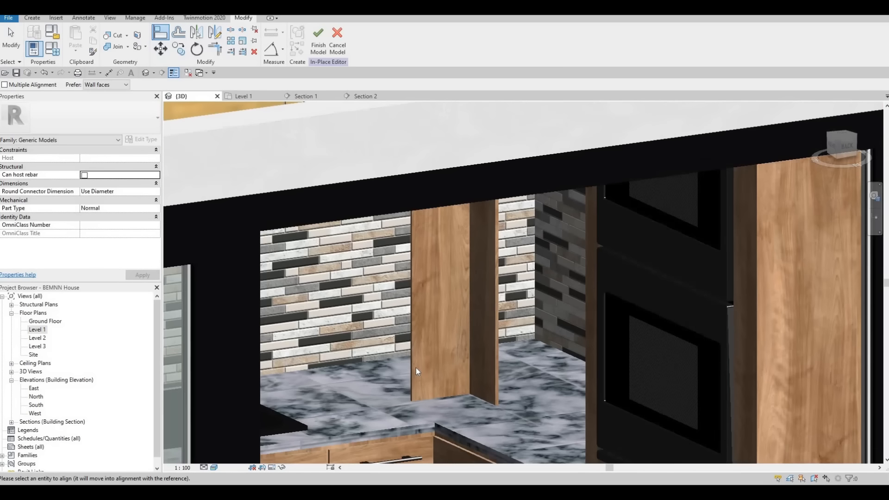
key("Escape")
key("Escape")
scroll(416, 368, "up", 2)
left_click(456, 396)
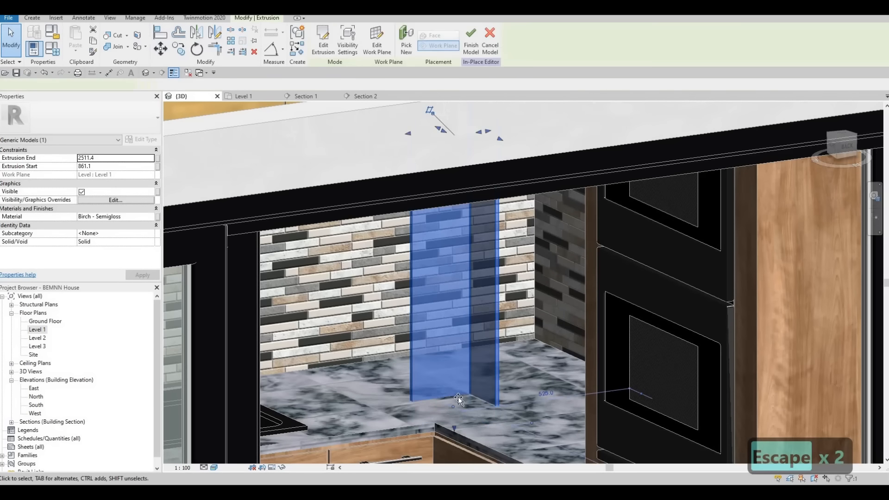
key("Escape")
middle_click_drag(438, 401, 416, 303, "shift")
key("Escape")
key("Escape")
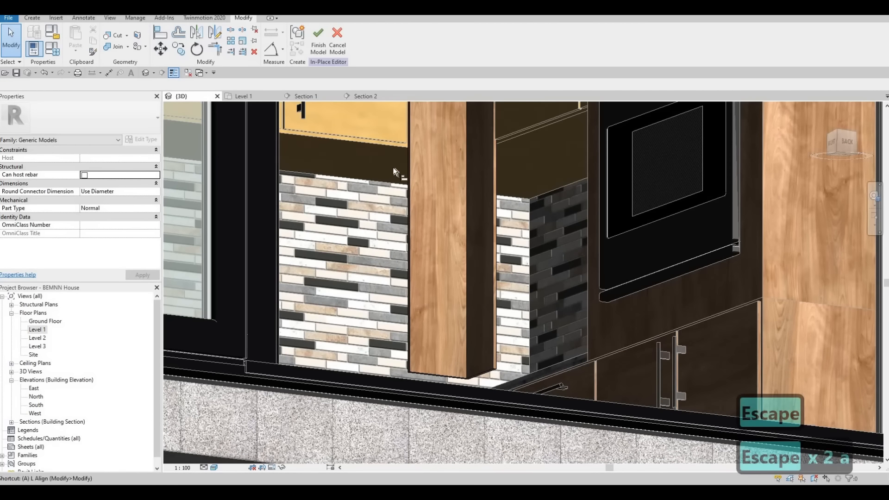
key("a")
key("l")
scroll(392, 134, "up", 2)
middle_click_drag(386, 116, 380, 150)
scroll(380, 150, "up", 3)
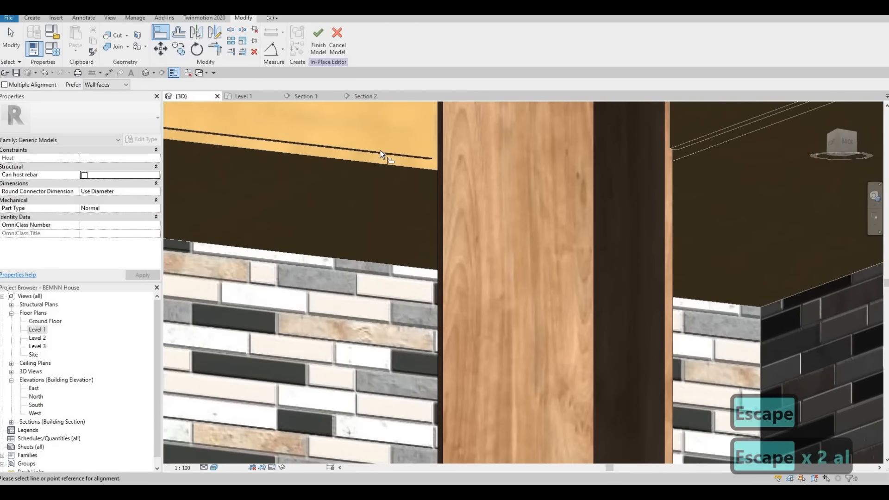
left_click(381, 150)
scroll(394, 155, "down", 1)
scroll(428, 256, "down", 3)
key("Escape")
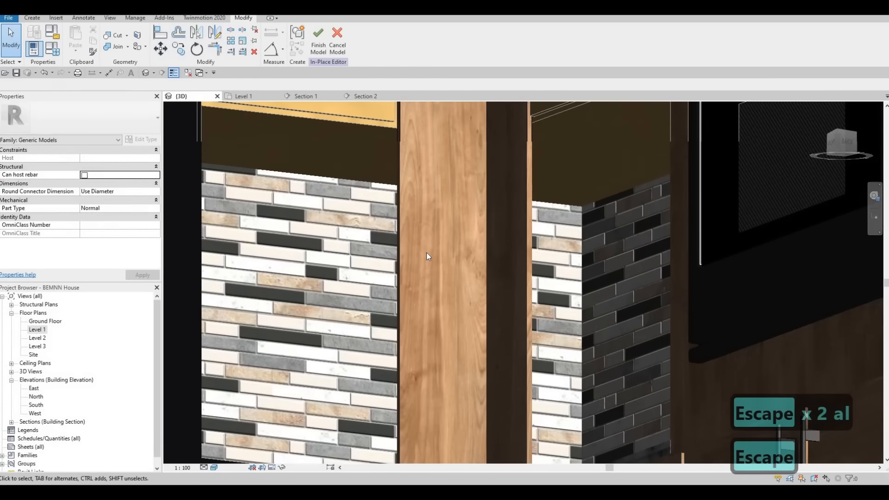
key("Escape")
Align the bottom face of the L-shaped corner extrusion with the lower edge of the adjacent upper cabinet door
key("a")
key("l")
scroll(389, 173, "up", 4)
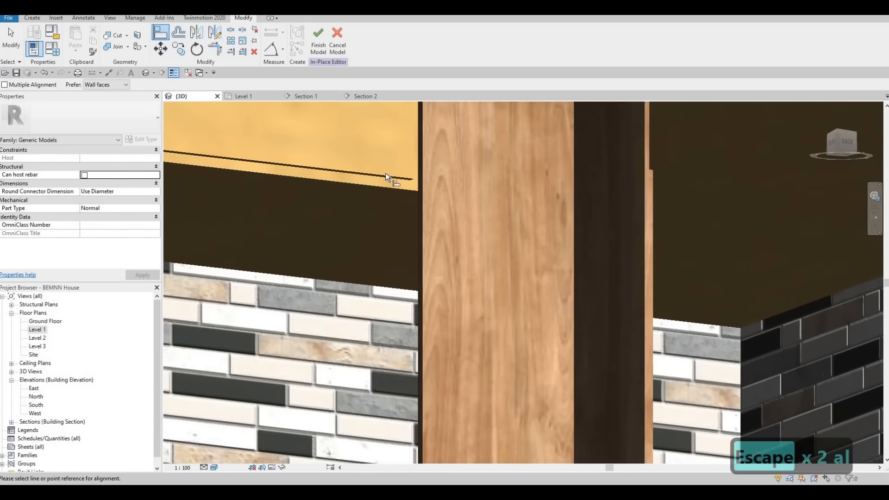
key("Tab")
left_click(386, 174)
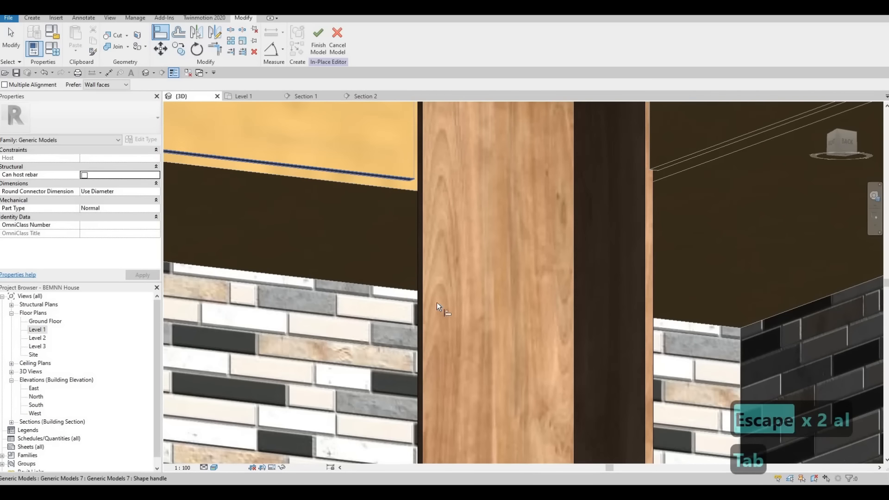
scroll(434, 216, "down", 3)
middle_click_drag(443, 423, 423, 269)
scroll(423, 270, "down", 1)
left_click(420, 335)
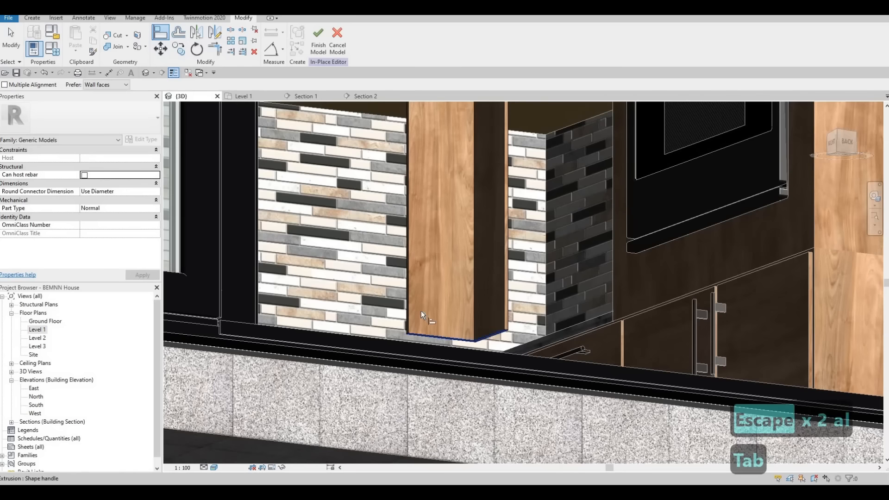
middle_click_drag(444, 197, 452, 309)
key("Escape")
key("Escape")
key("Escape")
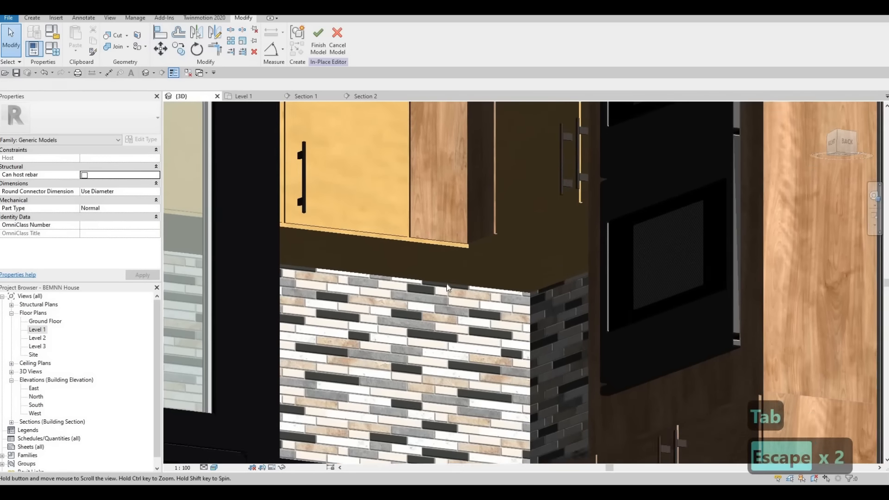
scroll(432, 279, "up", 2)
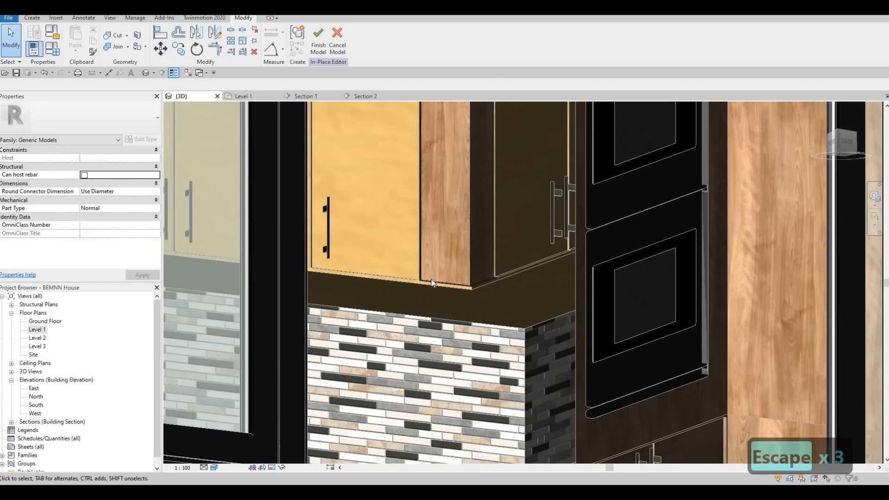
key("Escape")
Open the material choices for the corner extrusion, search them for "glut", and clear the search
left_click(431, 279)
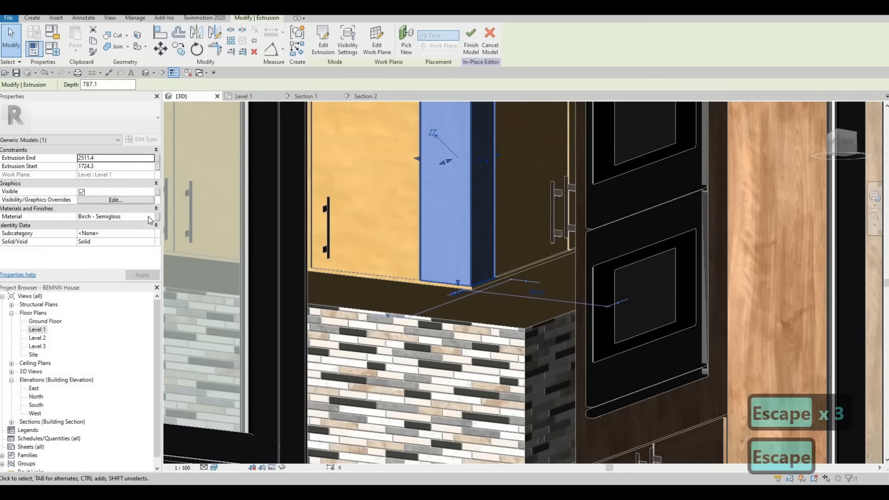
left_click(148, 215)
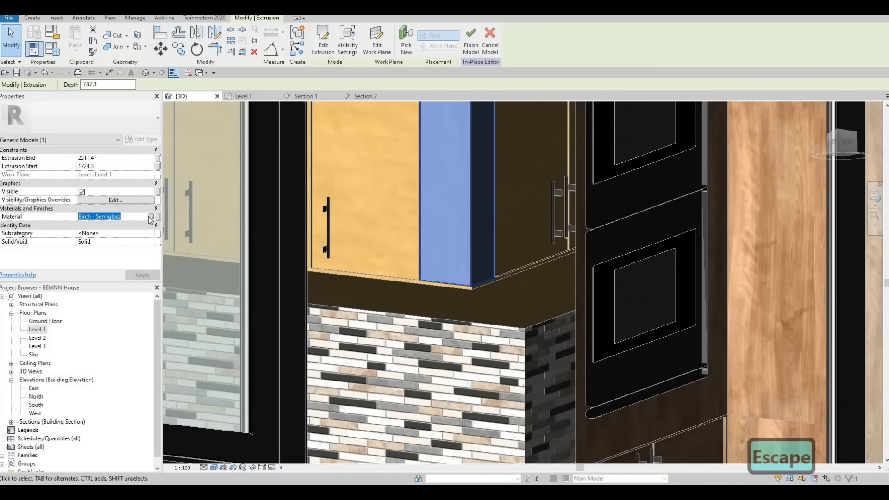
left_click(150, 216)
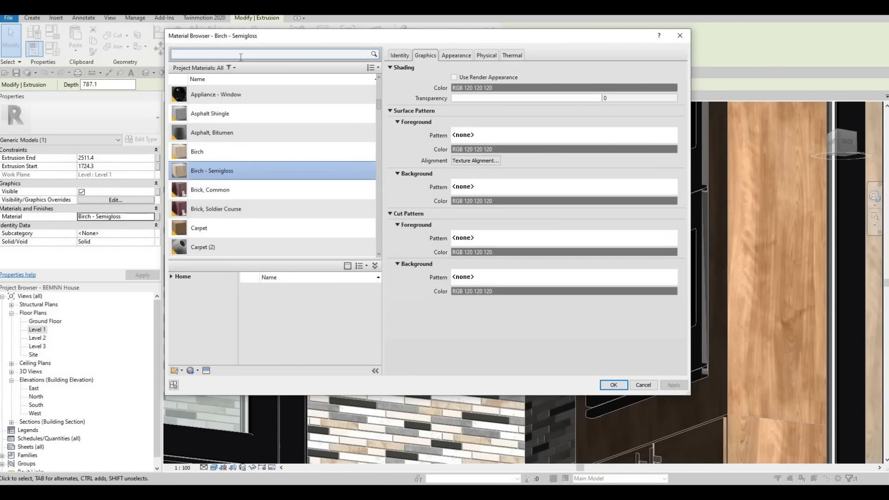
type("gl")
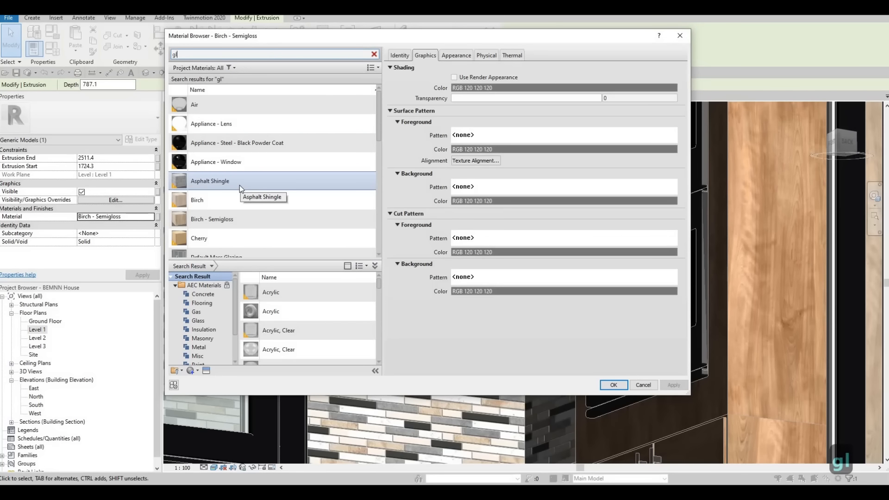
type("ut")
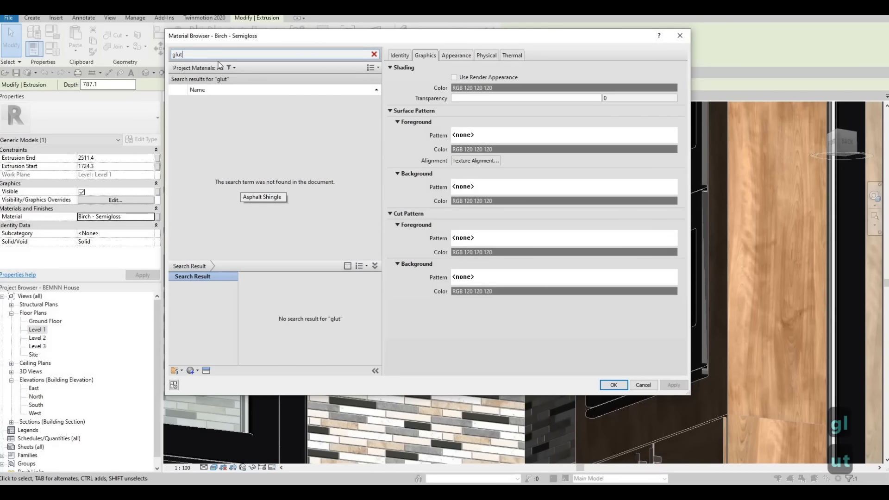
left_click_drag(217, 55, 155, 61)
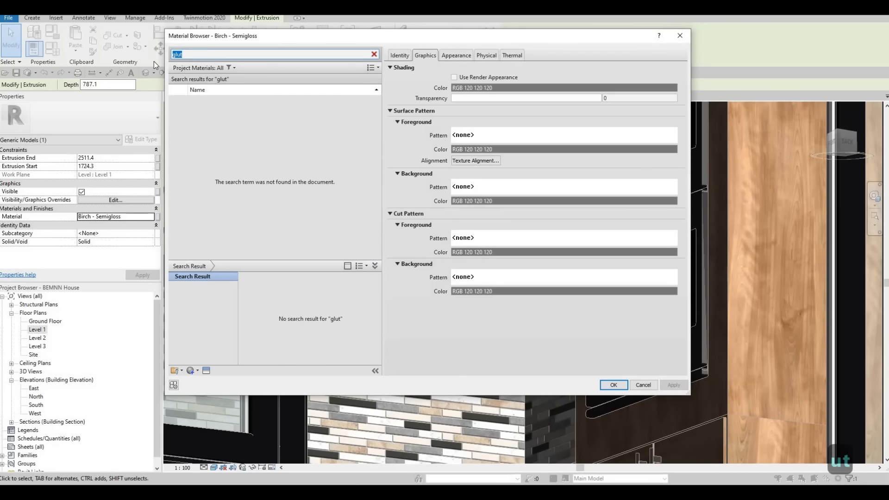
key("BackSpace")
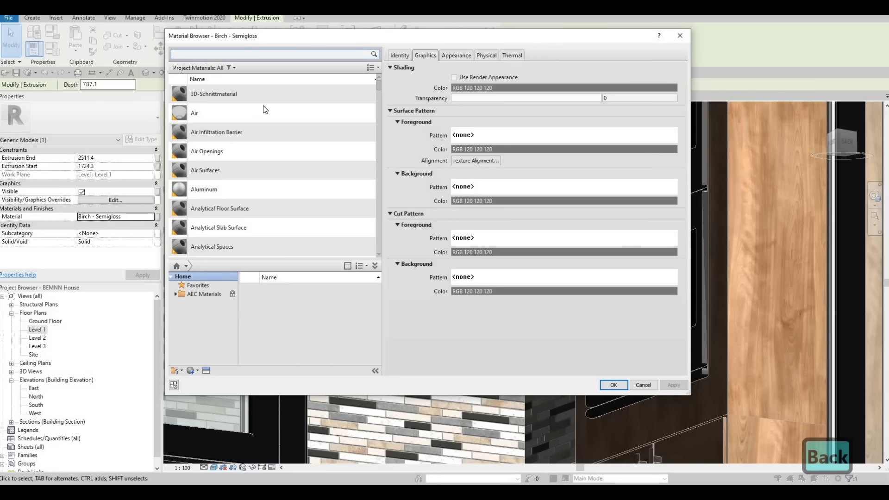
Look through the full list of project materials for the one used on the cabinet doors
scroll(251, 182, "down", 12)
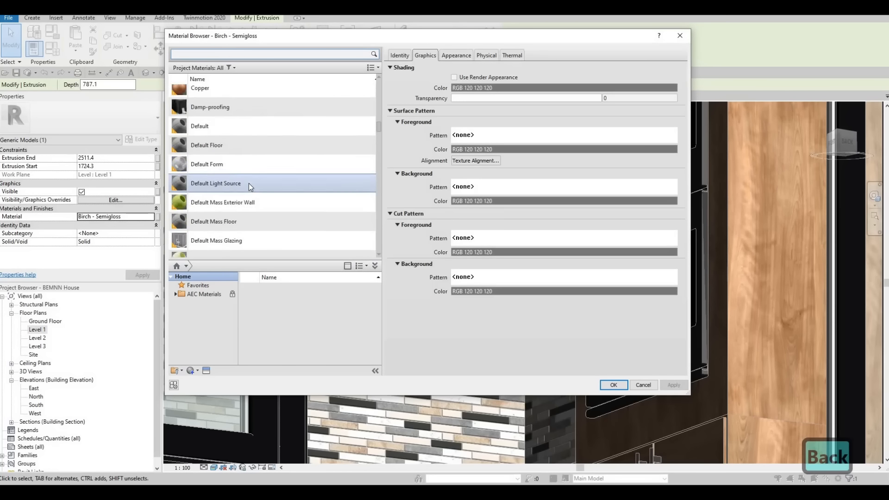
scroll(249, 182, "down", 3)
scroll(249, 182, "up", 5)
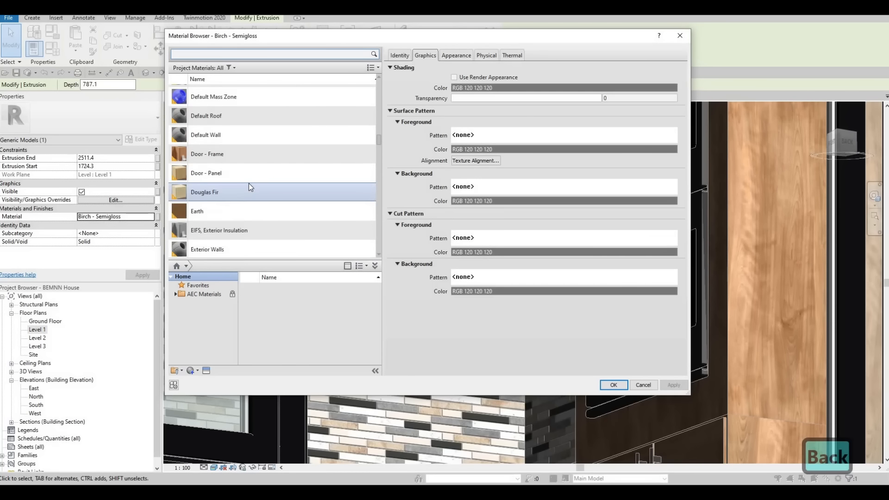
scroll(247, 183, "down", 15)
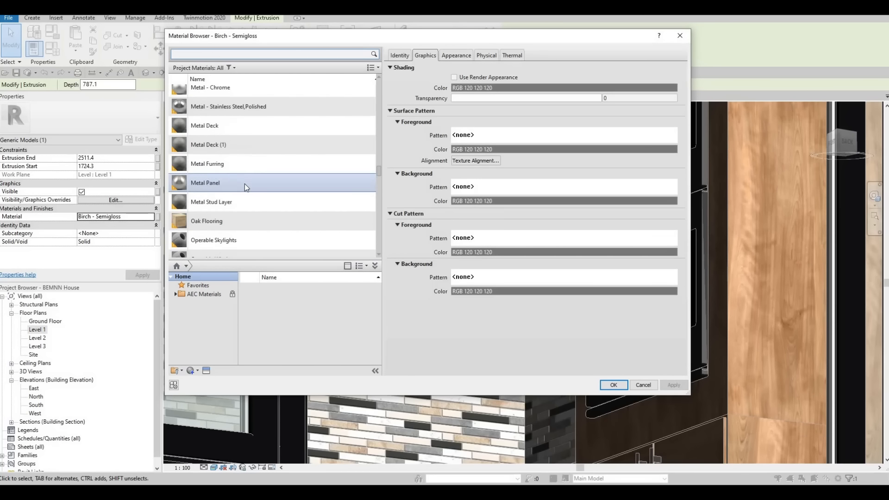
scroll(245, 183, "up", 3)
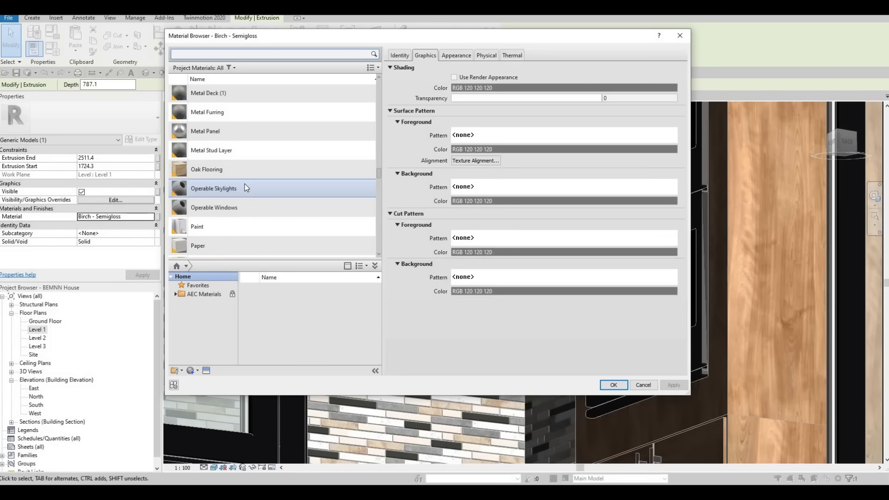
scroll(244, 183, "down", 7)
scroll(245, 183, "down", 10)
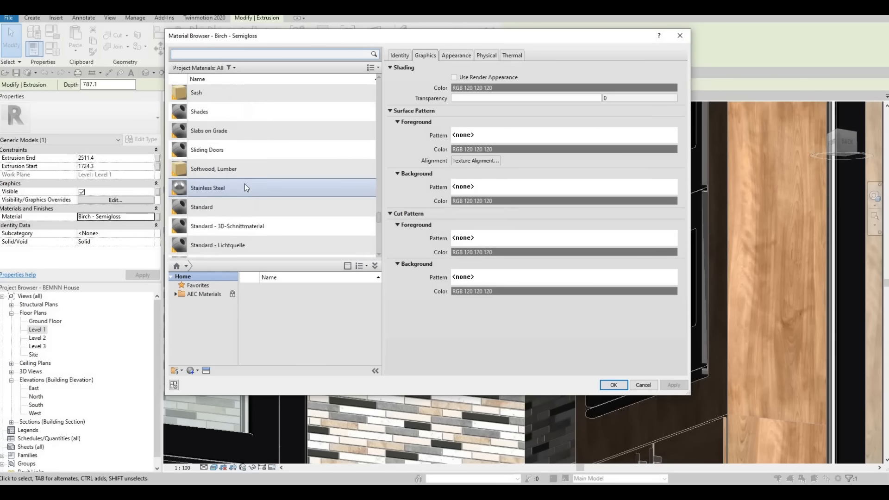
scroll(245, 184, "down", 3)
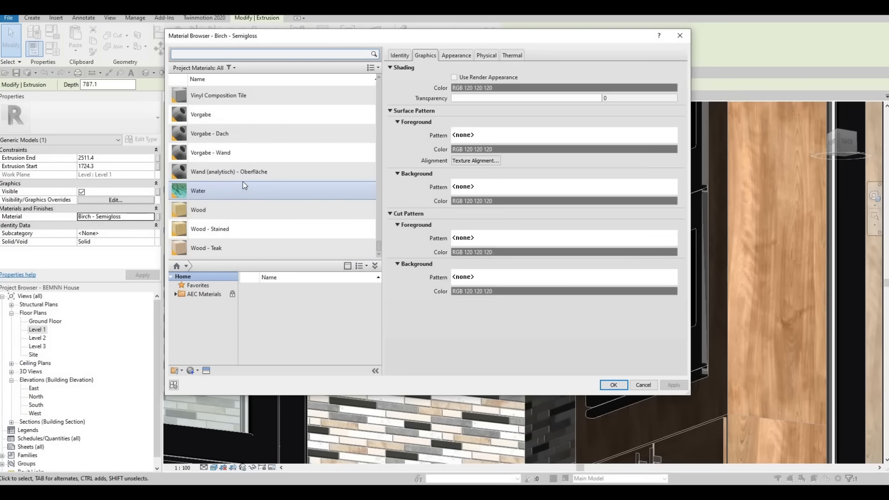
scroll(242, 181, "up", 10)
scroll(243, 185, "up", 6)
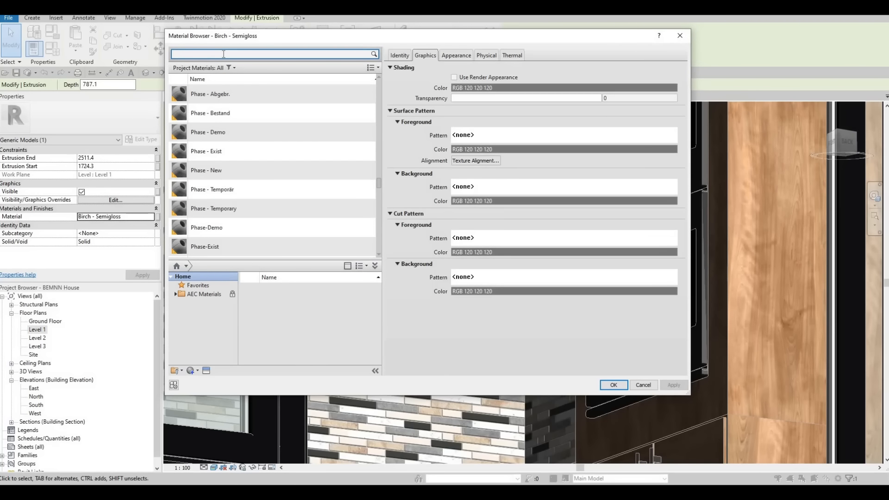
Search the materials for "glute", clear the search, and leave the material selection without choosing one
type("glute")
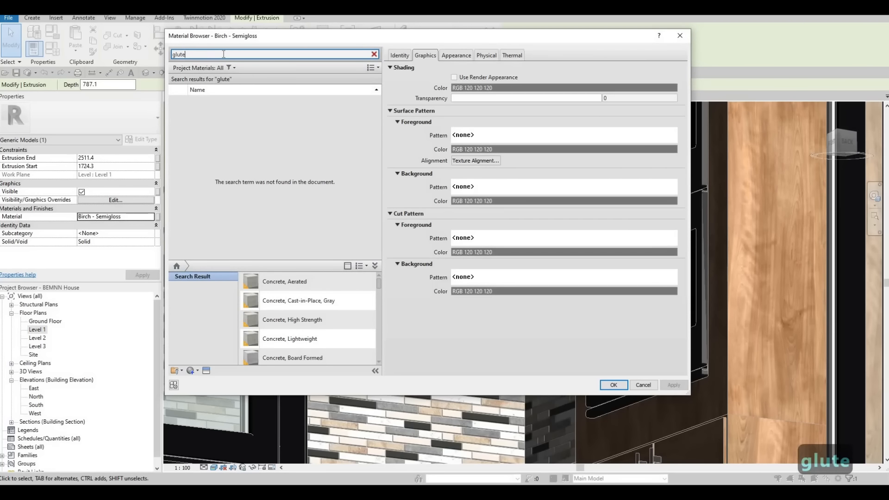
type("n")
key("BackSpace")
key("BackSpace")
key("BackSpace")
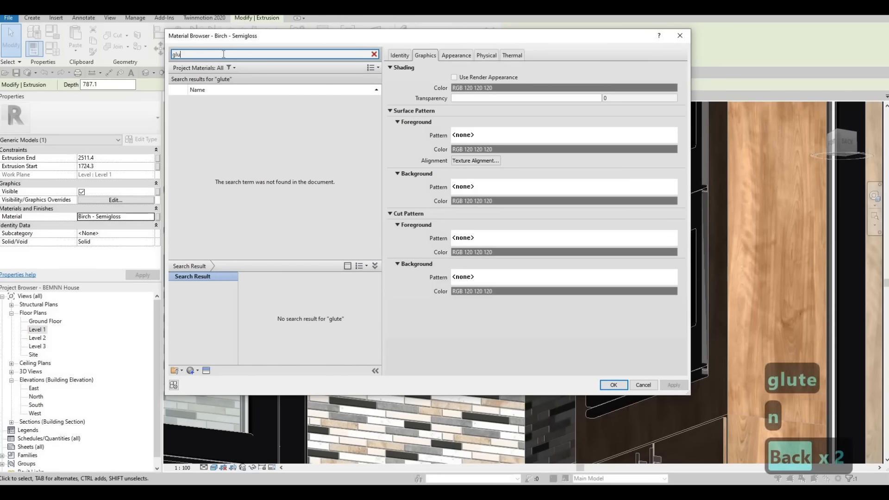
key("BackSpace")
key("BackSpace")
key("BackSpace")
key("BackSpace")
key("BackSpace")
key("BackSpace")
key("BackSpace")
key("BackSpace")
key("BackSpace")
key("BackSpace")
key("BackSpace")
key("BackSpace")
key("BackSpace")
key("BackSpace")
key("BackSpace")
key("Escape")
key("Escape")
key("Escape")
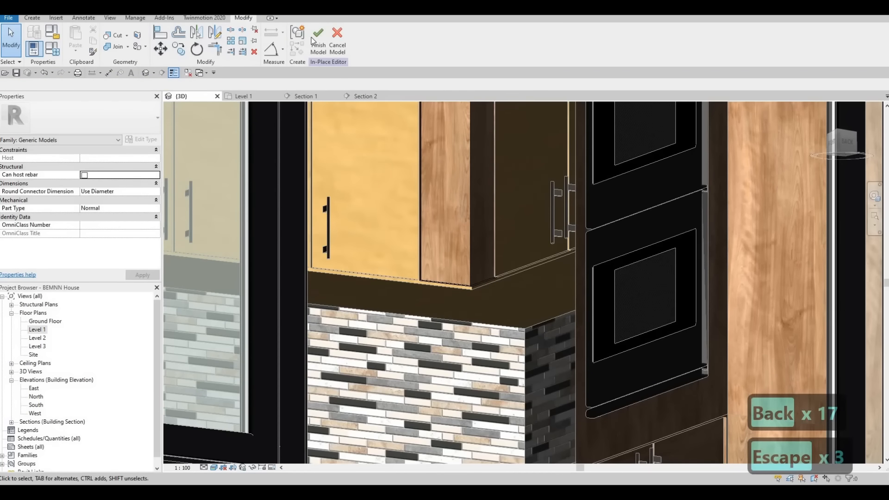
Finish the corner extrusion's in-place model and open the adjacent upper cabinet door model for in-place editing
key("Escape")
key("Escape")
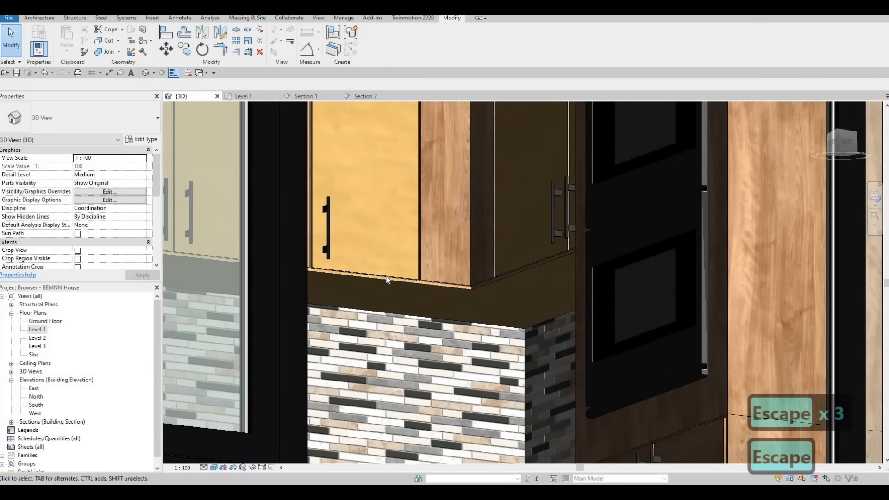
left_click(385, 178)
left_click(374, 49)
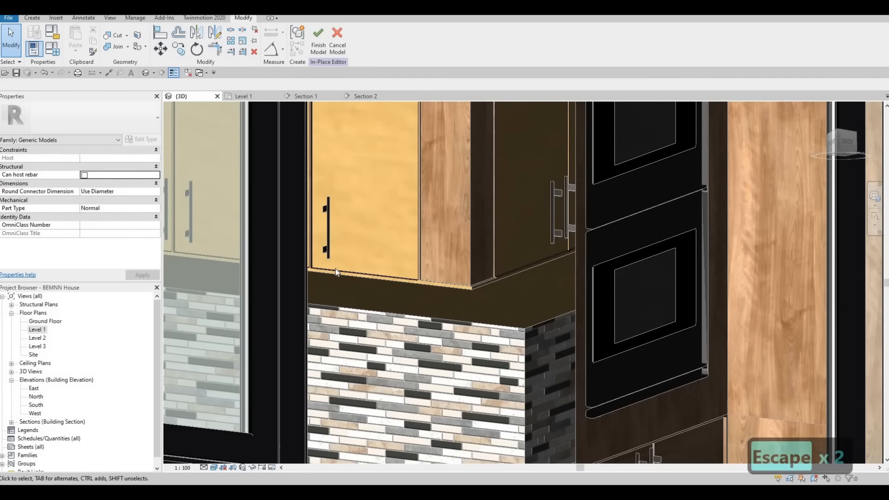
Copy the material name from the upper cabinet door's extrusion and deselect it
left_click(166, 232)
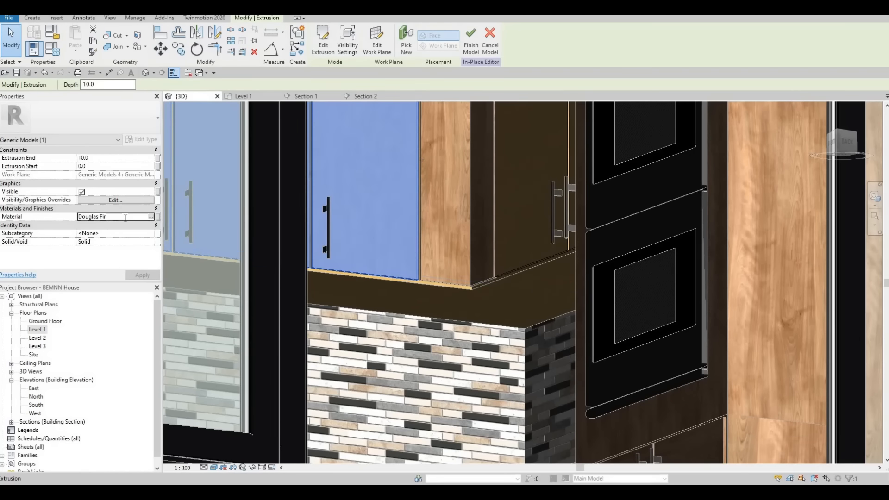
left_click(125, 217)
key("ctrl+c")
key("Escape")
key("Escape")
key("Escape")
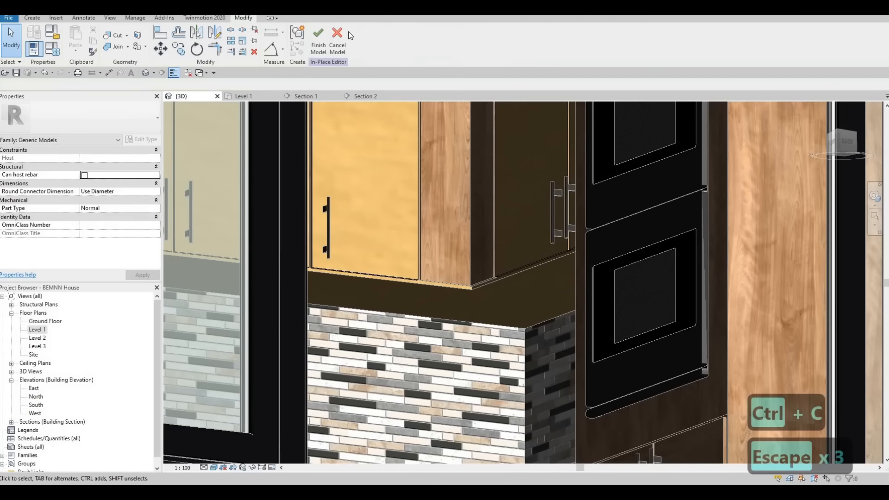
Finish the upper cabinet door's in-place model and open the L-shaped corner filler for in-place editing
left_click(319, 40)
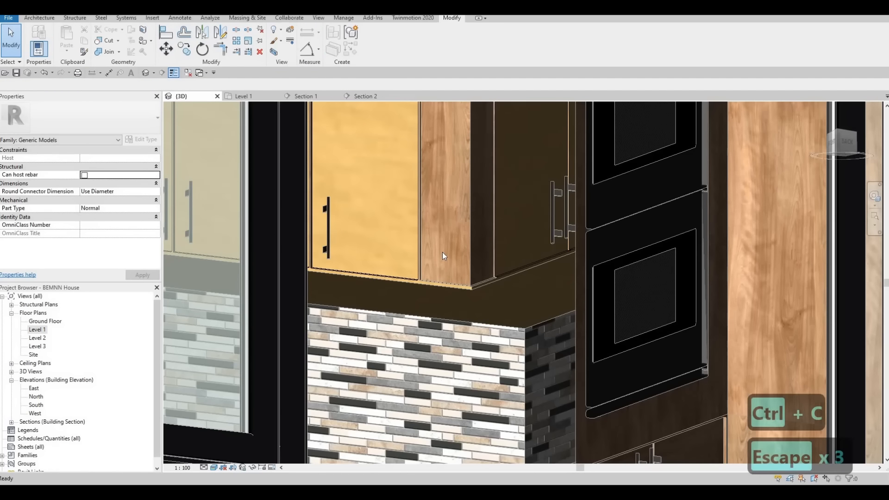
key("Escape")
key("Escape")
left_click(435, 280)
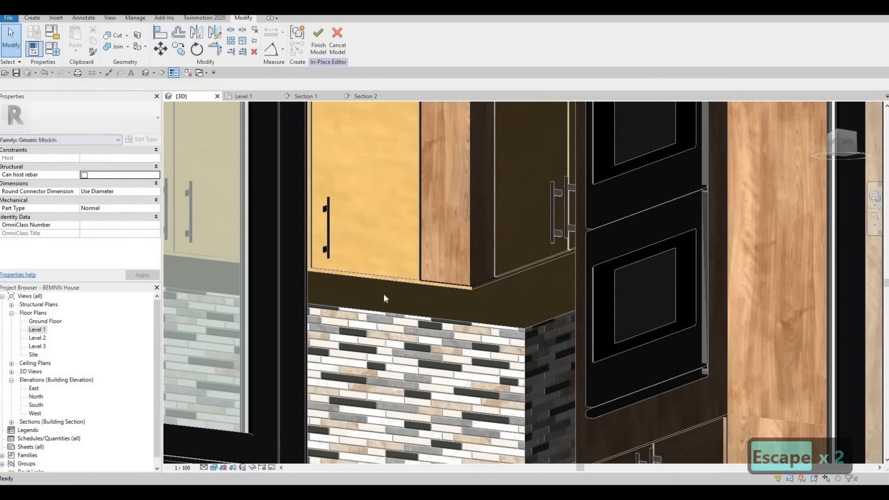
Set the corner filler extrusion's material to Douglas Fir using the copied name, and finish its in-place model
left_click(445, 200)
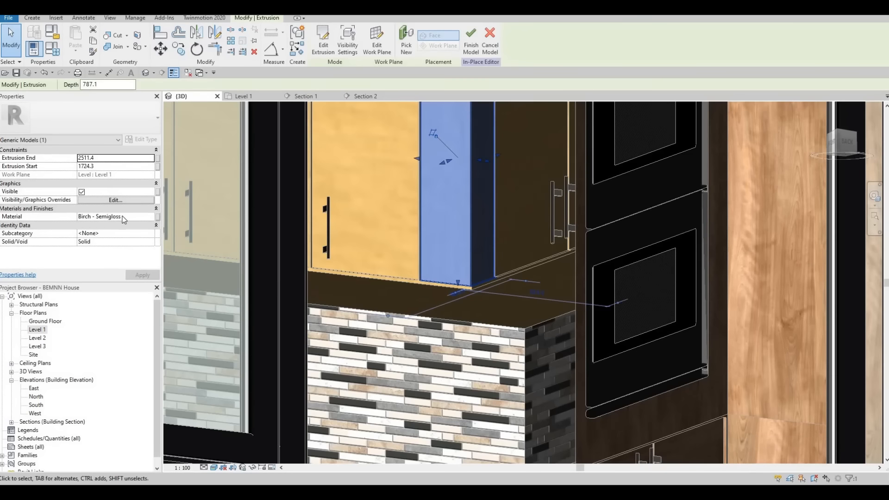
left_click(133, 217)
double_click(94, 217)
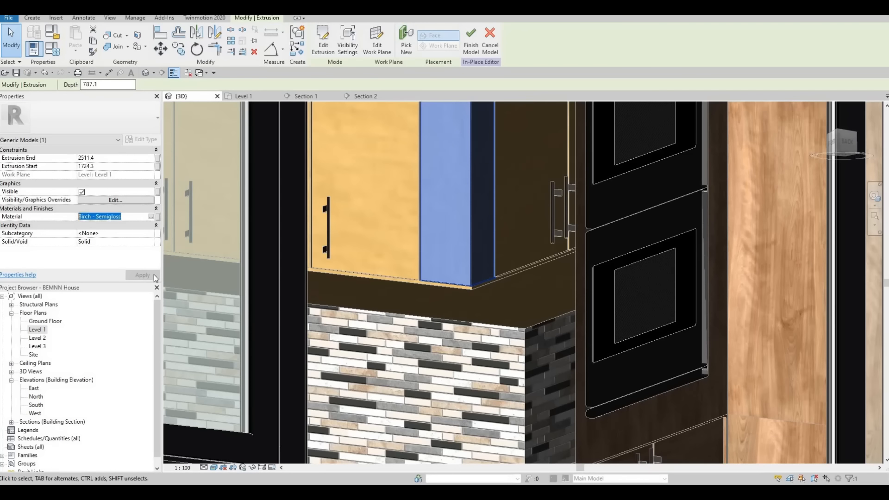
key("ctrl+v")
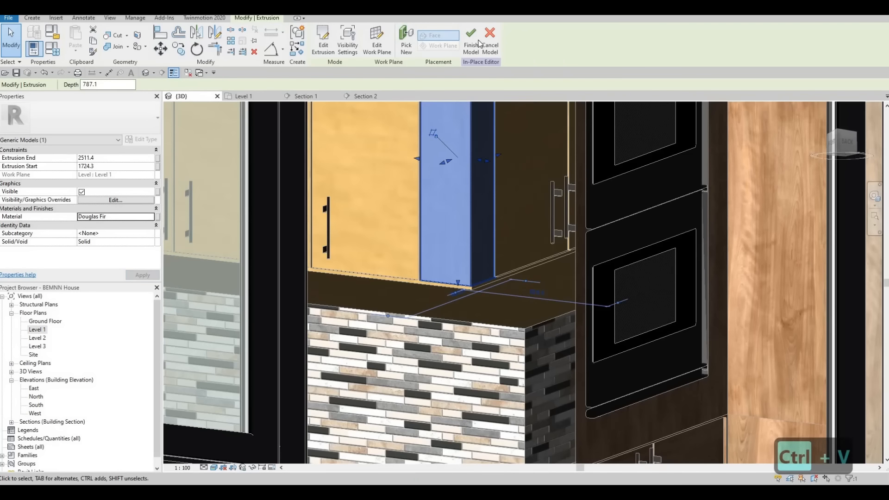
left_click(471, 37)
key("Escape")
key("Escape")
Examine the whole kitchen in 3D from above, checking the upper cabinets, corner filler, countertop and lower cabinets
scroll(448, 267, "down", 2)
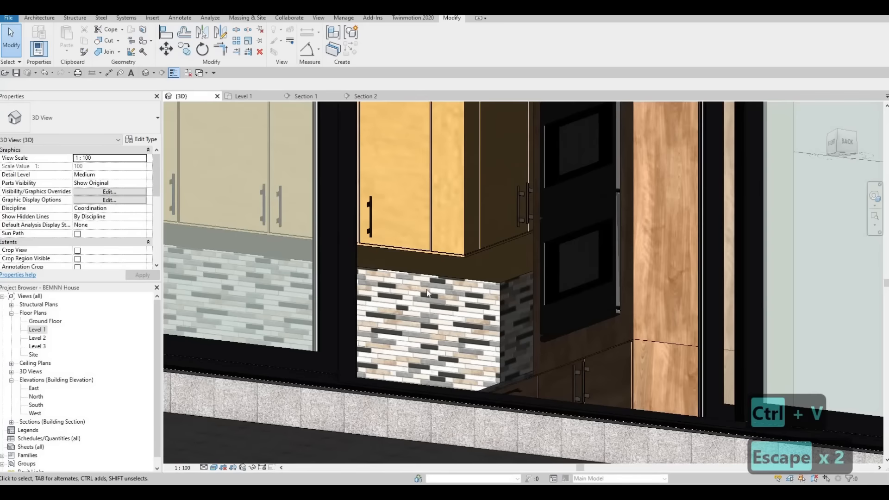
middle_click_drag(433, 294, 529, 266, "shift")
scroll(515, 348, "down", 2)
scroll(528, 284, "down", 3)
scroll(511, 301, "up", 2)
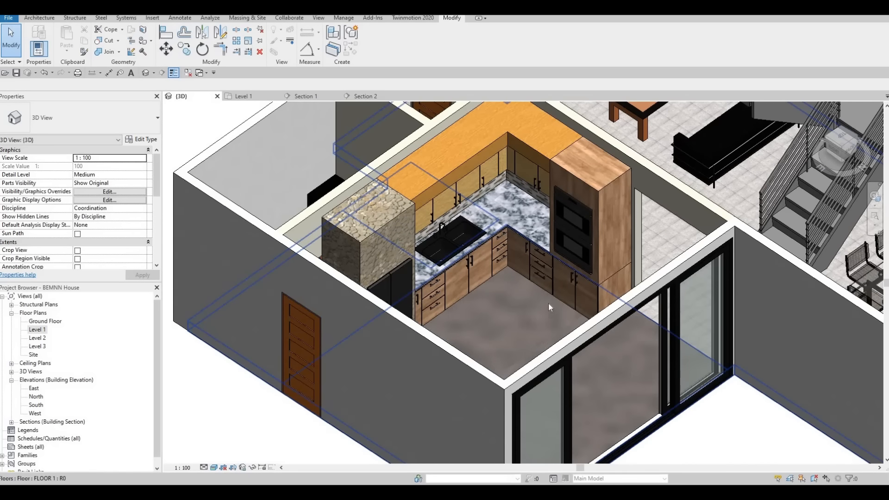
scroll(537, 324, "up", 5)
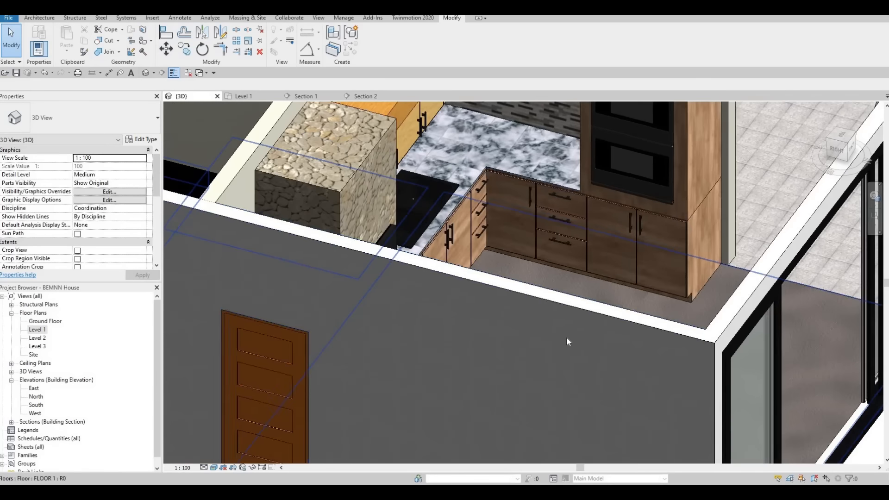
middle_click_drag(566, 338, 514, 339, "shift")
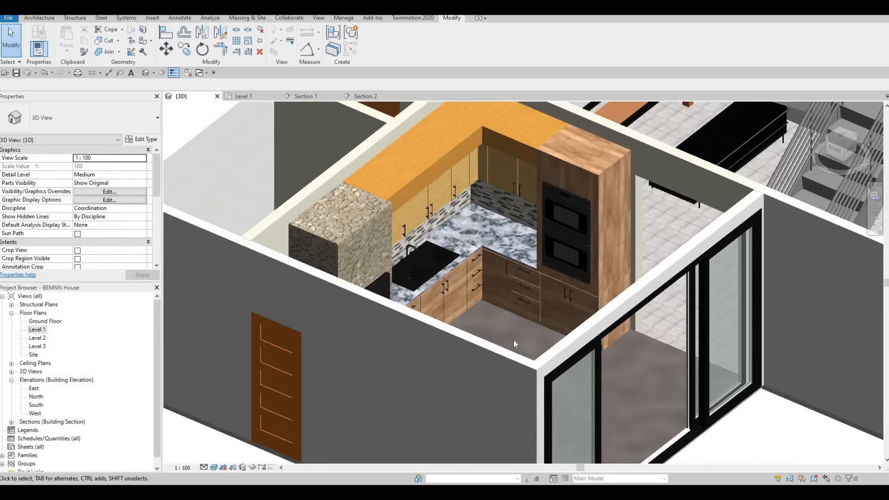